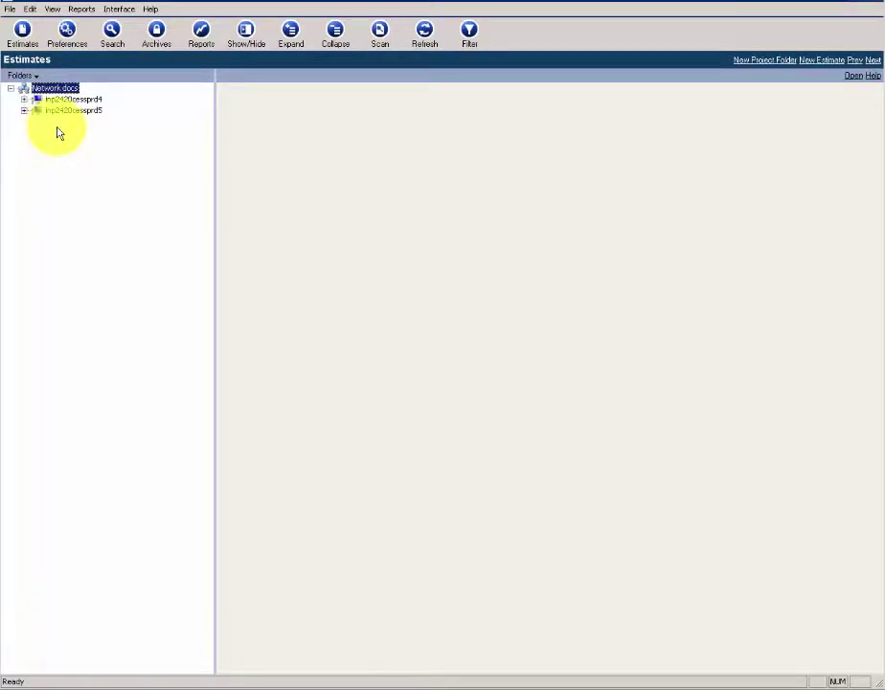
Step: Select the YourUserName folder under inp2420cessprd4 > CESS_Estimates$ > AKR > AKRO > Other > CESS Workshop
{"action": "key", "text": "KP_Multiply"}
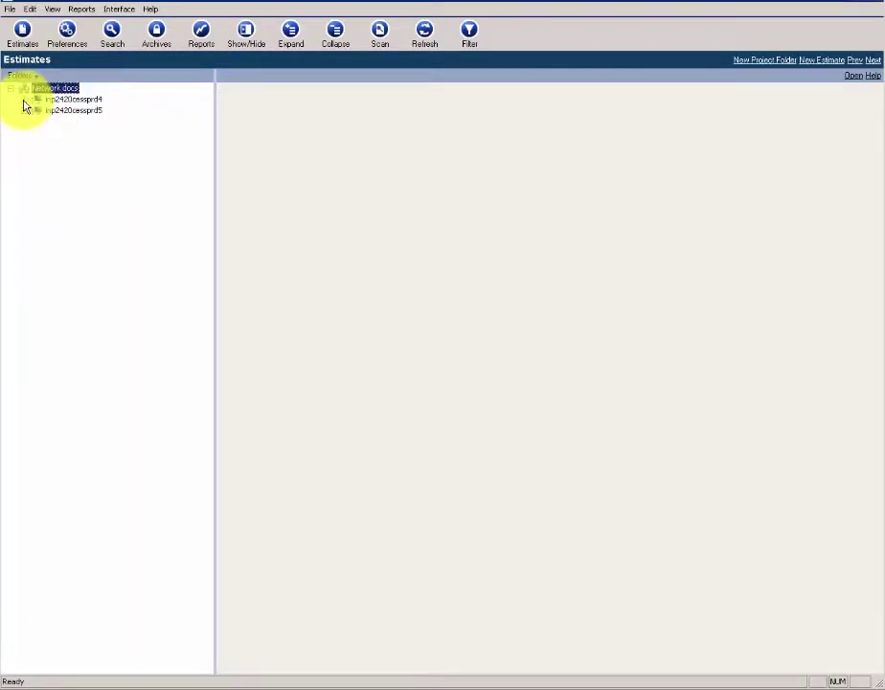
{"action": "left_click", "coordinate": [24, 99]}
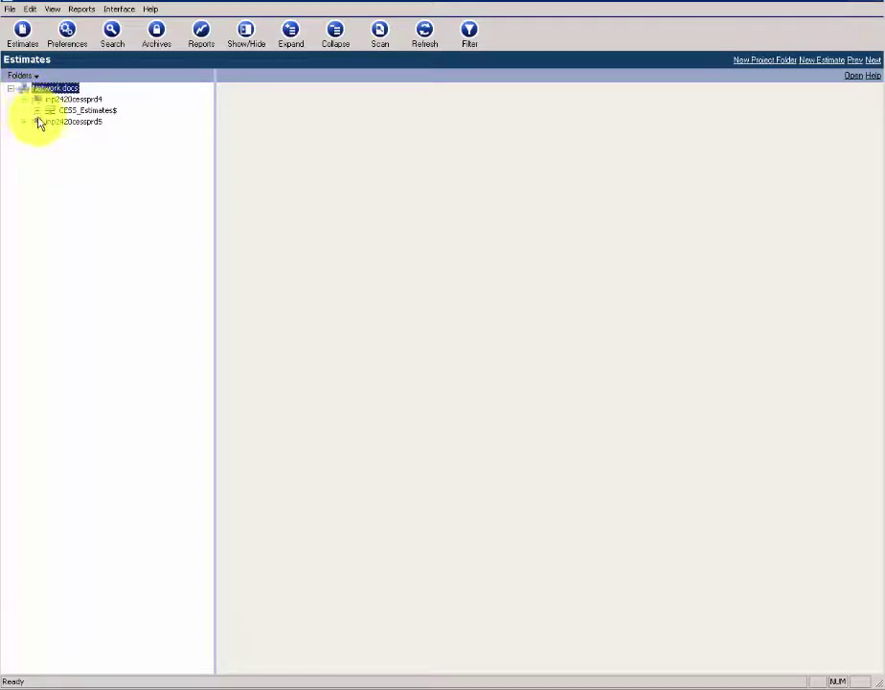
{"action": "left_click", "coordinate": [38, 112]}
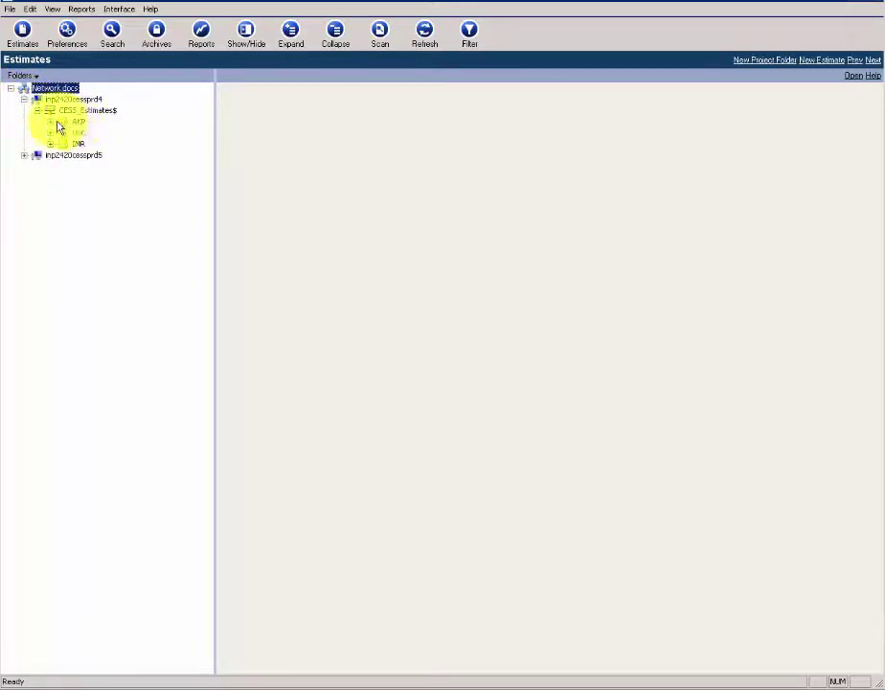
{"action": "left_click", "coordinate": [51, 123]}
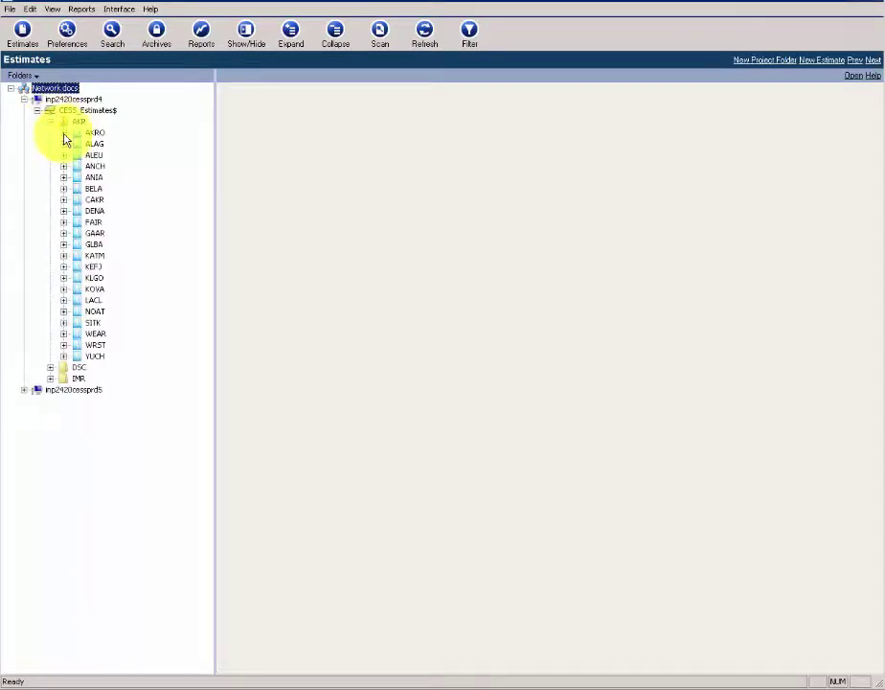
{"action": "left_click", "coordinate": [64, 133]}
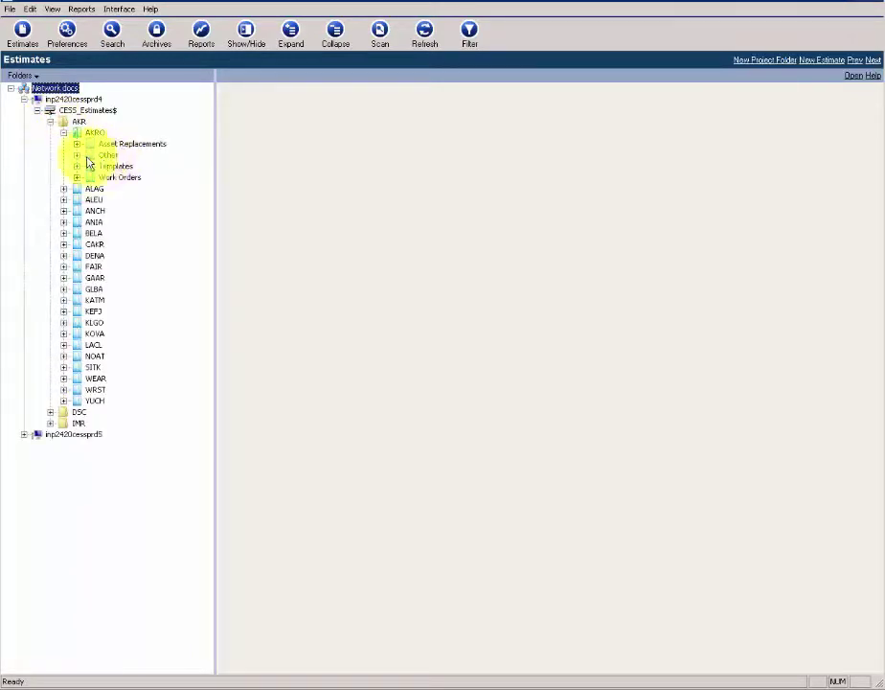
{"action": "left_click", "coordinate": [77, 155]}
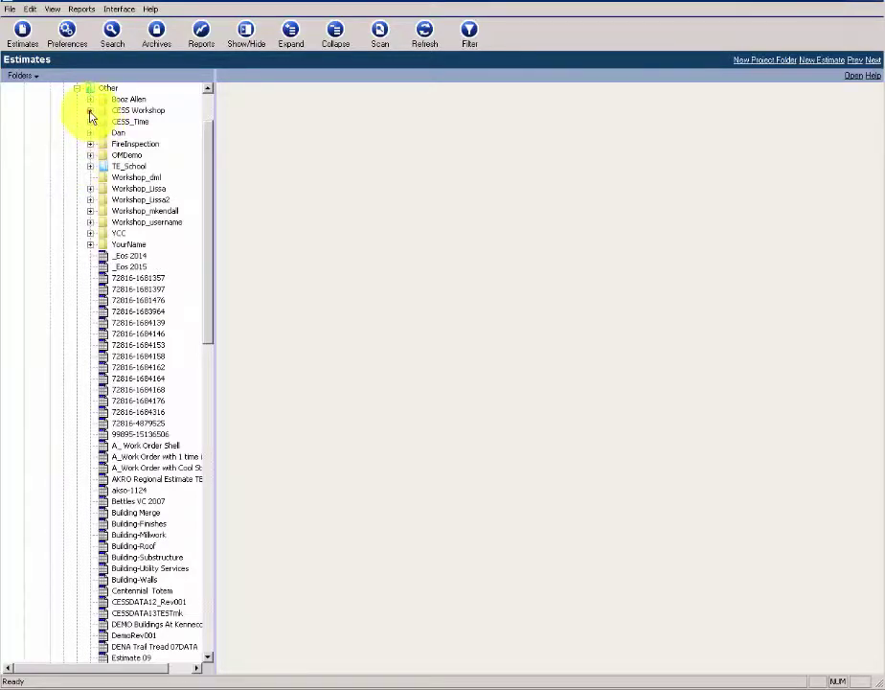
{"action": "left_click", "coordinate": [90, 111]}
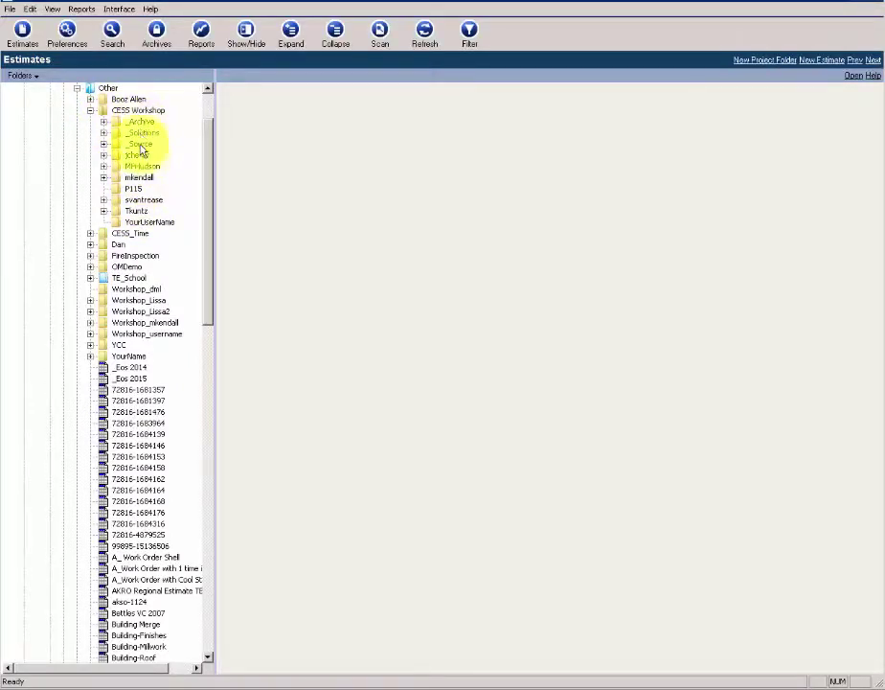
{"action": "left_click", "coordinate": [143, 224]}
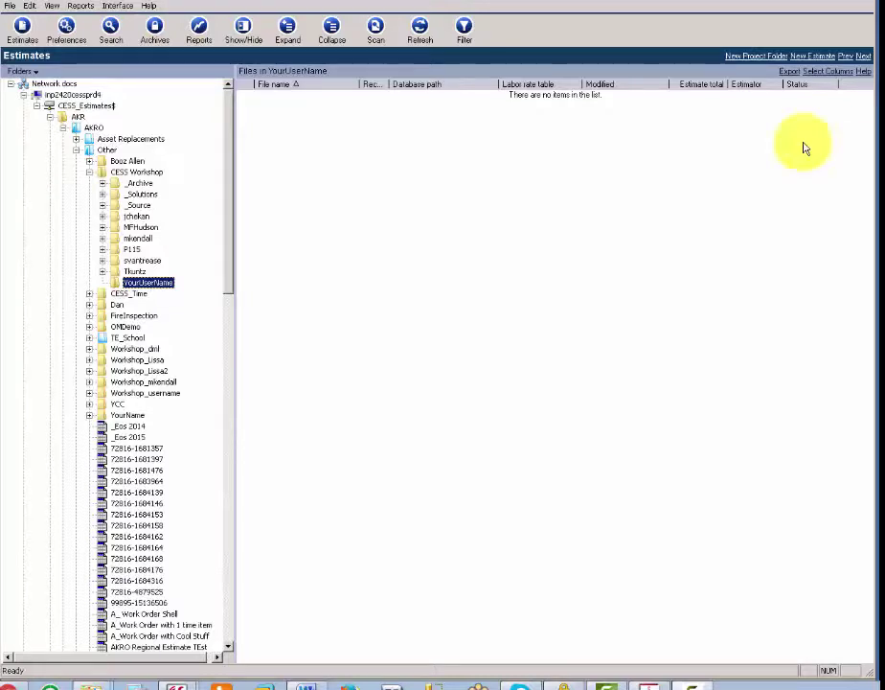
Step: Start a new Timberline Estimate (*.pee) inside the YourUserName folder
{"action": "right_click", "coordinate": [148, 287]}
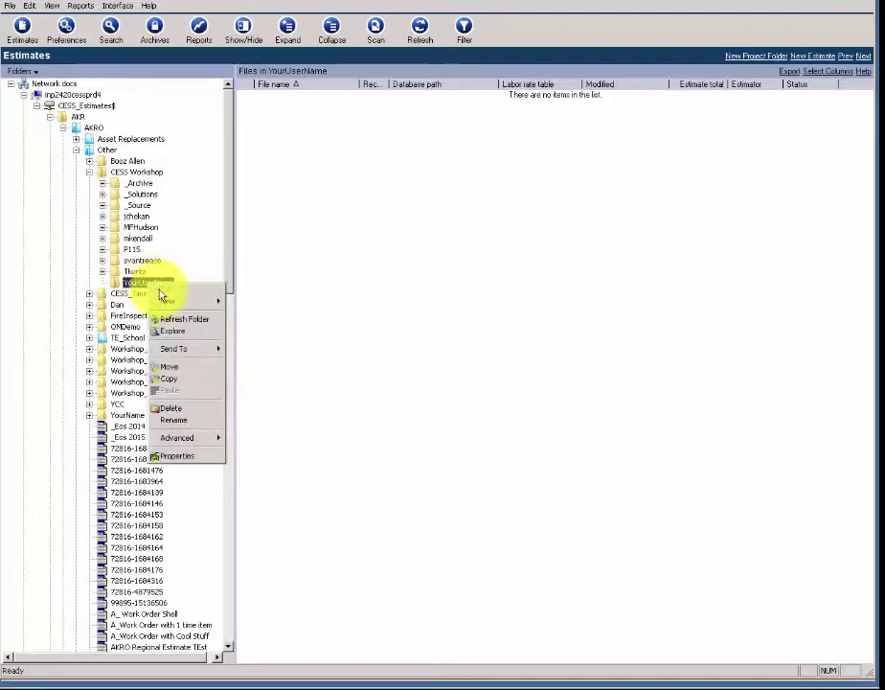
{"action": "mouse_move", "coordinate": [170, 305]}
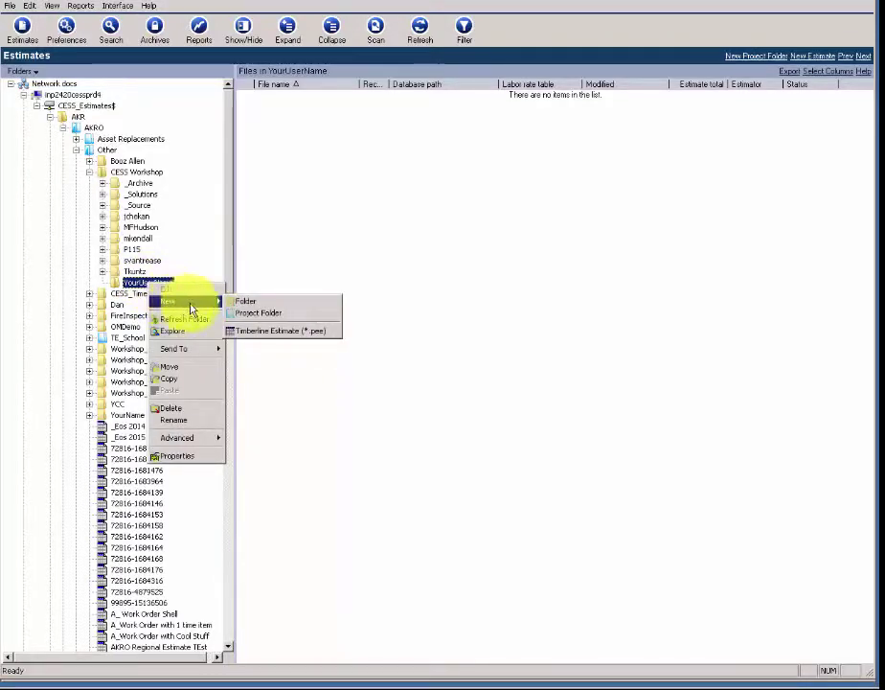
{"action": "left_click", "coordinate": [286, 336]}
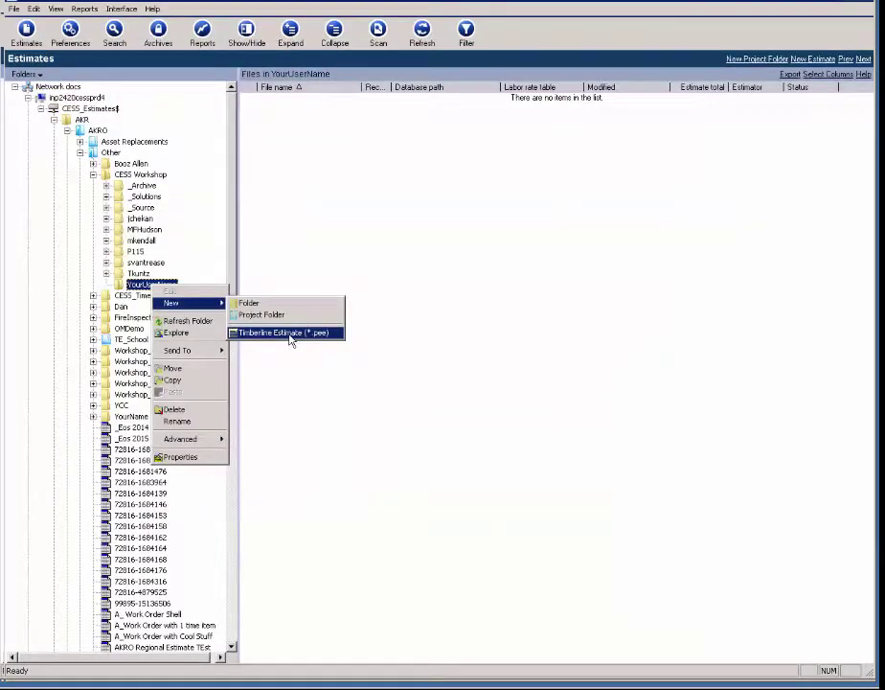
{"action": "left_click", "coordinate": [288, 334]}
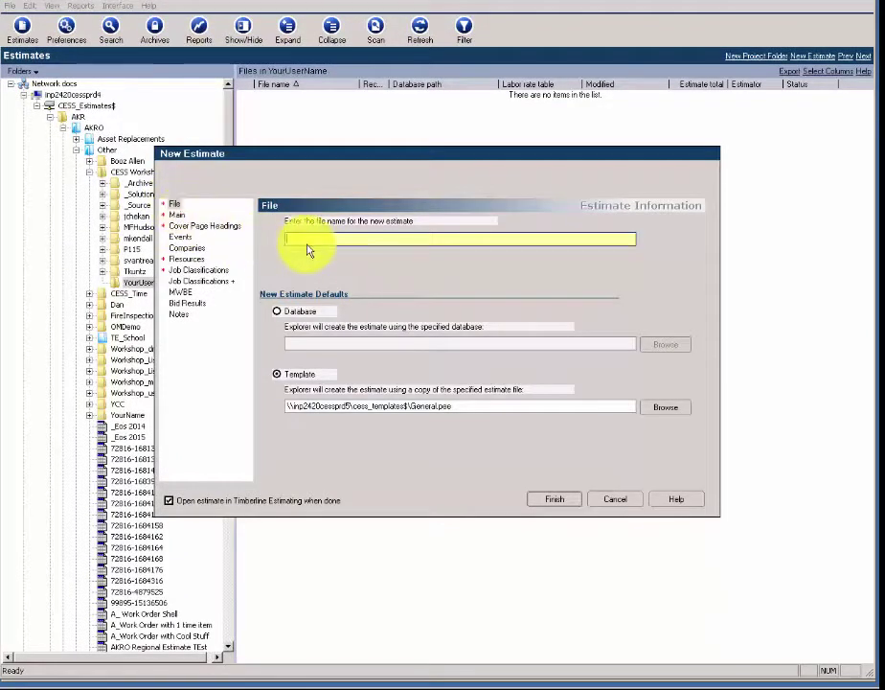
Step: Enter Data Search as the file name for the new estimate
{"action": "left_click", "coordinate": [312, 238]}
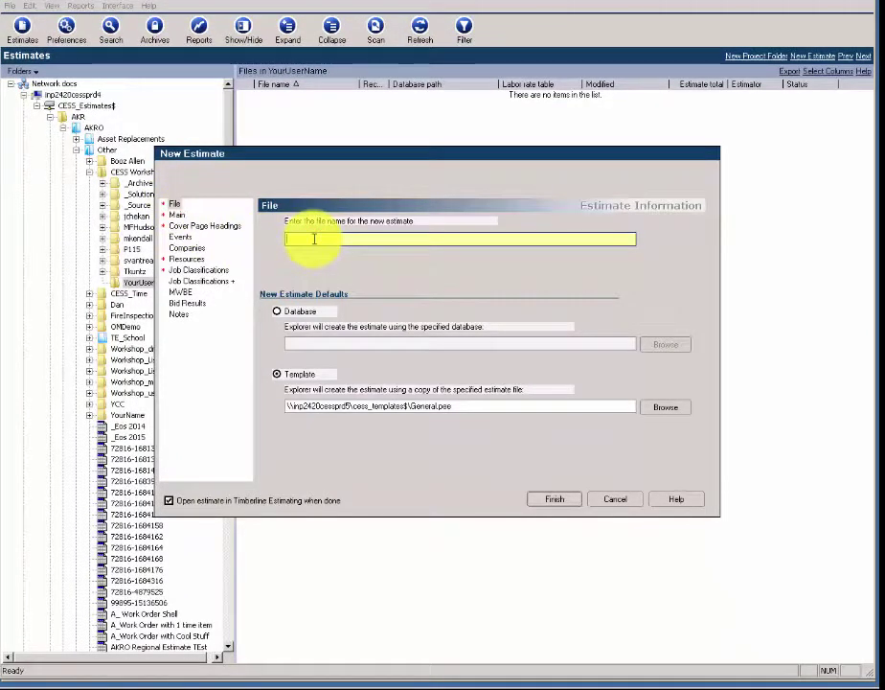
{"action": "type", "text": "DN"}
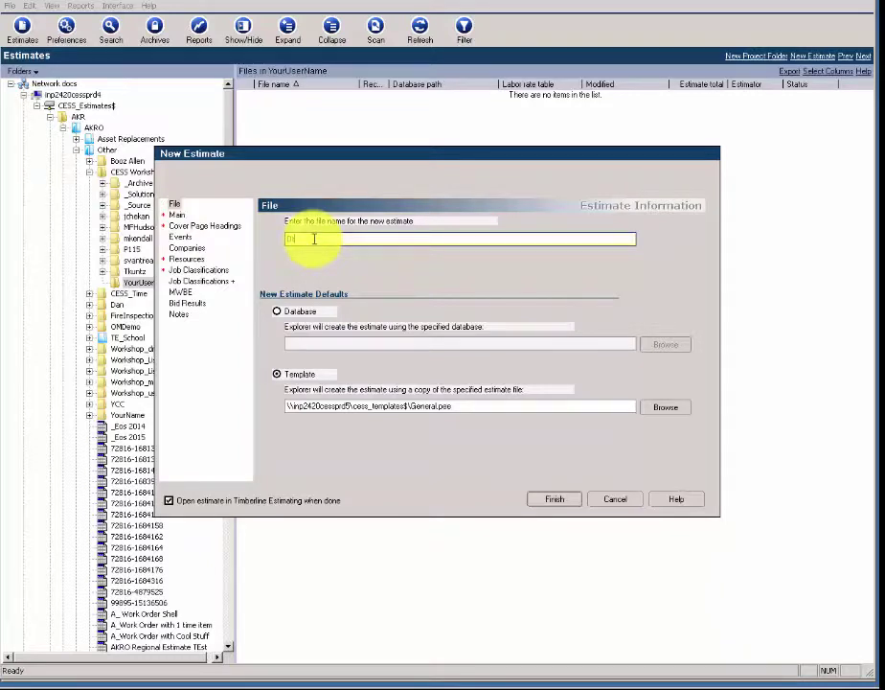
{"action": "type", "text": "ta"}
{"action": "type", "text": " Cent"}
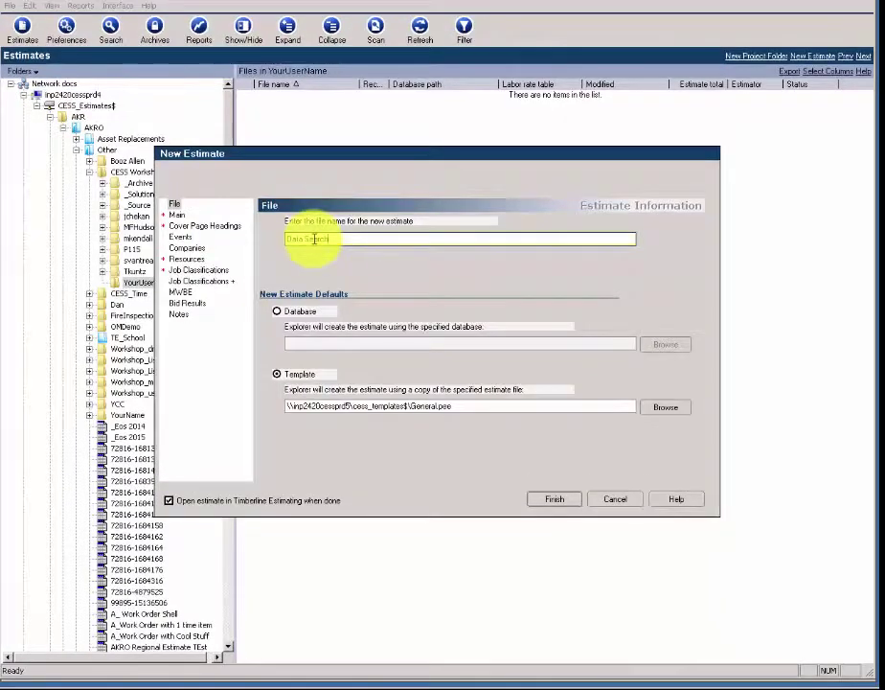
{"action": "type", "text": "ch"}
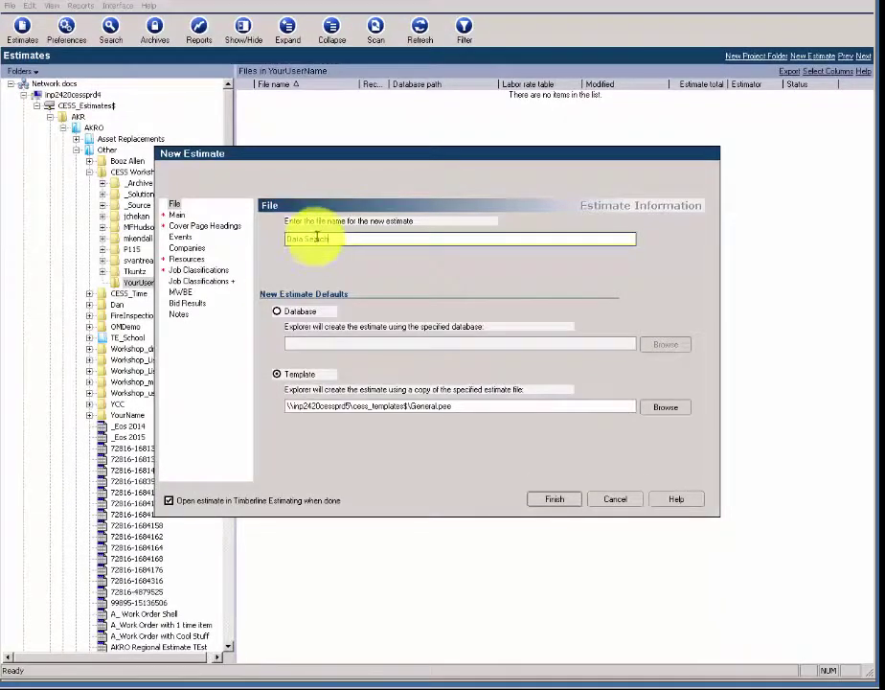
Step: Set the estimate's status to WORKING in its main information
{"action": "left_click", "coordinate": [177, 216]}
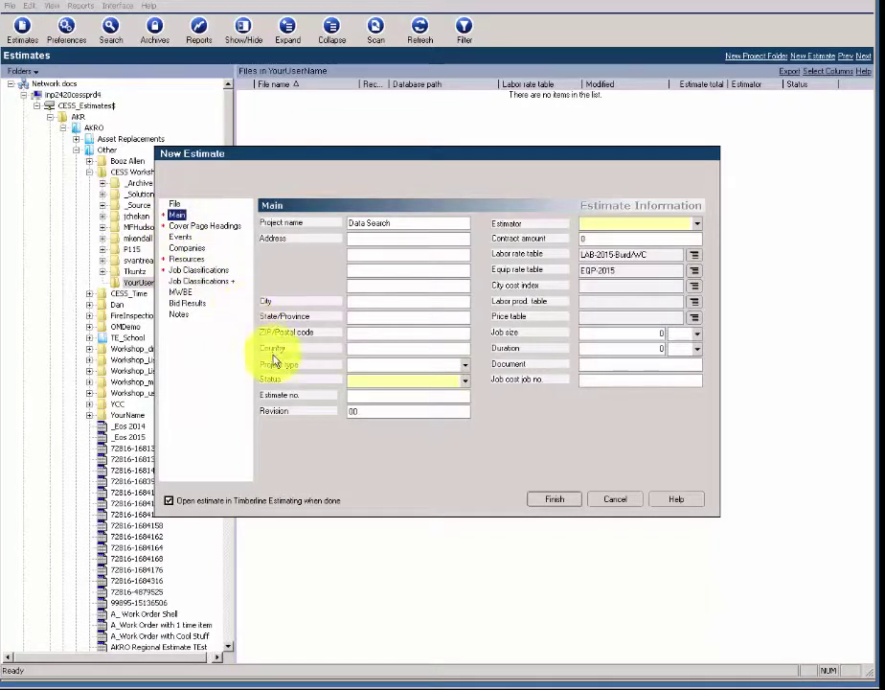
{"action": "left_click", "coordinate": [465, 381]}
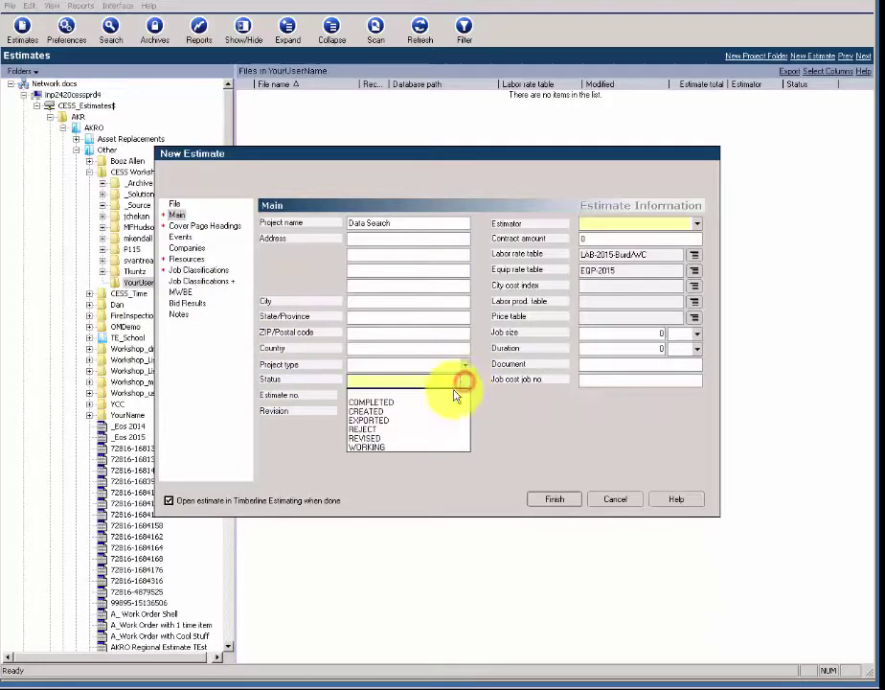
{"action": "left_click", "coordinate": [411, 448]}
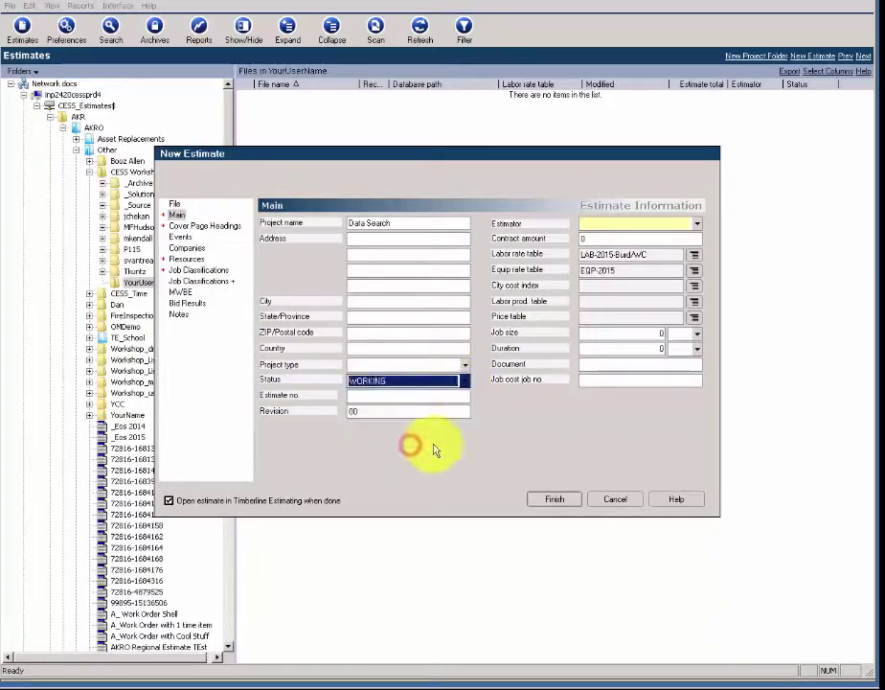
Step: Choose the estimator's own user name from the Estimator list in the estimate's main information
{"action": "left_click", "coordinate": [637, 226]}
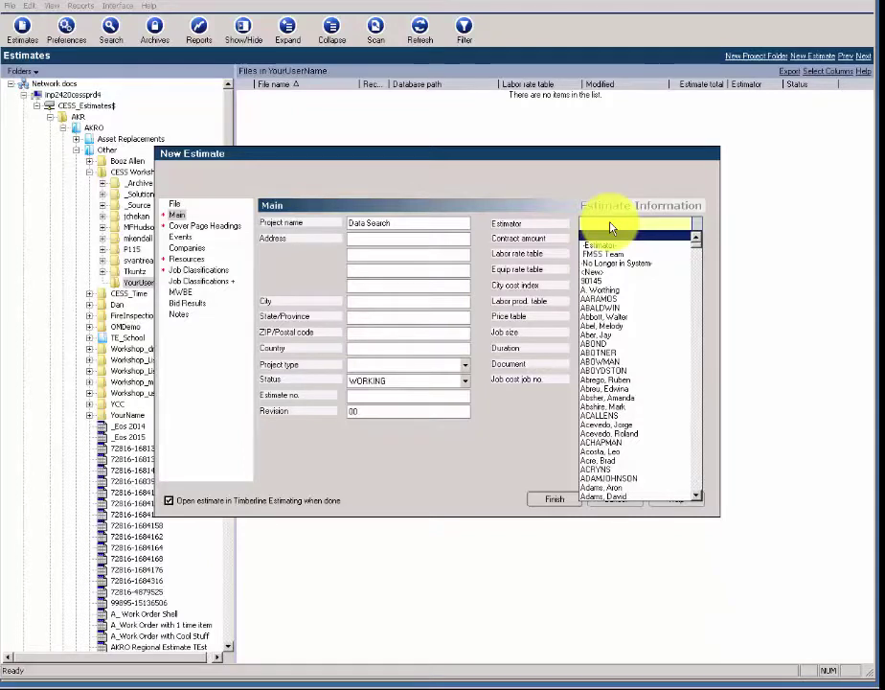
{"action": "type", "text": "m"}
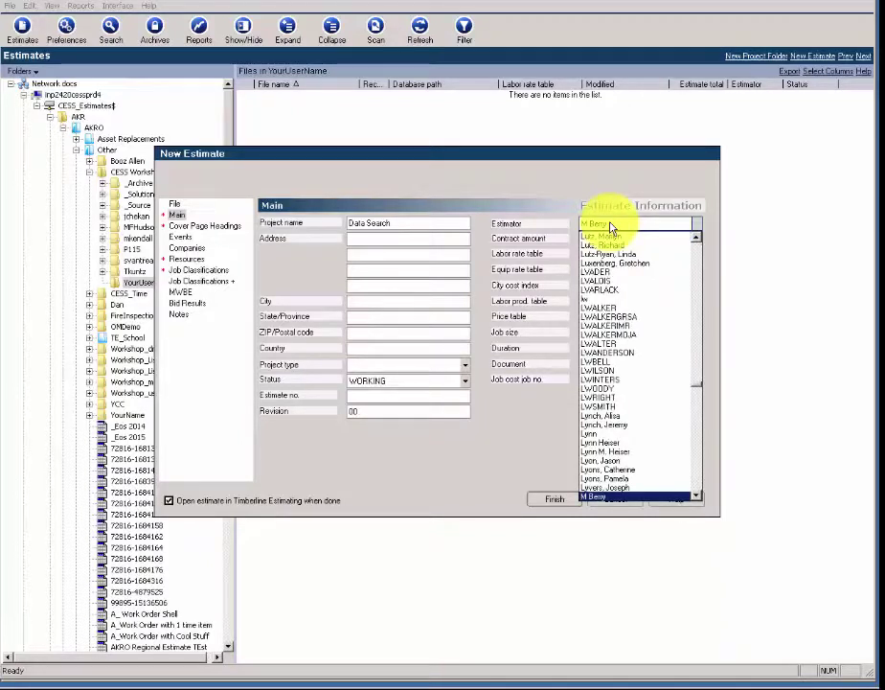
{"action": "left_click", "coordinate": [700, 388]}
{"action": "left_click", "coordinate": [699, 391]}
{"action": "left_click", "coordinate": [701, 400]}
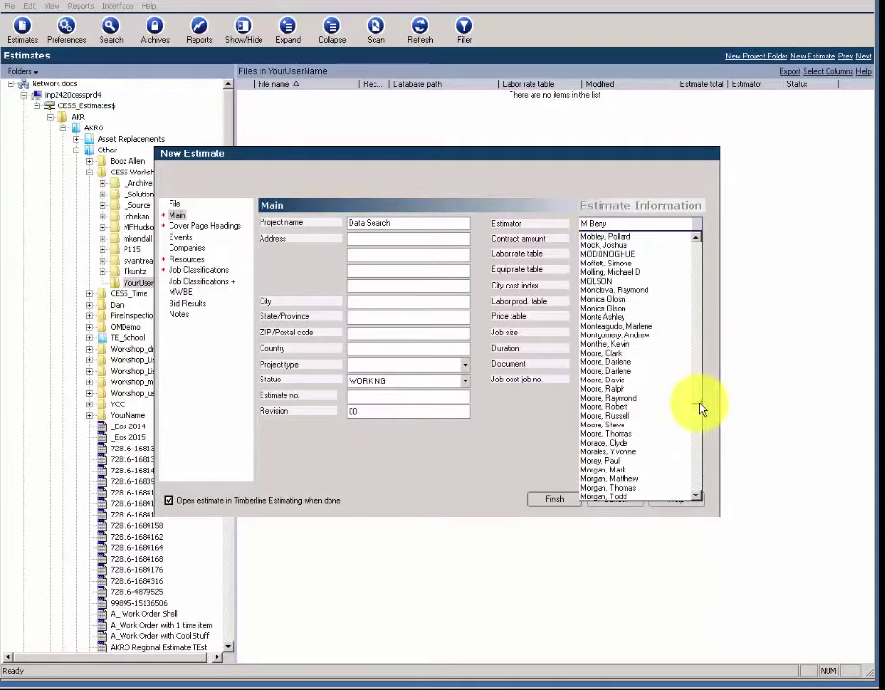
{"action": "left_click", "coordinate": [701, 408]}
{"action": "left_click", "coordinate": [702, 413]}
{"action": "left_click", "coordinate": [700, 413]}
{"action": "left_click", "coordinate": [700, 413]}
{"action": "left_click", "coordinate": [701, 414]}
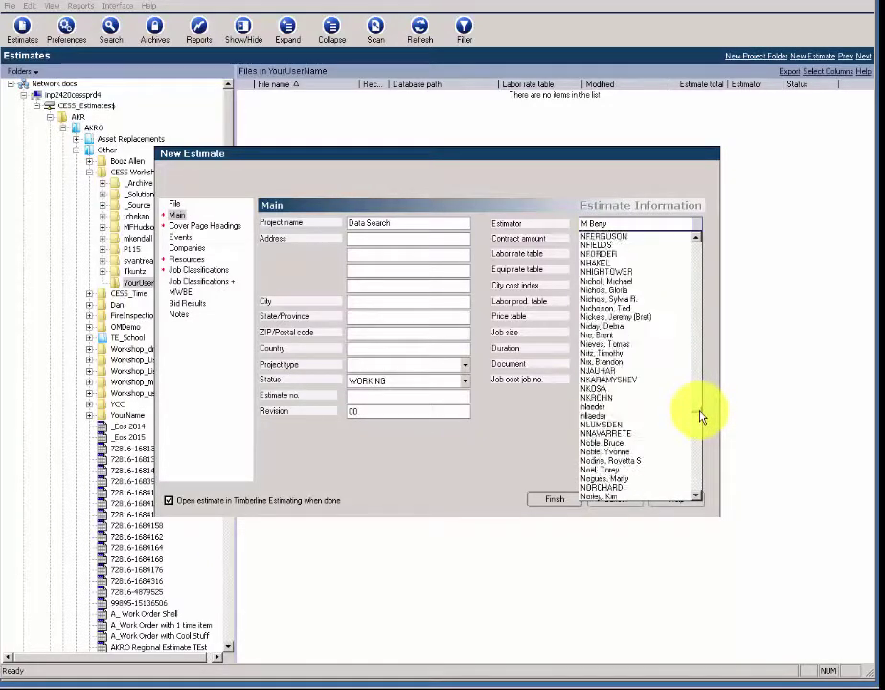
{"action": "left_click", "coordinate": [701, 415]}
{"action": "left_click", "coordinate": [700, 415]}
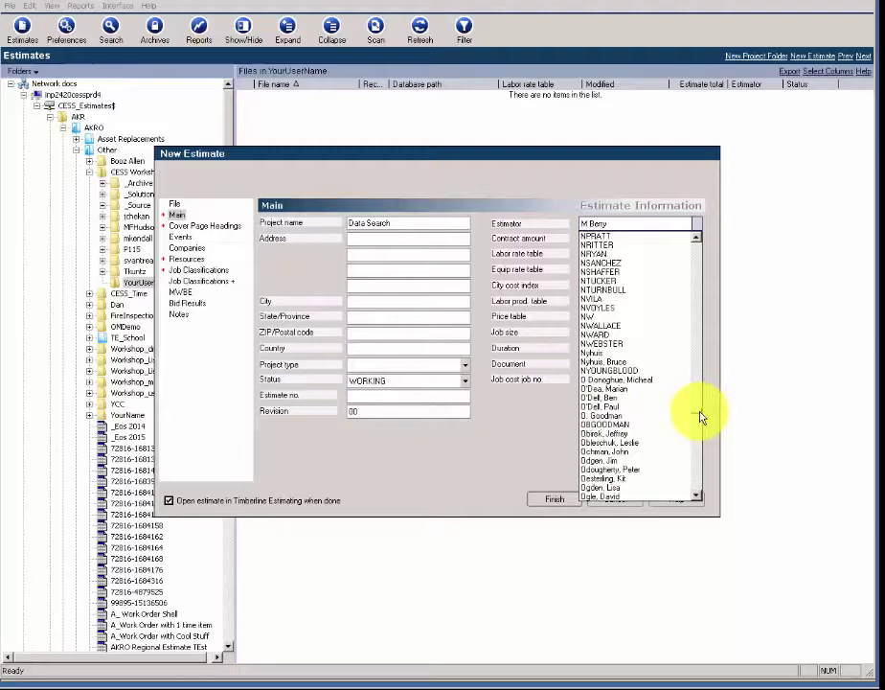
{"action": "left_click", "coordinate": [700, 413]}
{"action": "left_click", "coordinate": [700, 409]}
{"action": "left_click", "coordinate": [700, 408]}
{"action": "left_click", "coordinate": [700, 407]}
{"action": "left_click", "coordinate": [701, 404]}
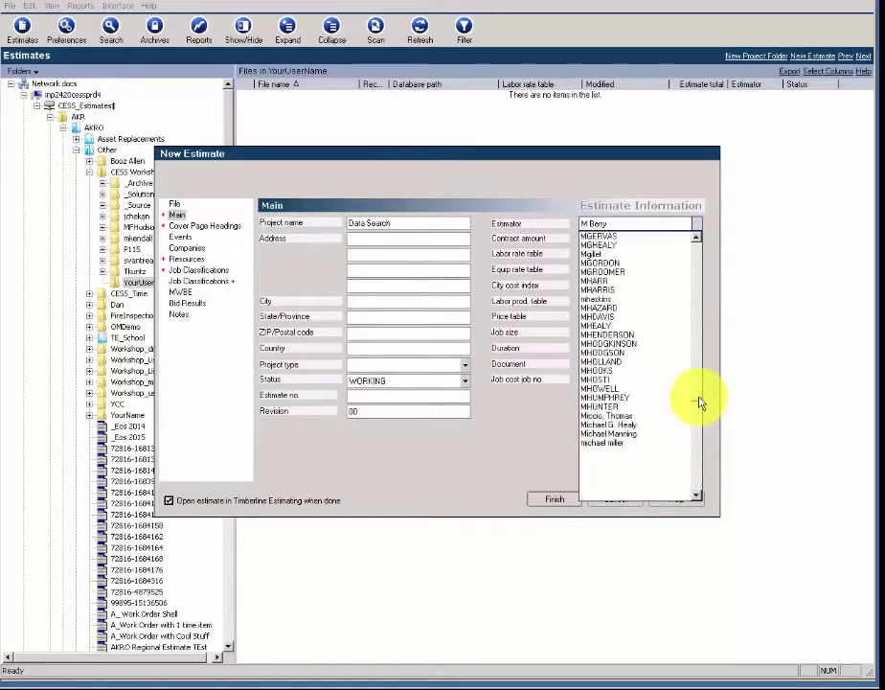
{"action": "left_click", "coordinate": [700, 404]}
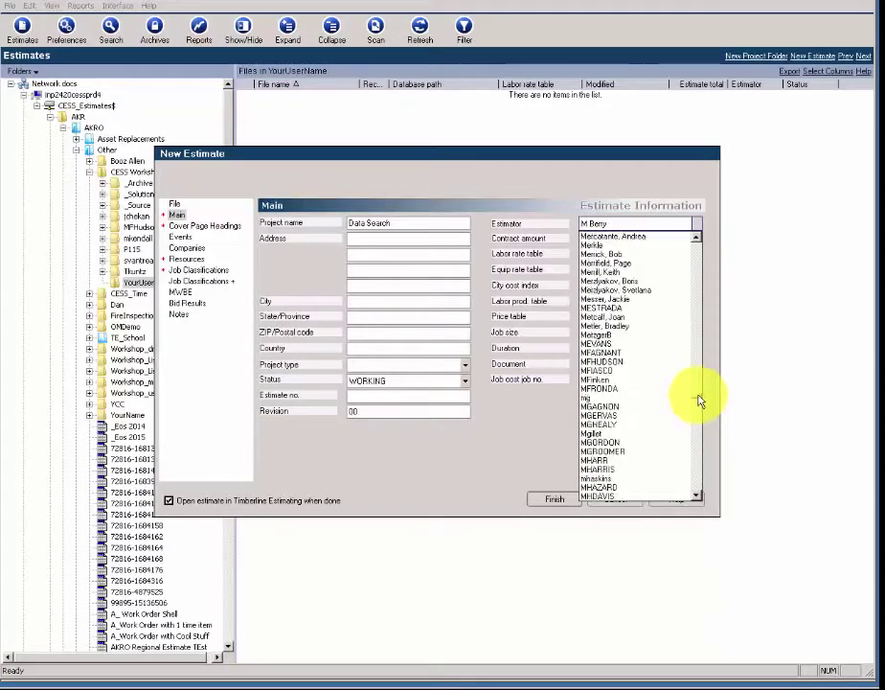
{"action": "left_click", "coordinate": [701, 404]}
{"action": "left_click", "coordinate": [700, 403]}
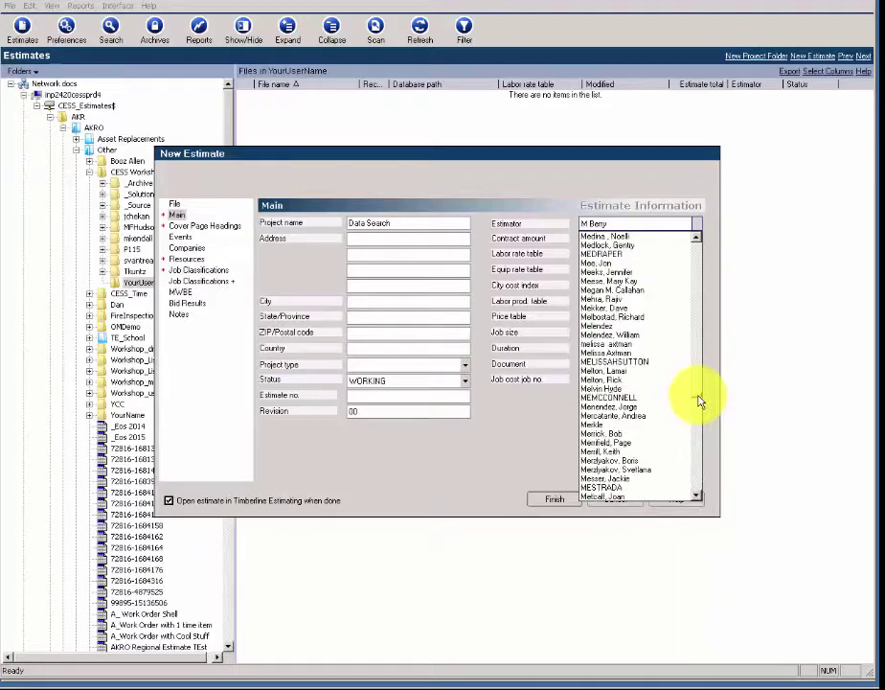
{"action": "left_click", "coordinate": [700, 403]}
{"action": "left_click", "coordinate": [701, 423]}
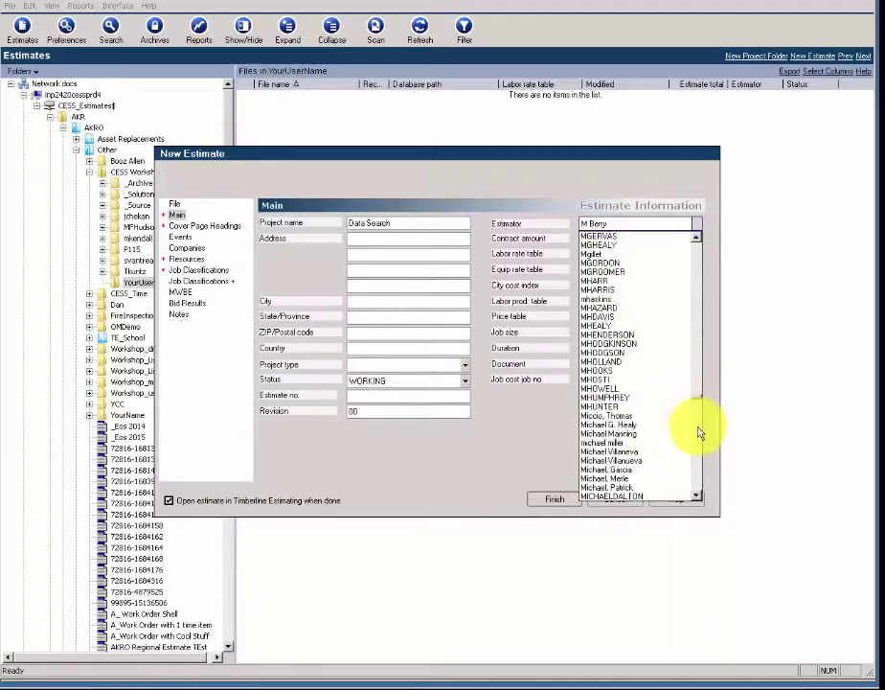
{"action": "left_click", "coordinate": [697, 428]}
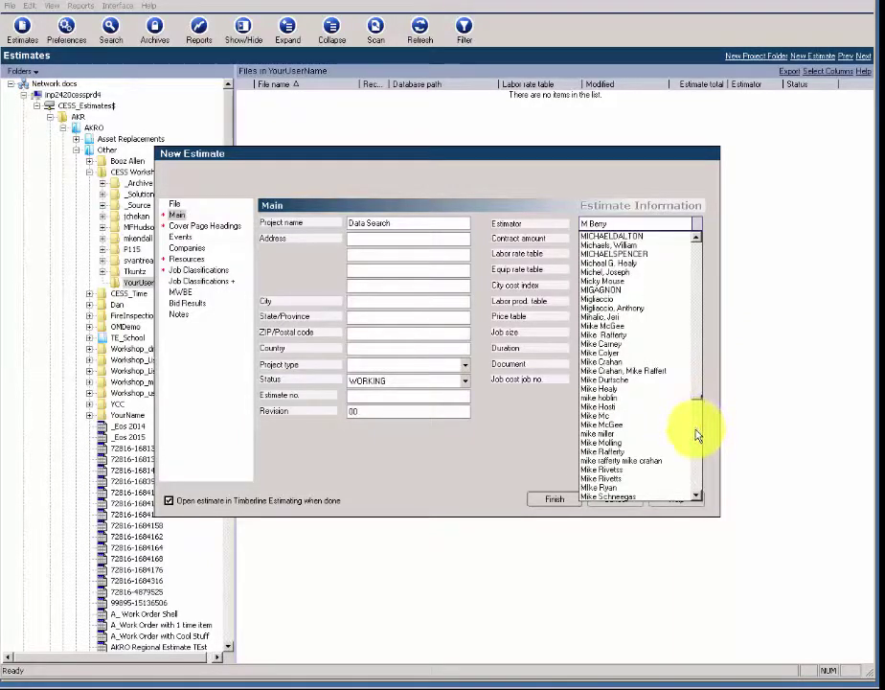
{"action": "left_click", "coordinate": [698, 434]}
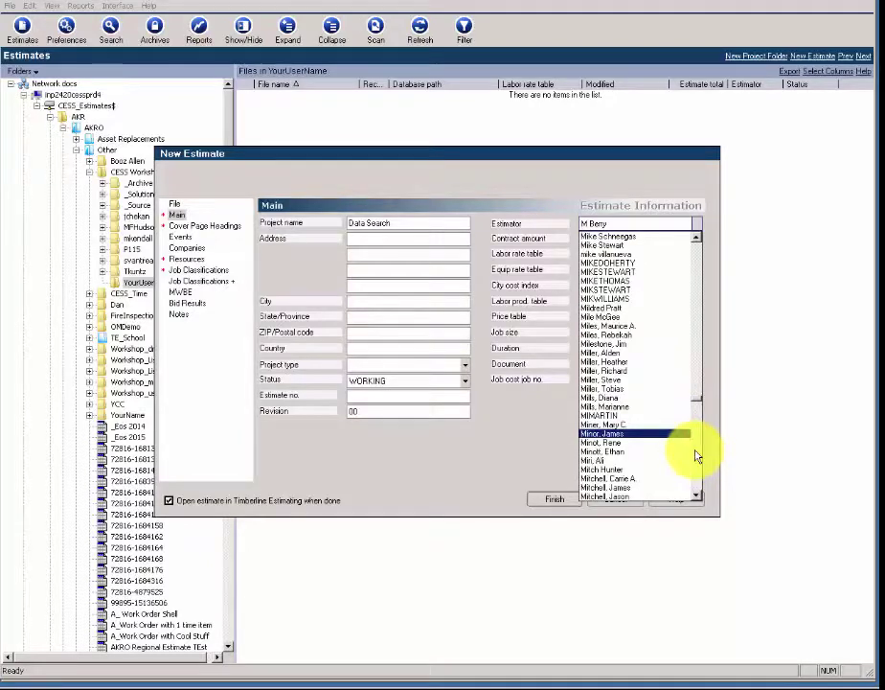
{"action": "left_click", "coordinate": [698, 457]}
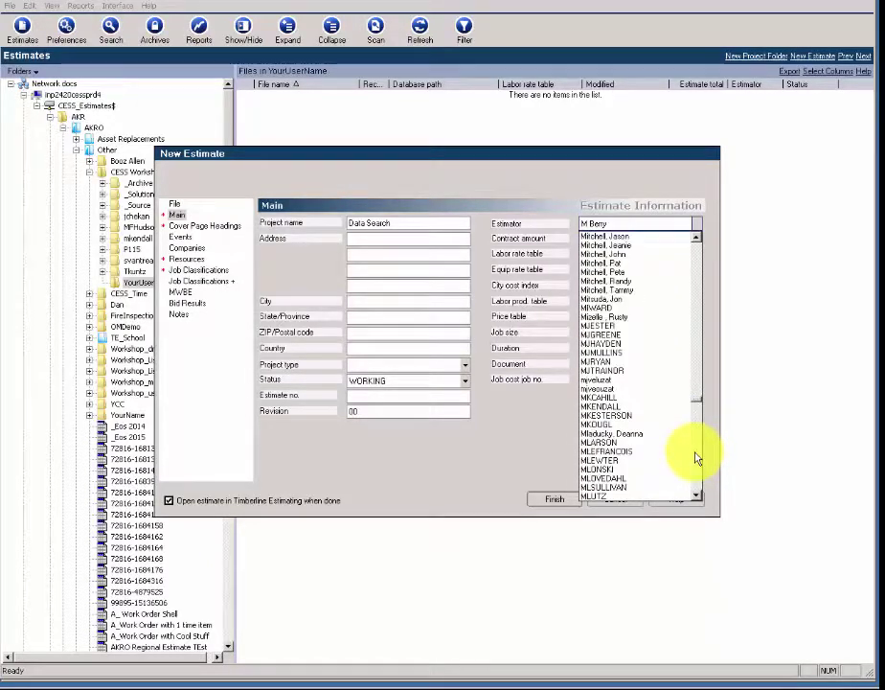
{"action": "left_click", "coordinate": [599, 407]}
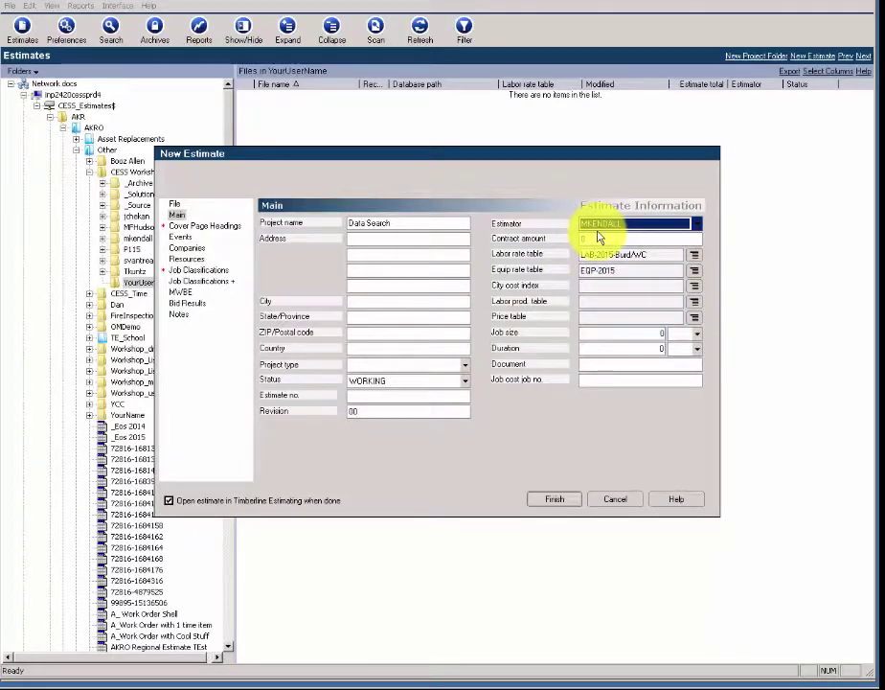
Step: Enter Data Search as Line 1 of the estimate's cover page headings
{"action": "left_click", "coordinate": [197, 225]}
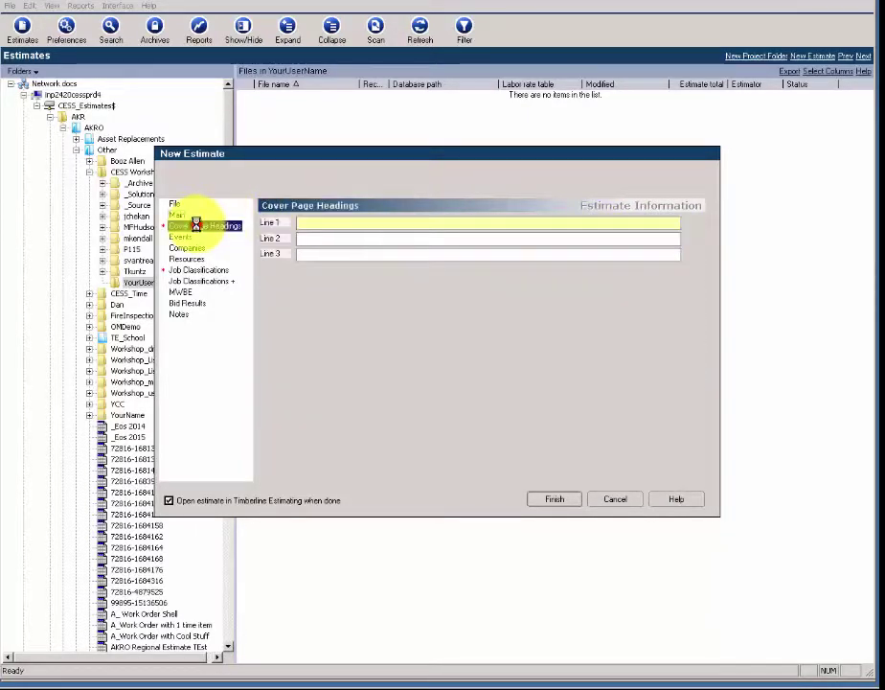
{"action": "left_click", "coordinate": [322, 223]}
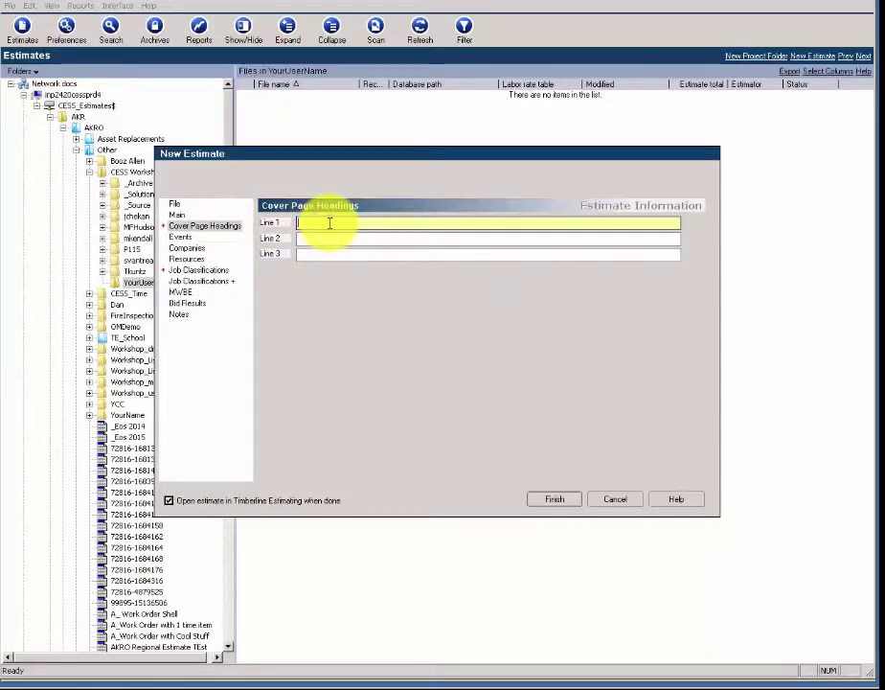
{"action": "type", "text": "Data"}
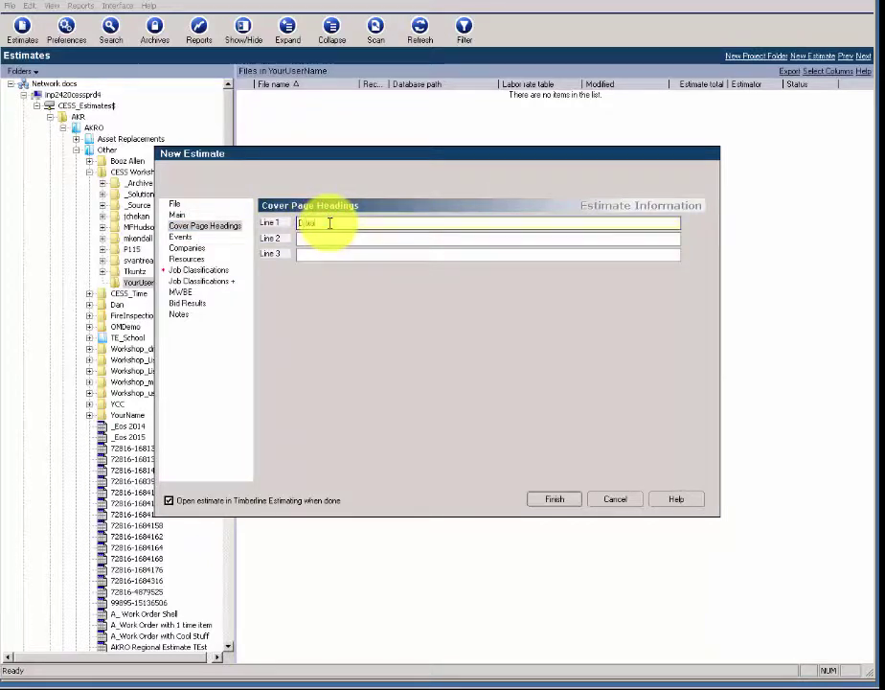
{"action": "type", "text": " Sa"}
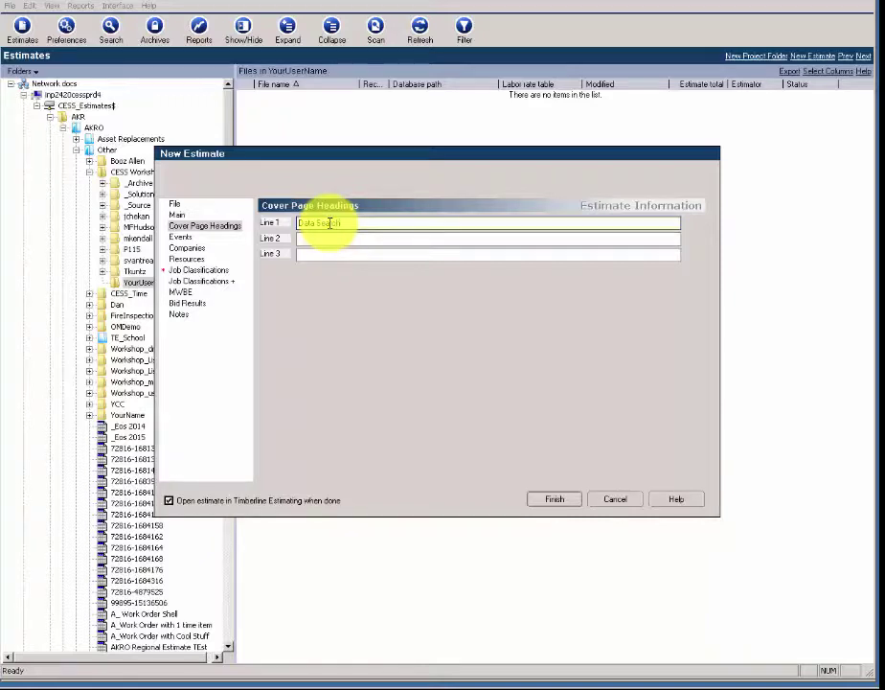
Step: In the job classifications, set Location No to 12345, Park Alpha Code to AKRO and Work Order Type to Unknown
{"action": "left_click", "coordinate": [196, 270]}
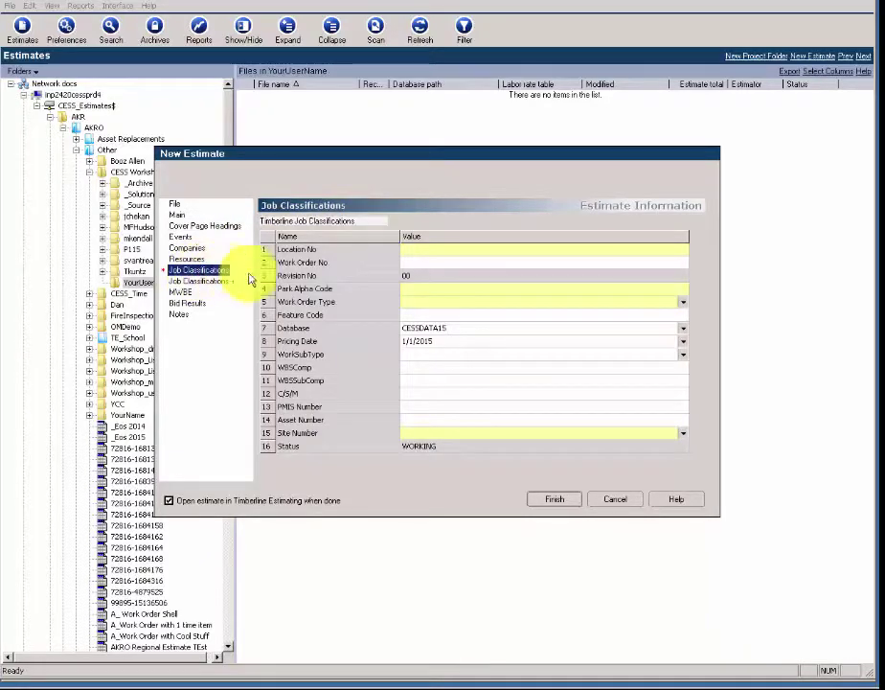
{"action": "left_click", "coordinate": [412, 248]}
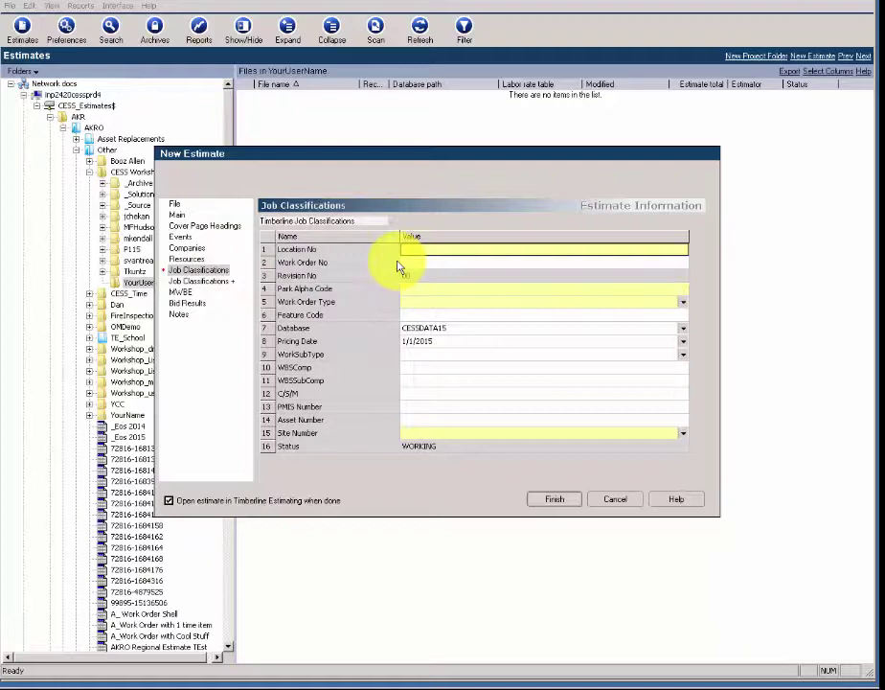
{"action": "type", "text": "12345"}
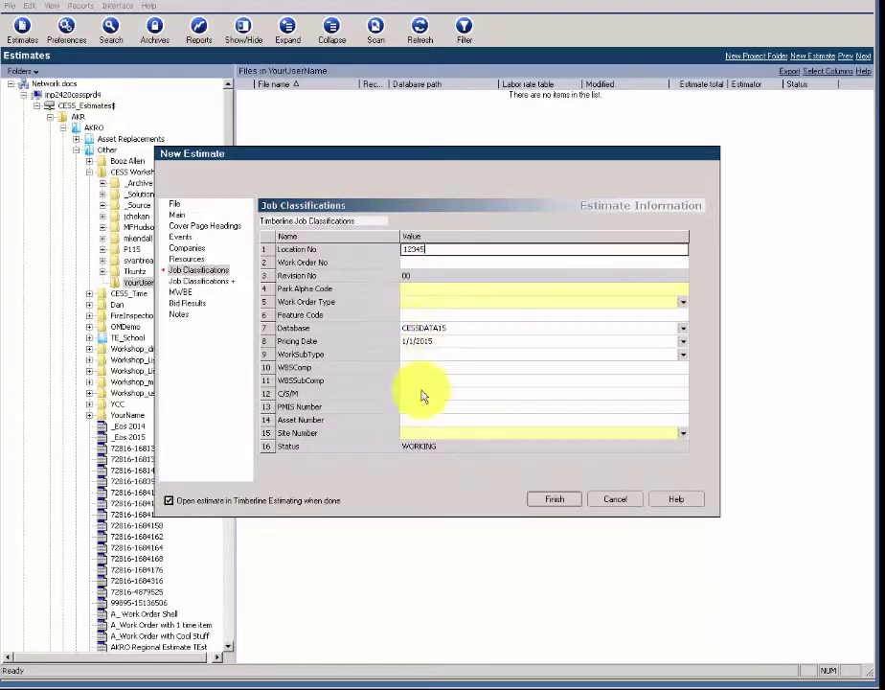
{"action": "left_click", "coordinate": [423, 288]}
{"action": "type", "text": "A"}
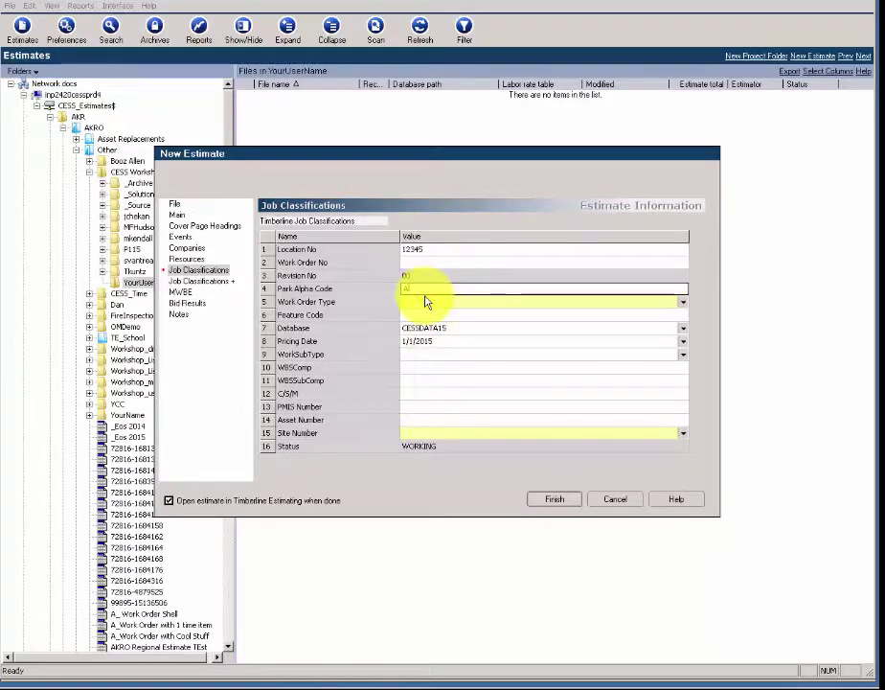
{"action": "type", "text": "KRO"}
{"action": "left_click", "coordinate": [683, 304]}
{"action": "left_click", "coordinate": [685, 305]}
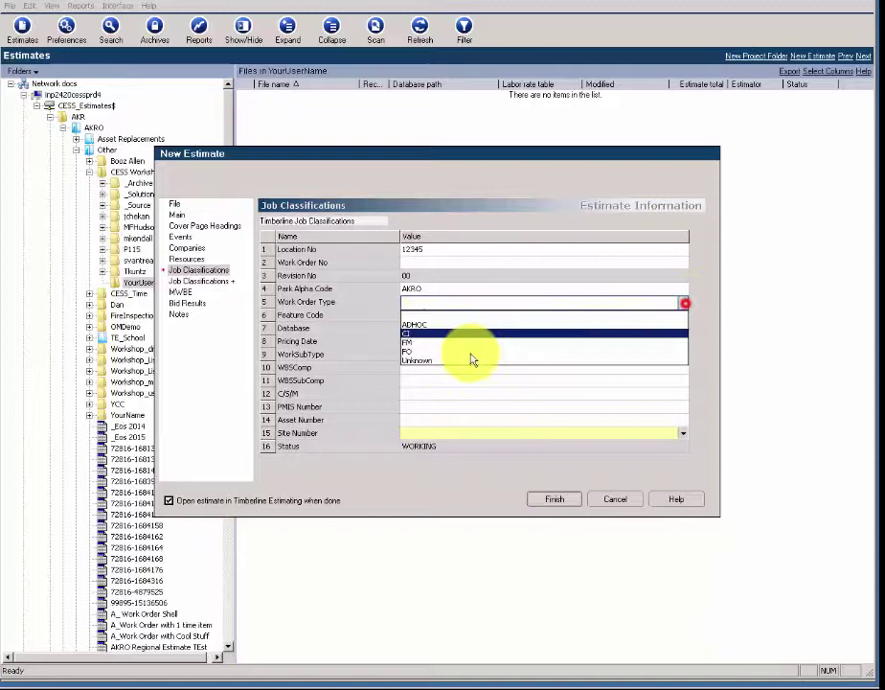
{"action": "left_click", "coordinate": [432, 361]}
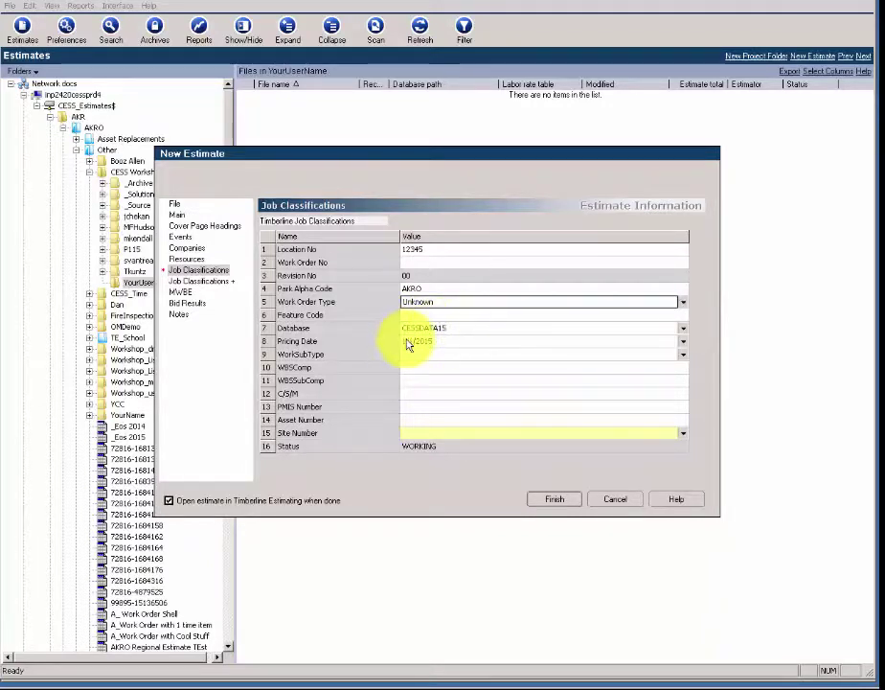
Step: Set the Site Number to P021 and finish creating the estimate
{"action": "left_click", "coordinate": [683, 433]}
{"action": "left_click", "coordinate": [683, 433]}
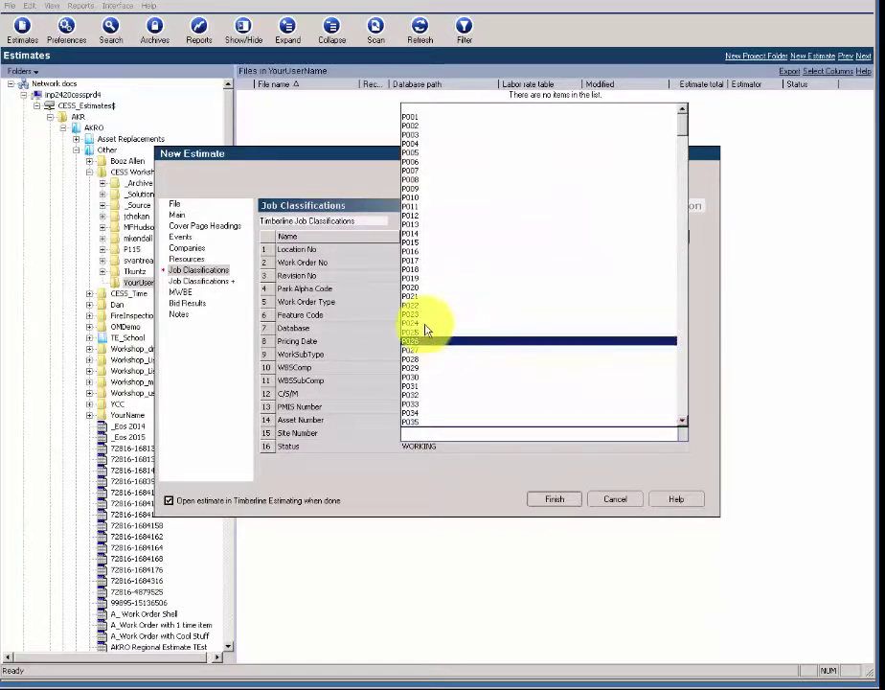
{"action": "left_click", "coordinate": [422, 296]}
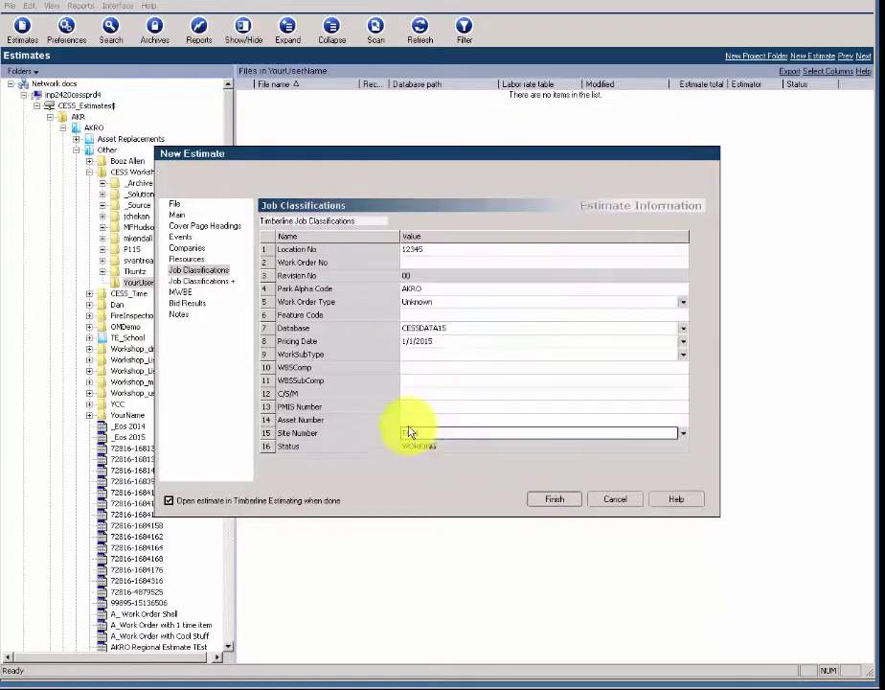
{"action": "left_click", "coordinate": [553, 499]}
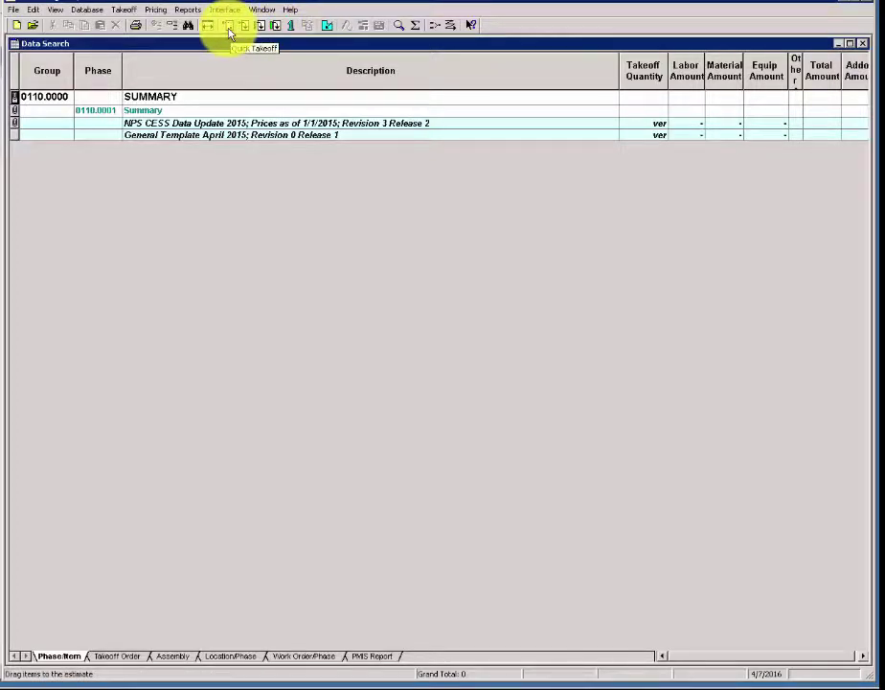
Step: Open Quick Takeoff for the Data Search estimate and reposition its window over the spreadsheet
{"action": "left_click", "coordinate": [230, 33]}
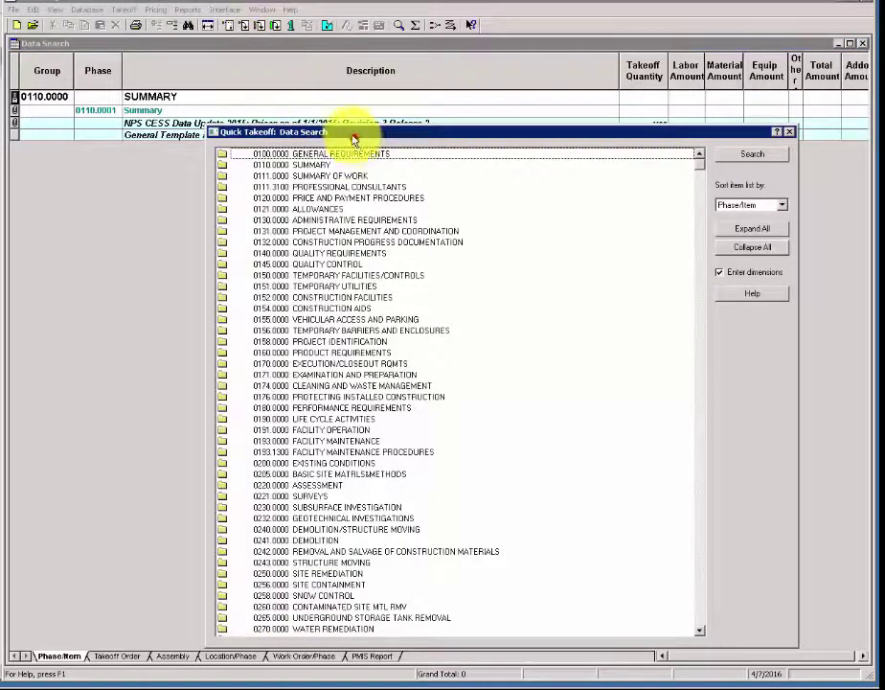
{"action": "left_click_drag", "start_coordinate": [355, 134], "coordinate": [319, 89]}
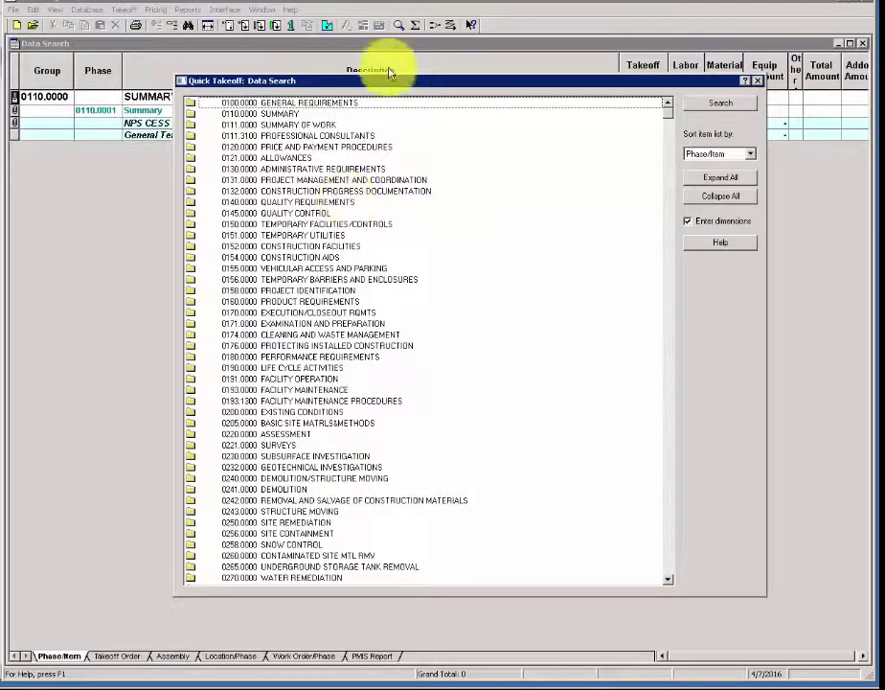
{"action": "left_click_drag", "start_coordinate": [385, 80], "coordinate": [444, 85]}
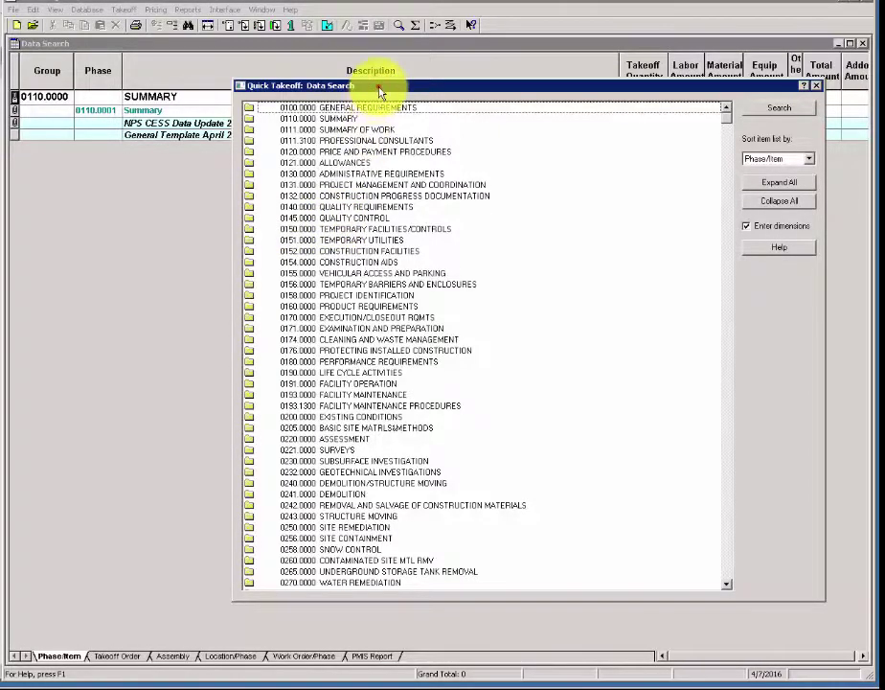
{"action": "left_click_drag", "start_coordinate": [381, 88], "coordinate": [380, 133]}
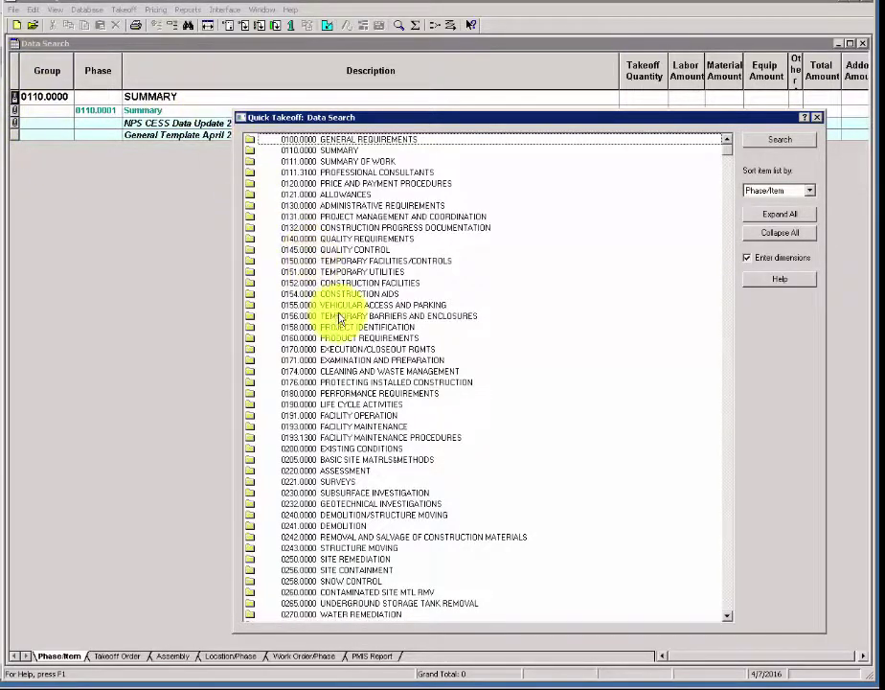
Step: Examine the database item details of item 0015 in phase 0145.2350 Testing under Quality Control, and collapse the group again
{"action": "double_click", "coordinate": [299, 252]}
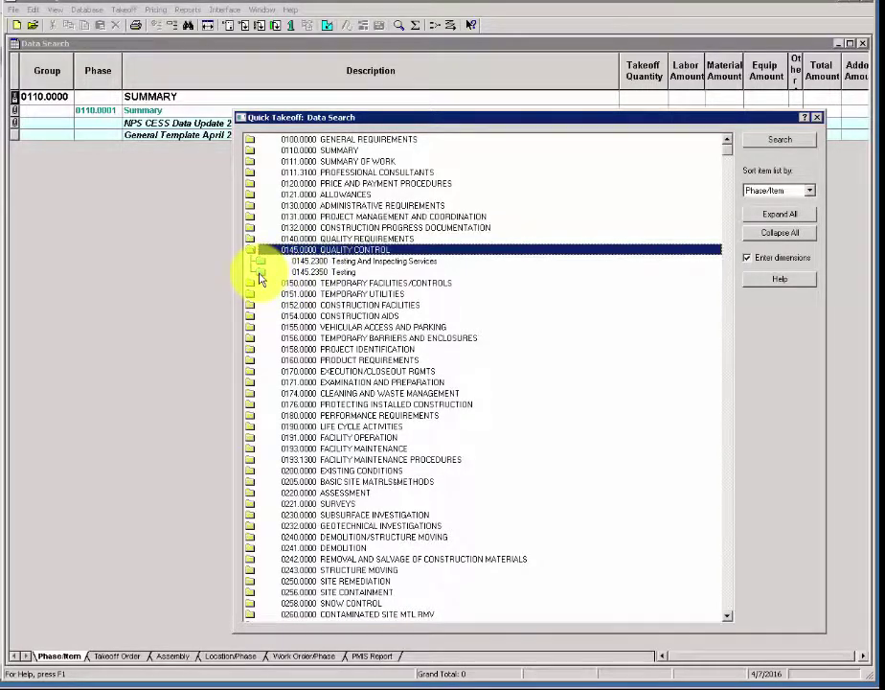
{"action": "double_click", "coordinate": [259, 275]}
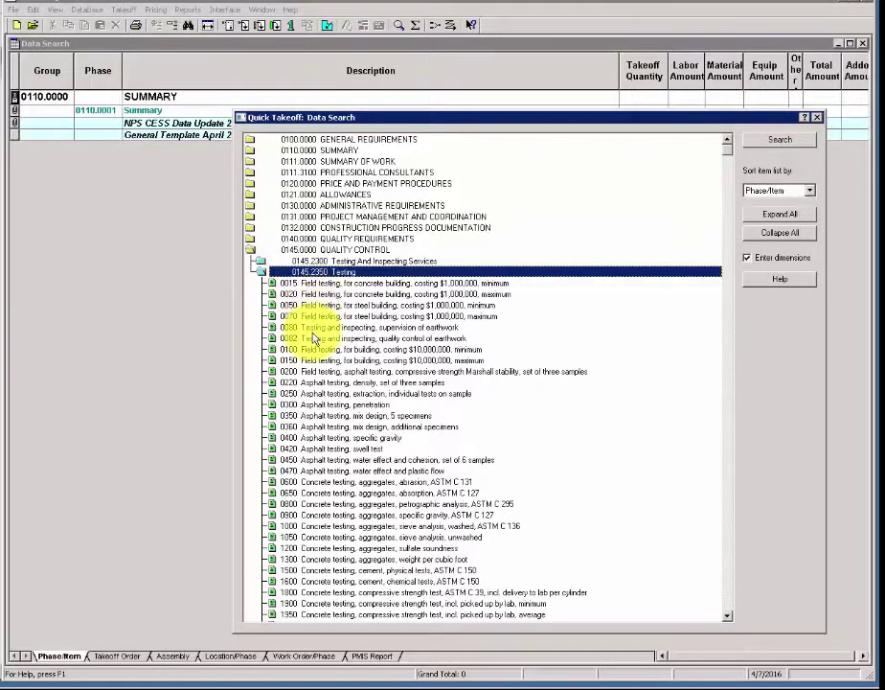
{"action": "left_click", "coordinate": [299, 284]}
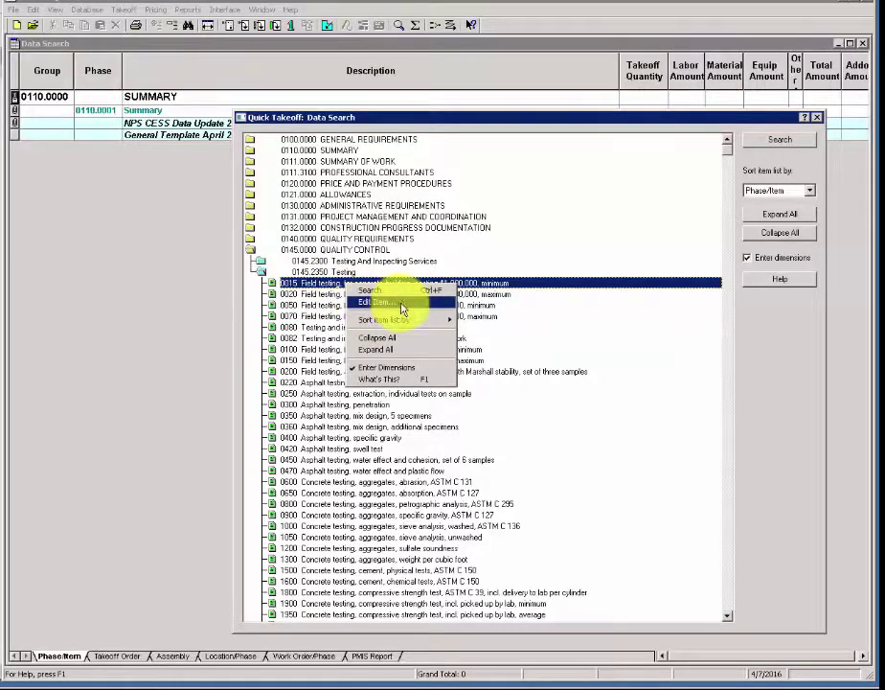
{"action": "left_click", "coordinate": [401, 304]}
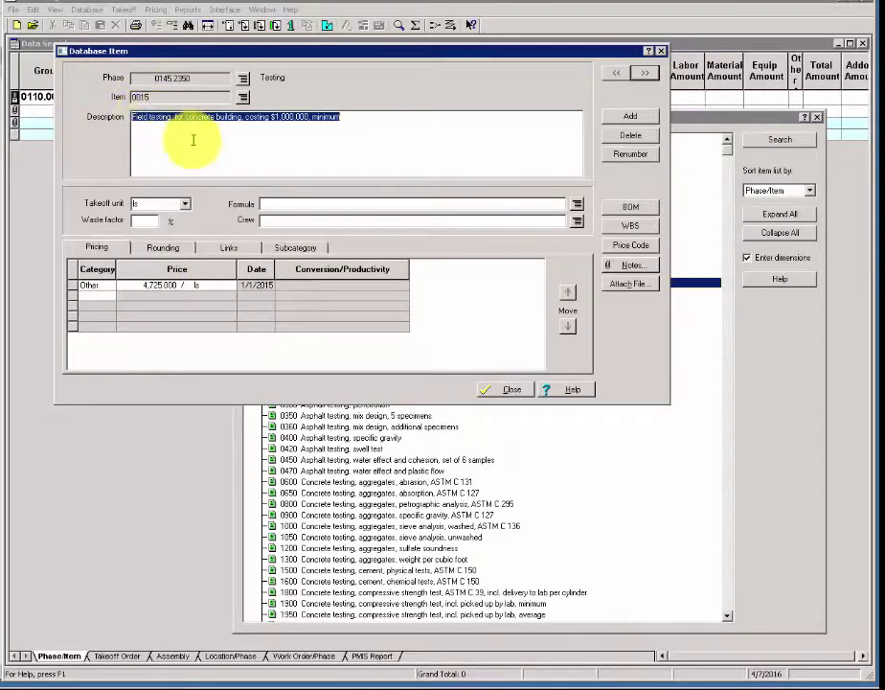
{"action": "left_click", "coordinate": [492, 390]}
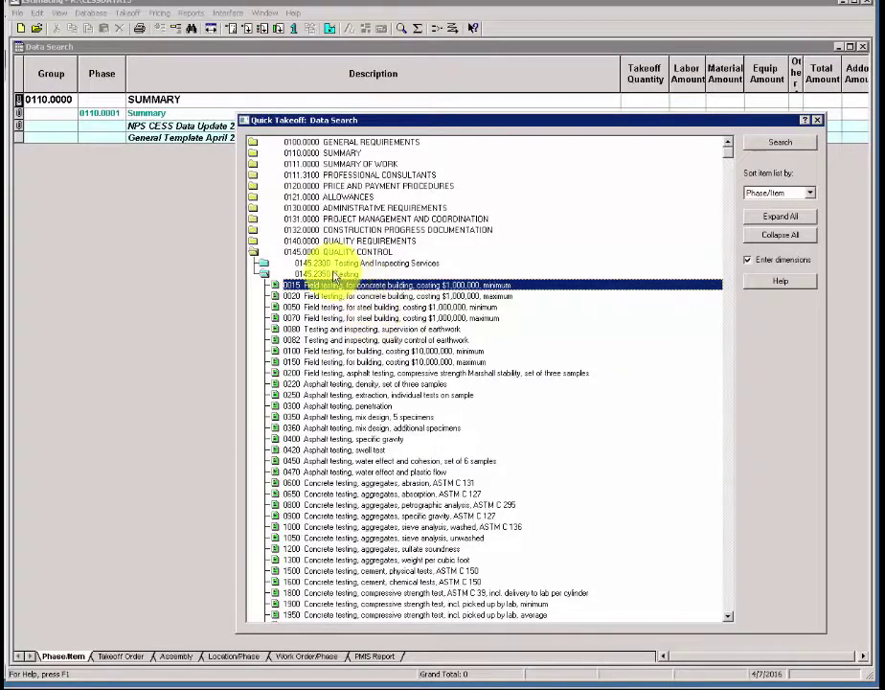
{"action": "left_click", "coordinate": [317, 252]}
{"action": "double_click", "coordinate": [316, 252]}
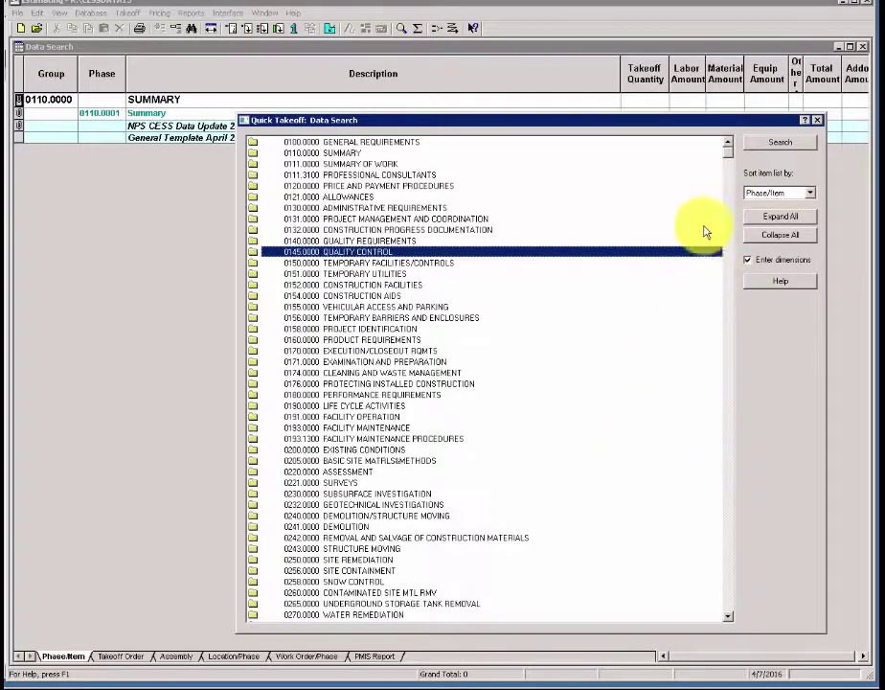
Step: Expand group 0241.0000 Demolition in the takeoff list and open its phase 0241.1919 Selective Demolition
{"action": "left_click_drag", "start_coordinate": [624, 126], "coordinate": [611, 109]}
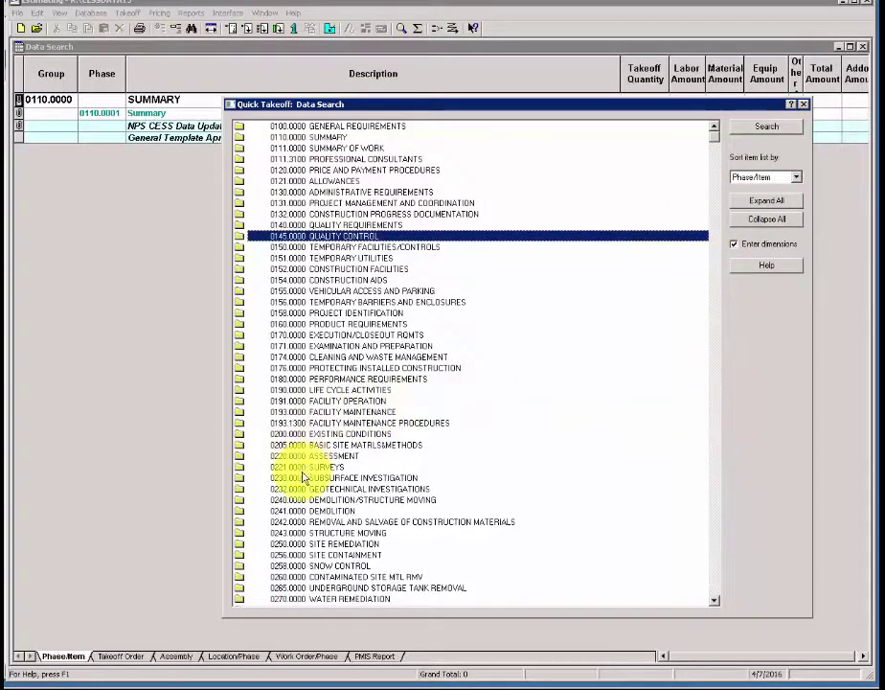
{"action": "left_click", "coordinate": [293, 510]}
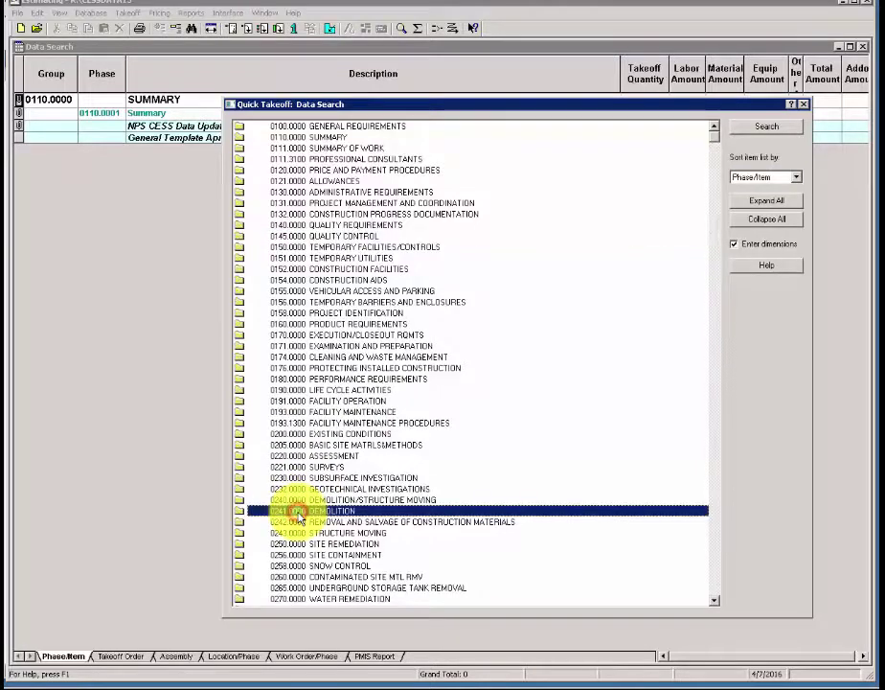
{"action": "double_click", "coordinate": [287, 515]}
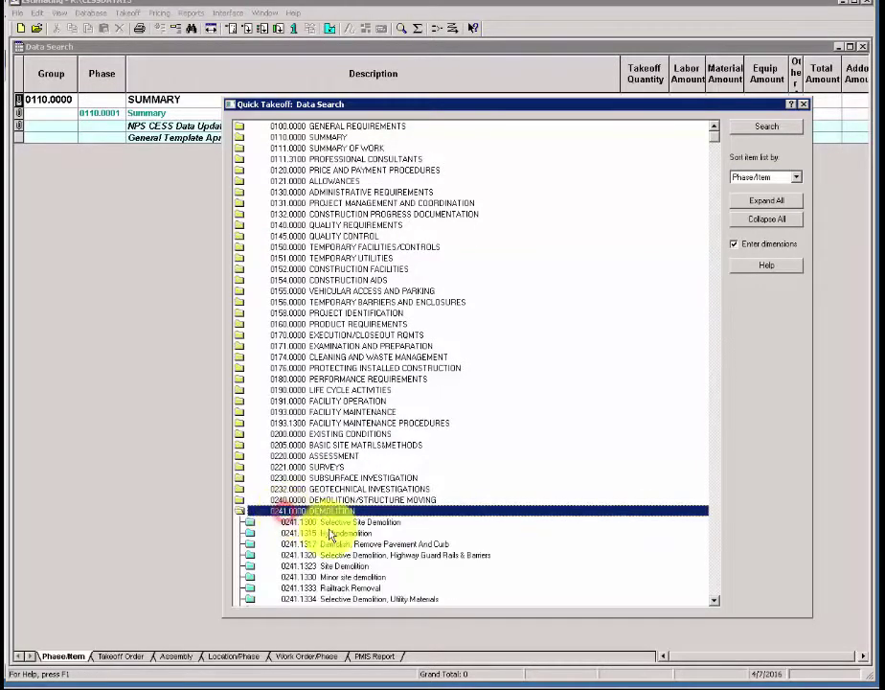
{"action": "scroll", "coordinate": [716, 604], "scroll_direction": "down", "scroll_amount": 6}
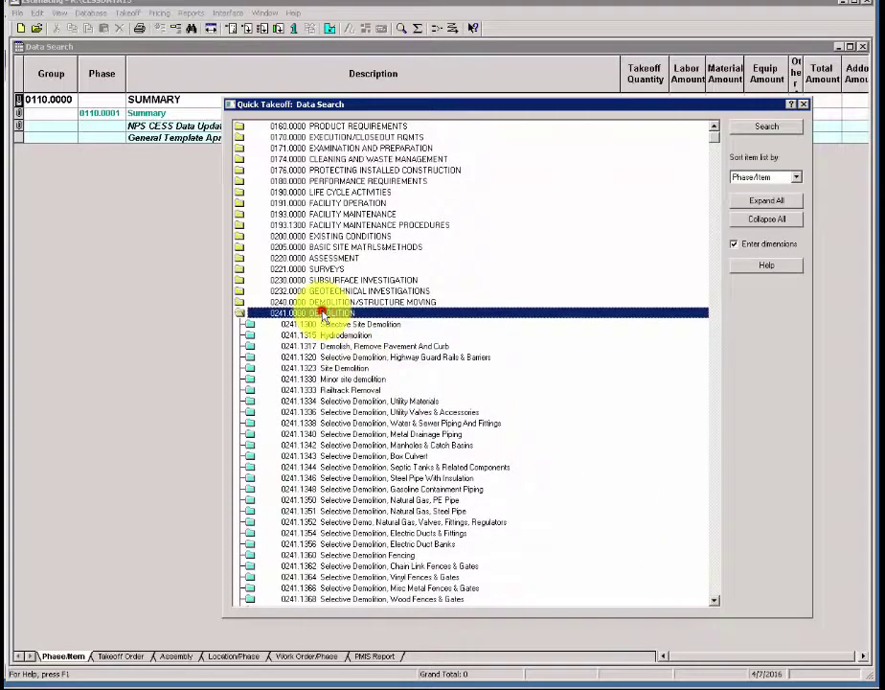
{"action": "double_click", "coordinate": [323, 313]}
{"action": "double_click", "coordinate": [323, 313]}
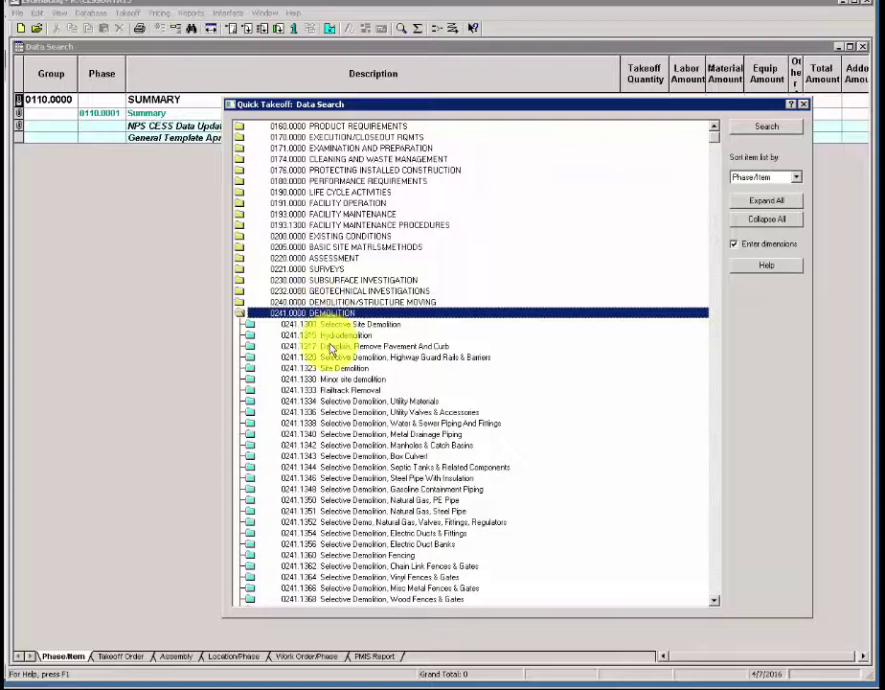
{"action": "left_click", "coordinate": [715, 567]}
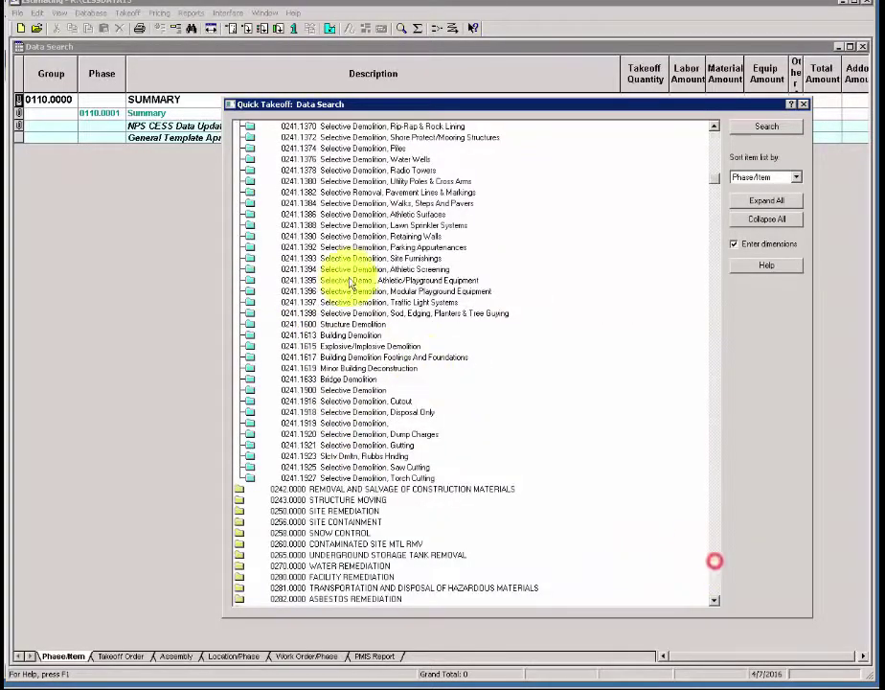
{"action": "left_click", "coordinate": [347, 425]}
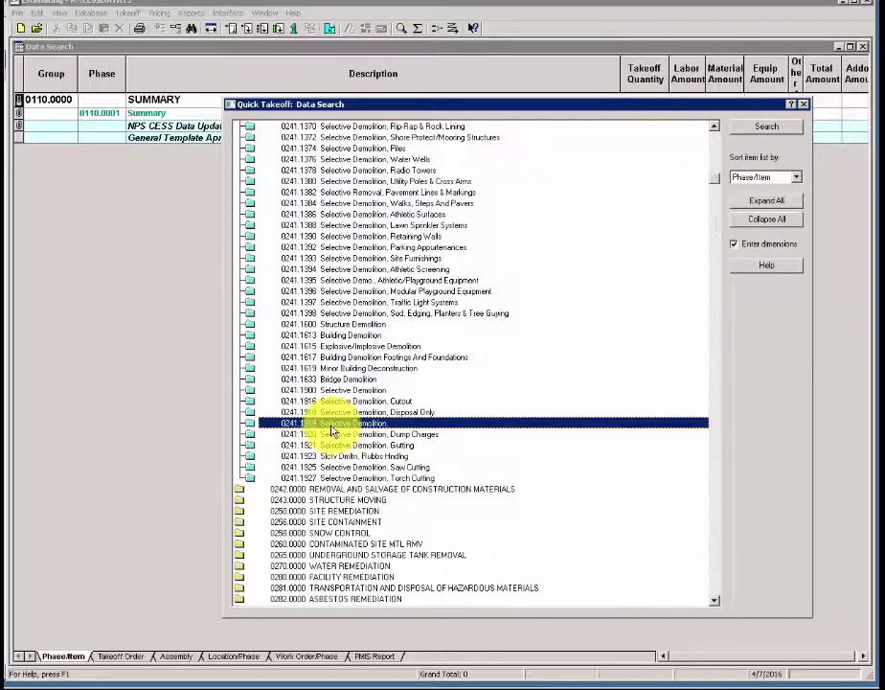
{"action": "double_click", "coordinate": [331, 424]}
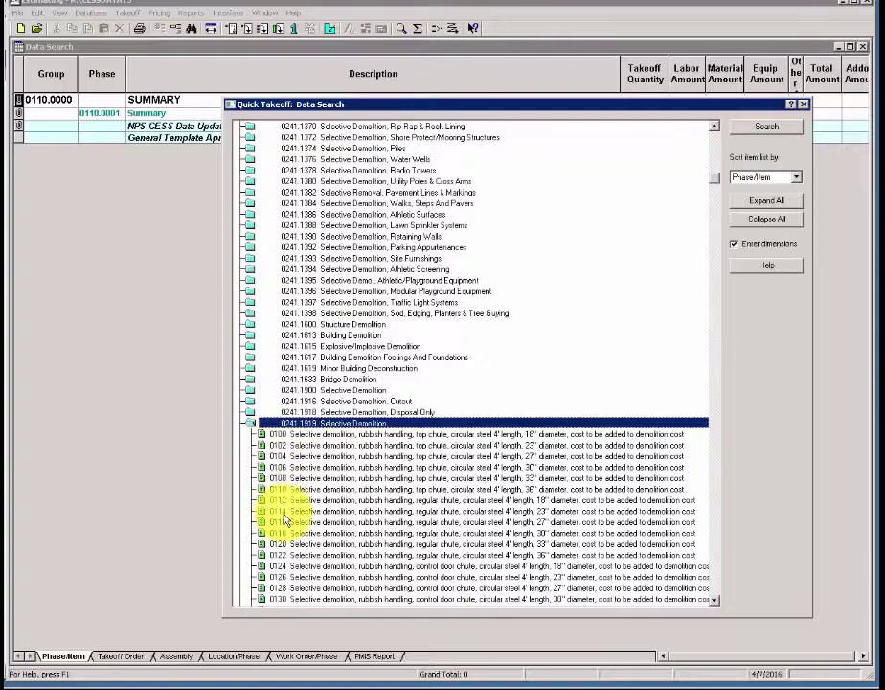
Step: Add item 0800, the 30 C.Y. 7 ton capacity dumpster, to the estimate and select its row in the spreadsheet
{"action": "left_click", "coordinate": [309, 435]}
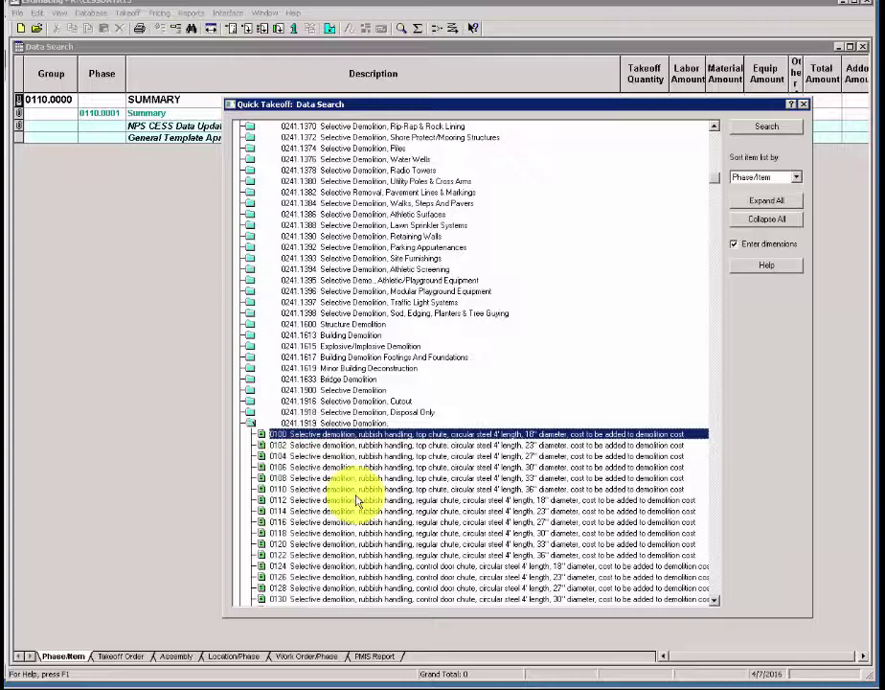
{"action": "type", "text": "0800"}
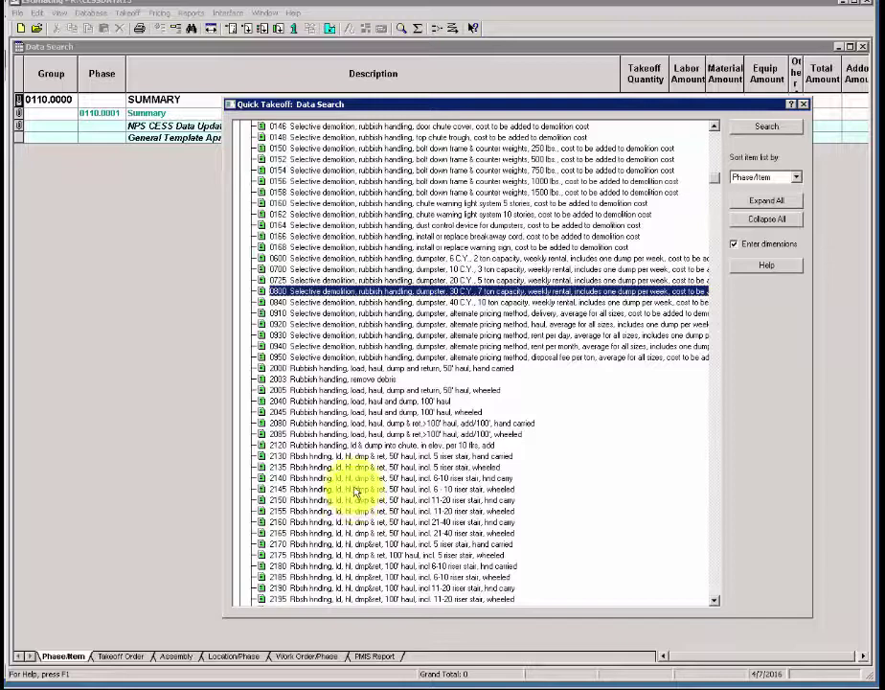
{"action": "double_click", "coordinate": [306, 292]}
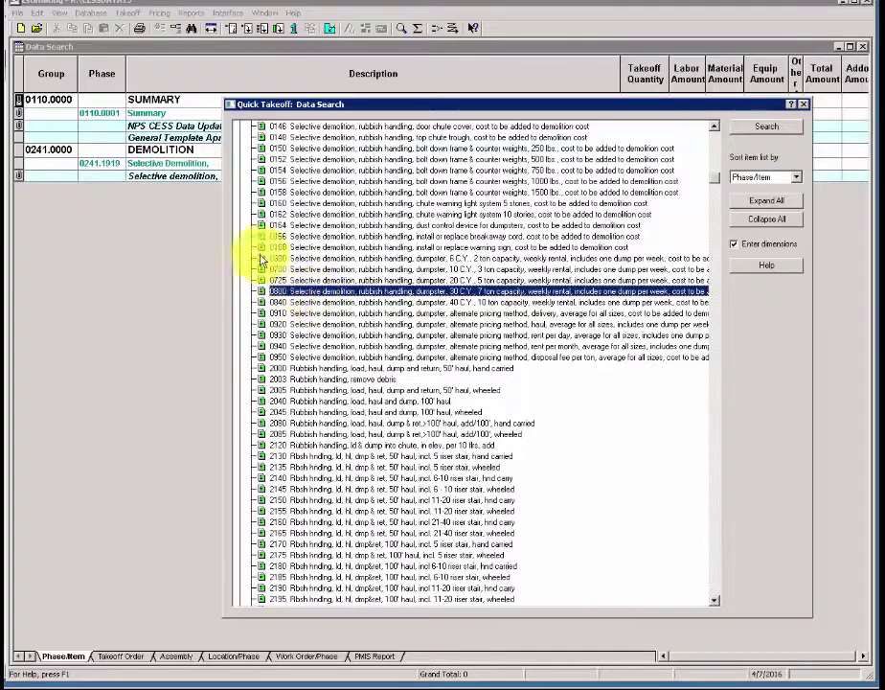
{"action": "left_click", "coordinate": [145, 182]}
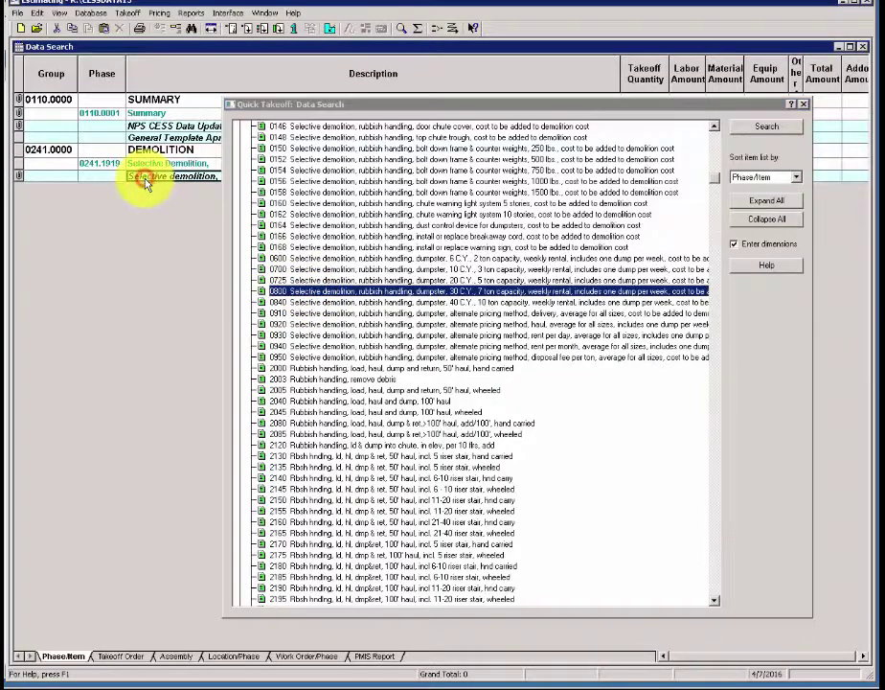
Step: Move Quick Takeoff aside to examine the added dumpster row's description, takeoff quantity, phase and group, and move the window back
{"action": "left_click", "coordinate": [340, 104]}
{"action": "left_click_drag", "start_coordinate": [340, 104], "coordinate": [355, 203]}
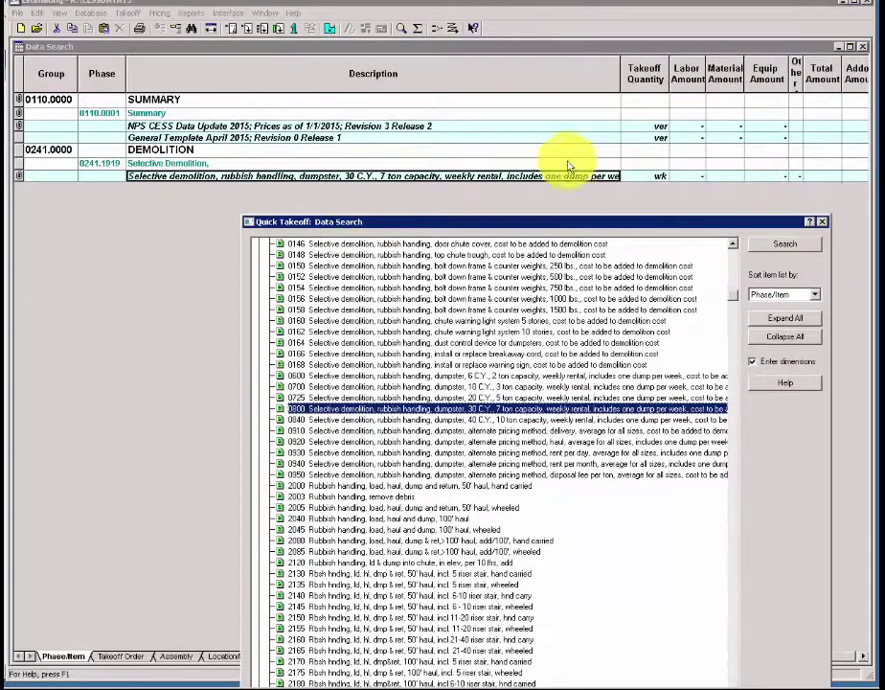
{"action": "left_click", "coordinate": [635, 179]}
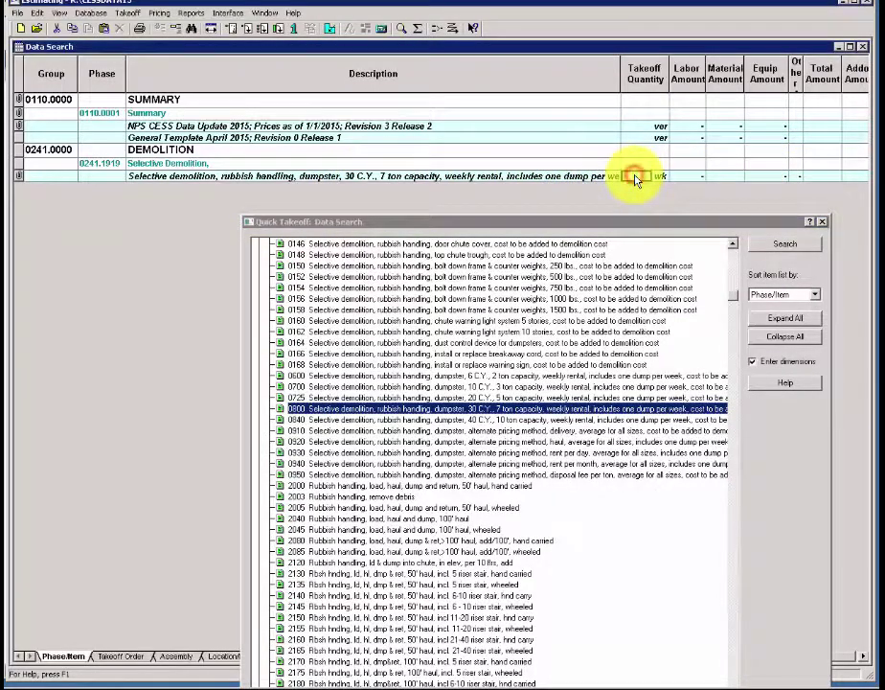
{"action": "left_click", "coordinate": [168, 177]}
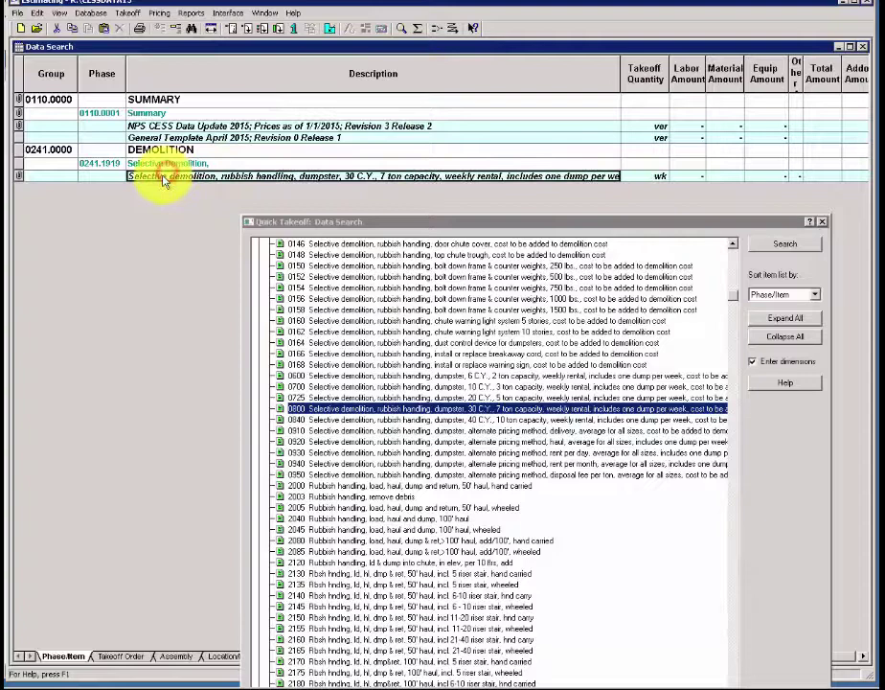
{"action": "left_click", "coordinate": [94, 167]}
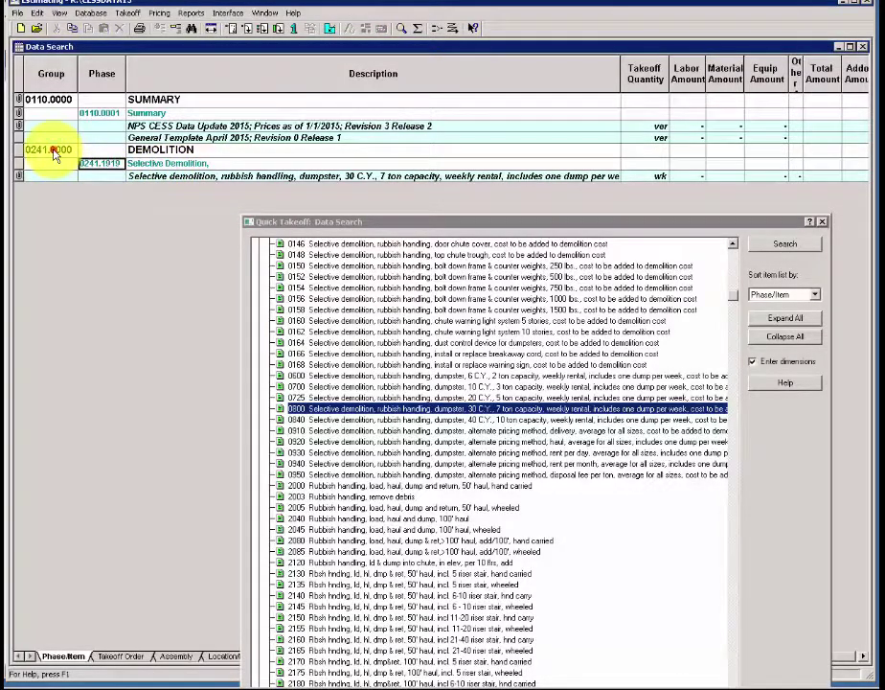
{"action": "left_click", "coordinate": [55, 153]}
{"action": "left_click", "coordinate": [416, 226]}
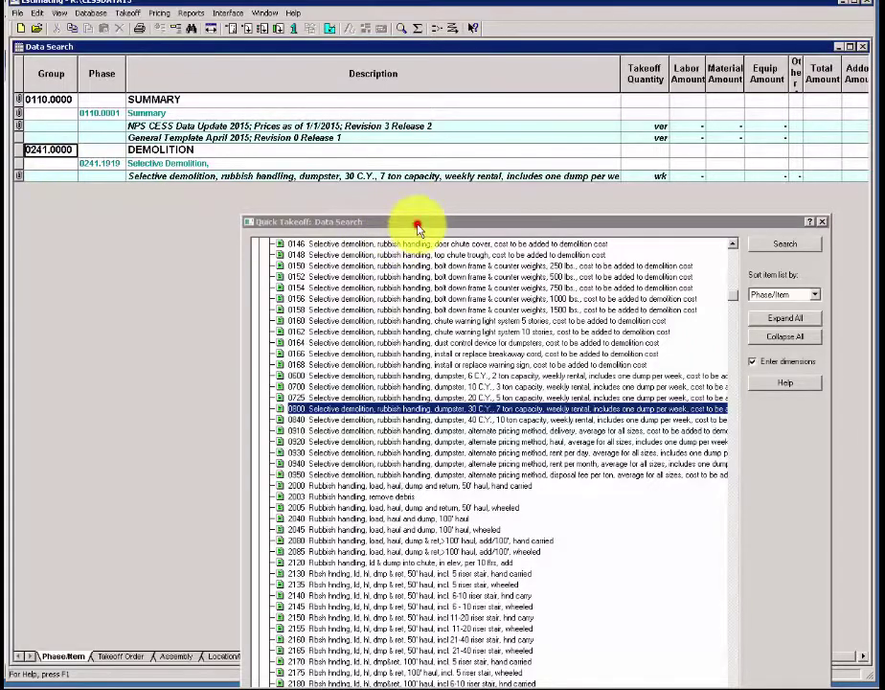
{"action": "left_click_drag", "start_coordinate": [417, 226], "coordinate": [358, 100]}
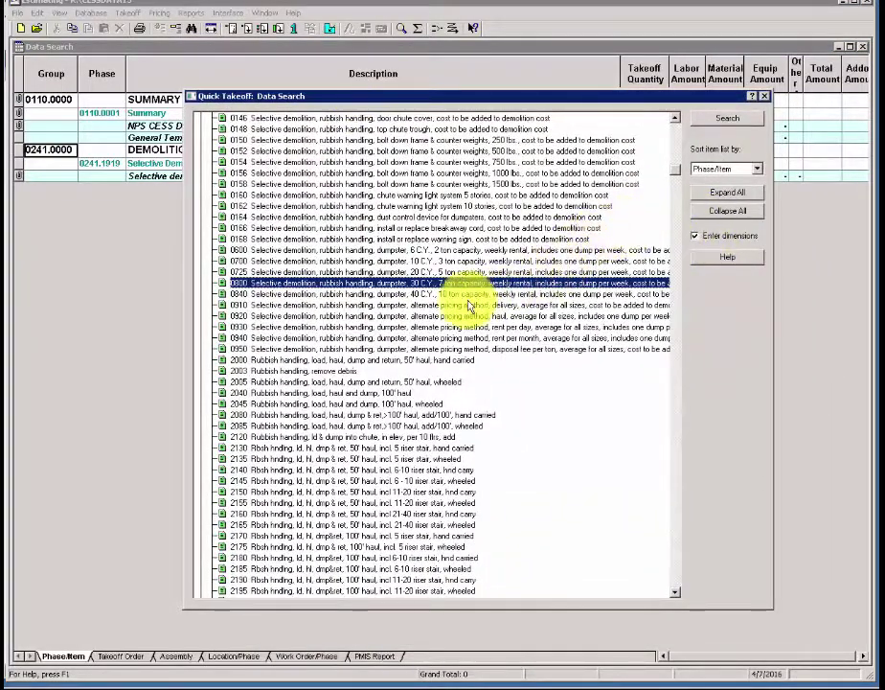
Step: Select the contiguous items 0152 through 2003, and replace that selection with just items 0152, 0162, 0725 and 0930
{"action": "left_click", "coordinate": [316, 152]}
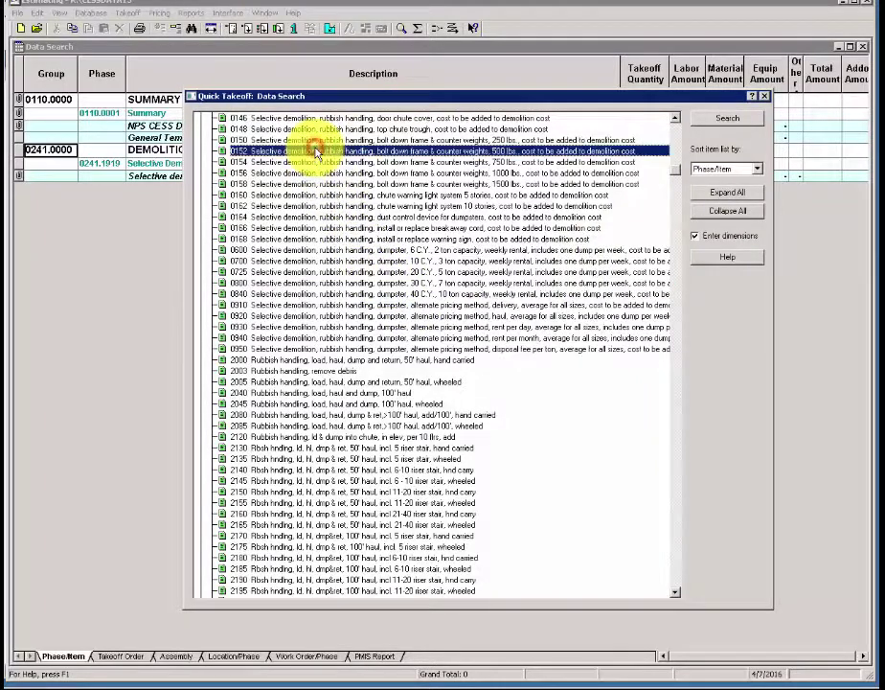
{"action": "left_click", "coordinate": [319, 372], "text": "shift"}
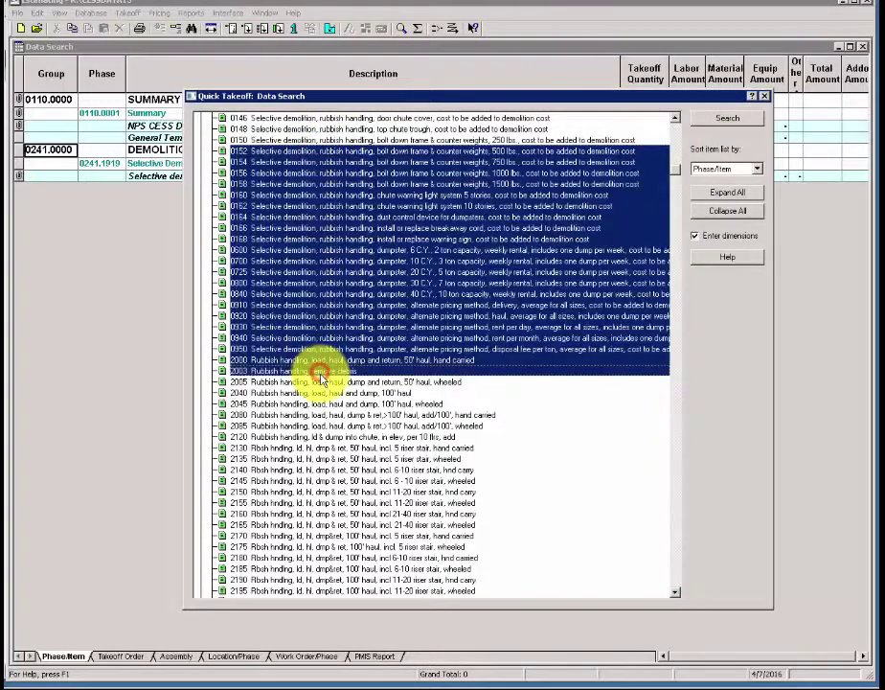
{"action": "left_click", "coordinate": [307, 151]}
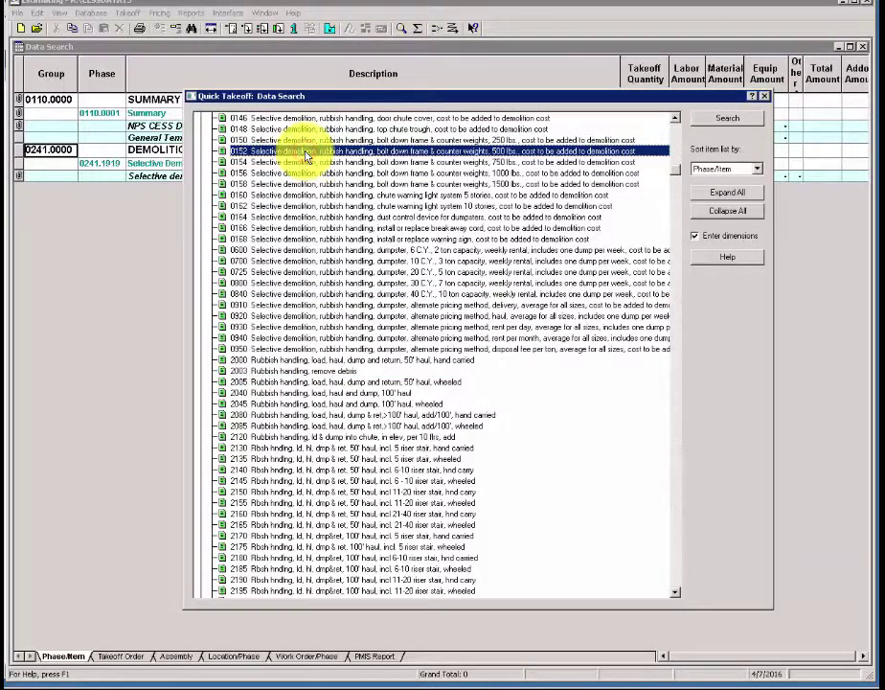
{"action": "left_click", "coordinate": [301, 205], "text": "ctrl"}
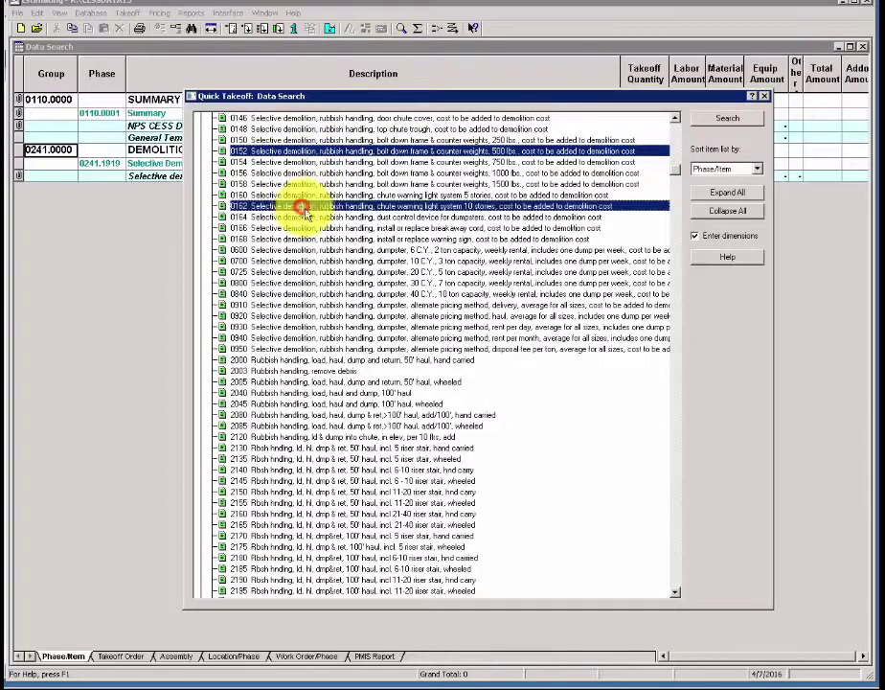
{"action": "left_click", "coordinate": [318, 273], "text": "ctrl"}
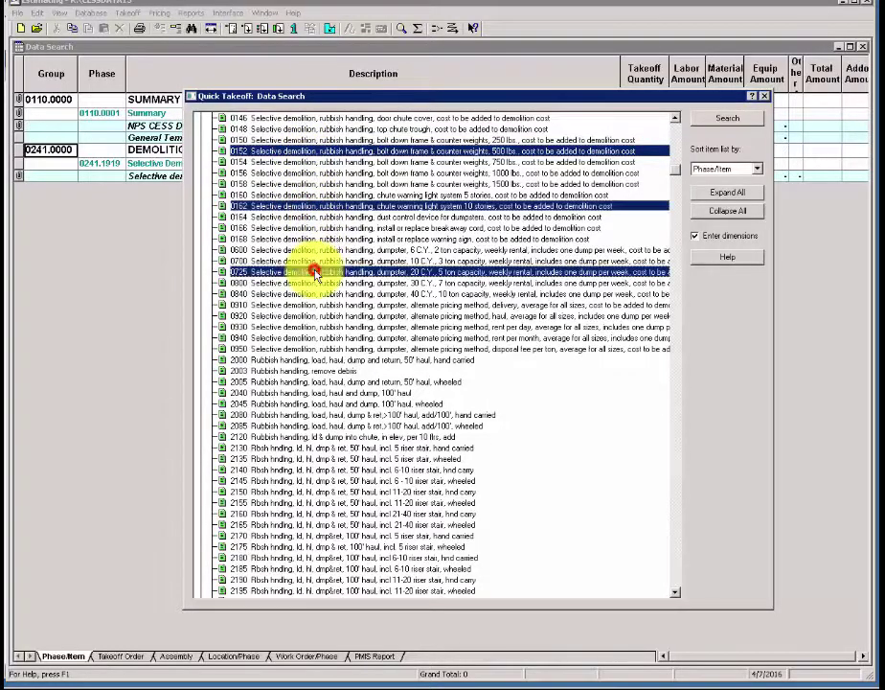
{"action": "left_click", "coordinate": [326, 327], "text": "ctrl"}
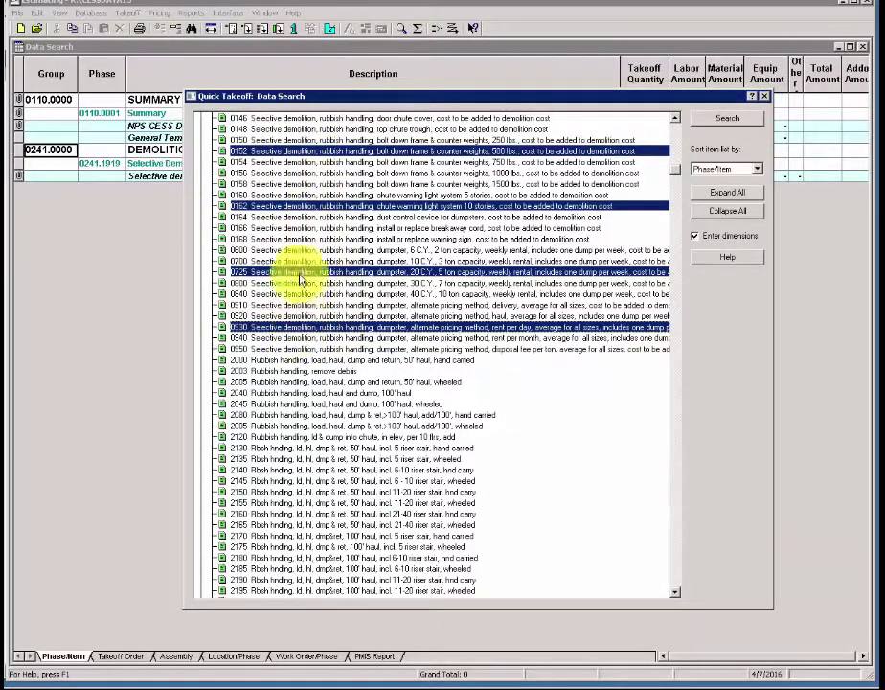
Step: Collapse the whole takeoff list and open phase 0193.1319 under 0193.1300 Facility Maintenance Procedures to view its items
{"action": "left_click", "coordinate": [729, 212]}
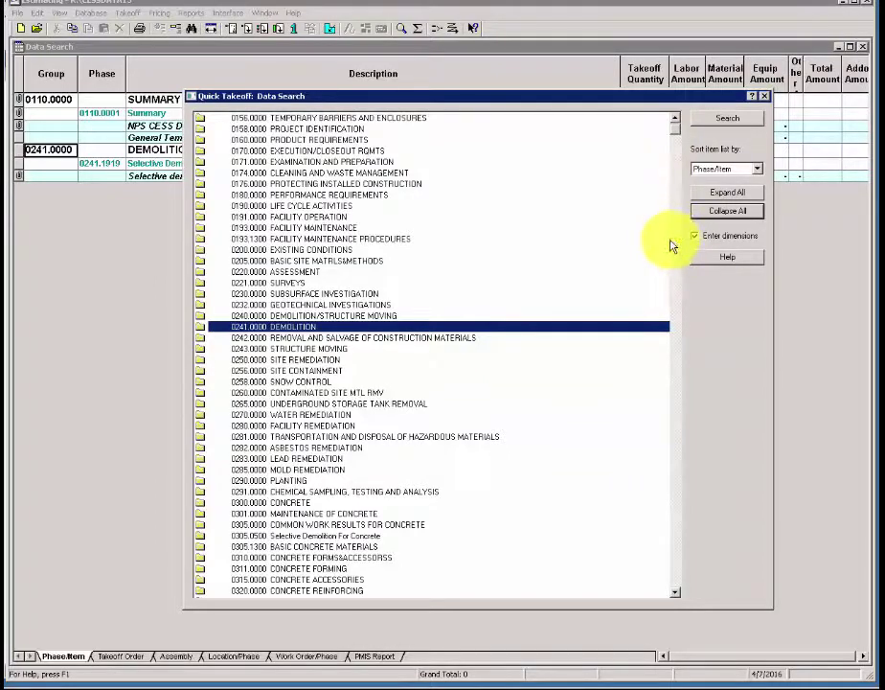
{"action": "left_click", "coordinate": [676, 118]}
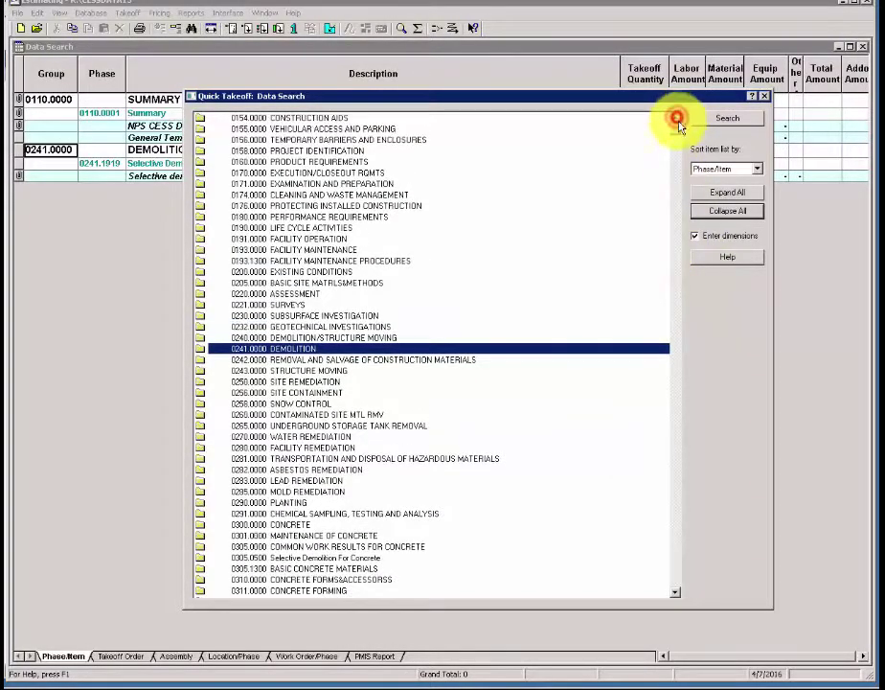
{"action": "left_click", "coordinate": [676, 591]}
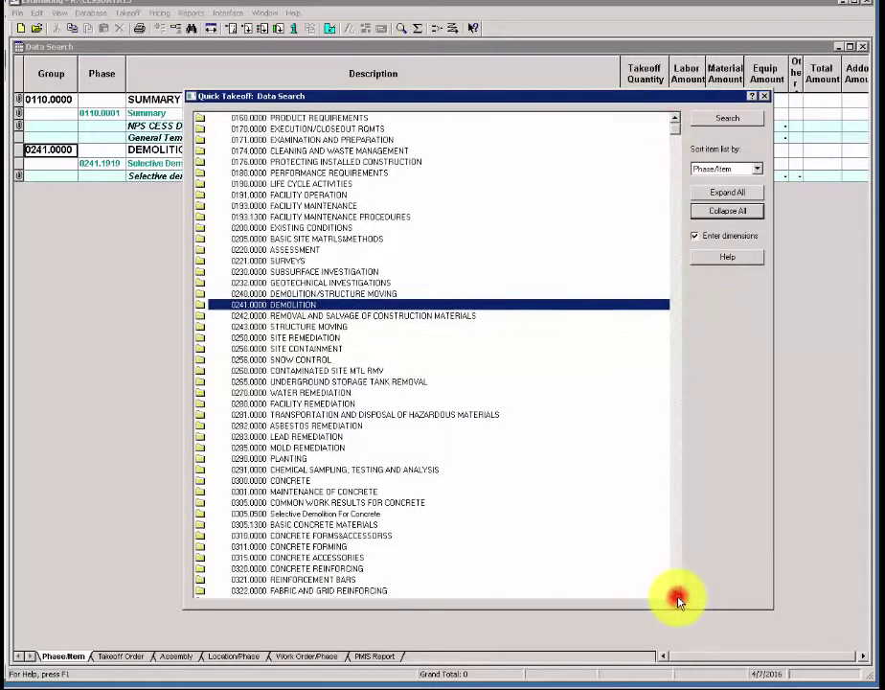
{"action": "left_click", "coordinate": [677, 132]}
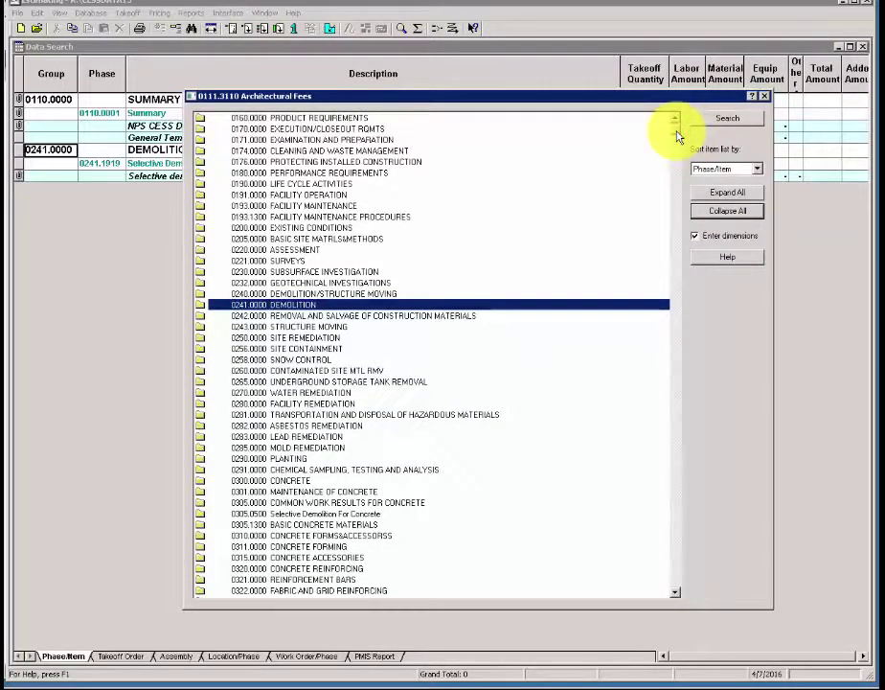
{"action": "left_click", "coordinate": [676, 138]}
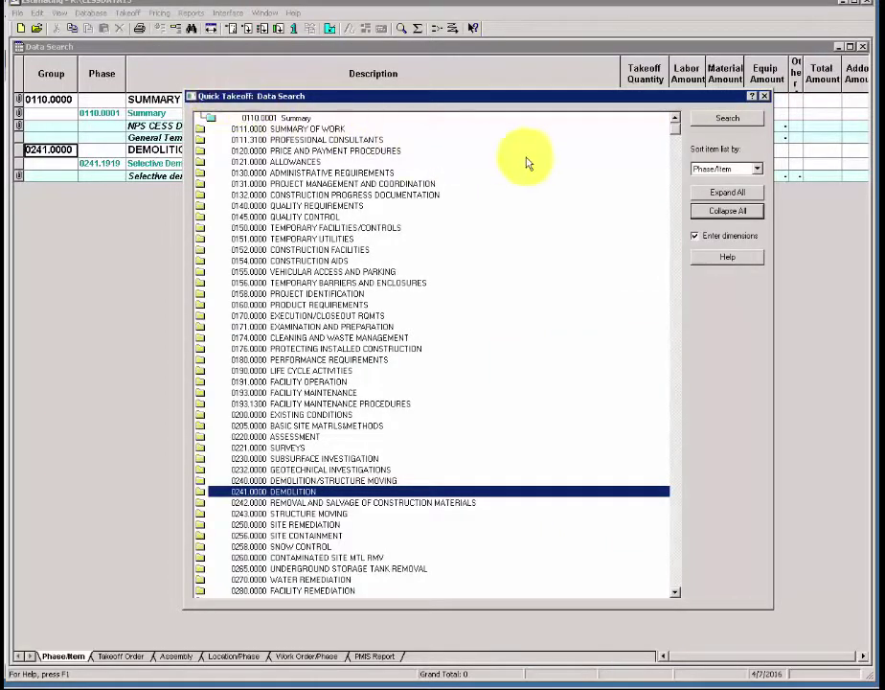
{"action": "left_click", "coordinate": [676, 132]}
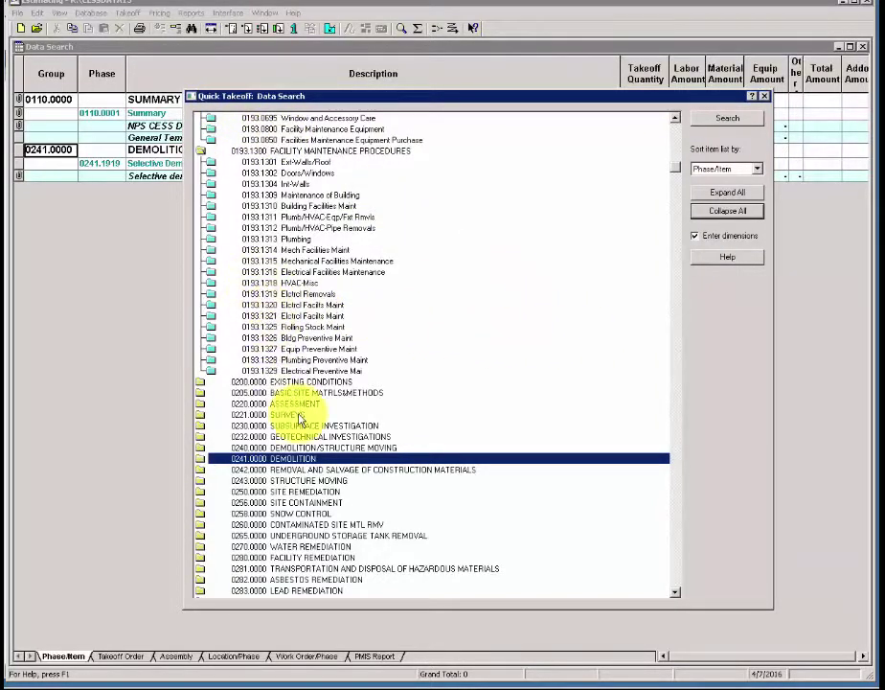
{"action": "double_click", "coordinate": [251, 293]}
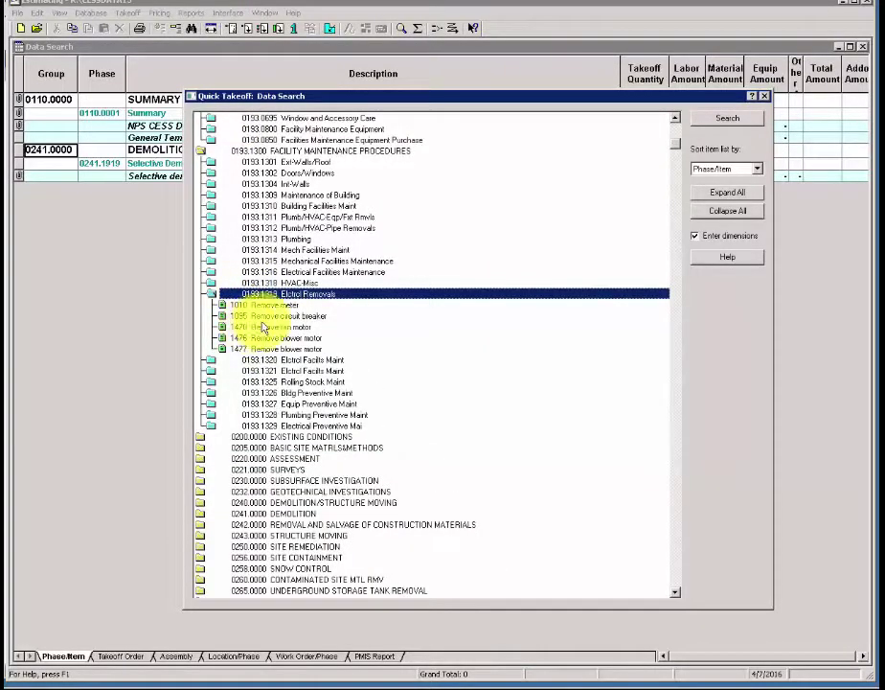
Step: Expand every group and phase in the takeoff list and examine the fully listed database items
{"action": "left_click", "coordinate": [733, 191]}
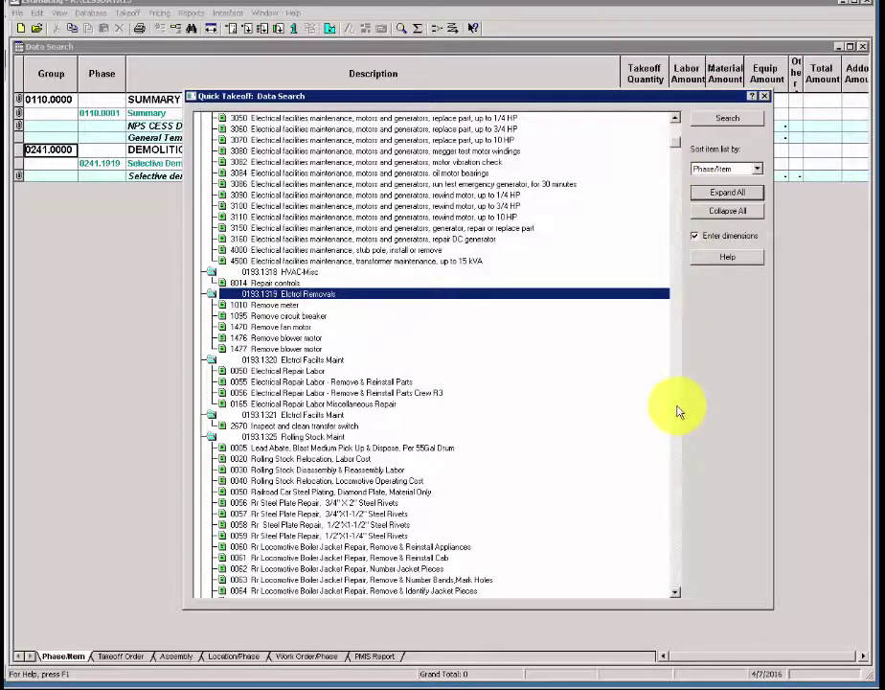
{"action": "scroll", "coordinate": [678, 411], "scroll_direction": "down", "scroll_amount": 15}
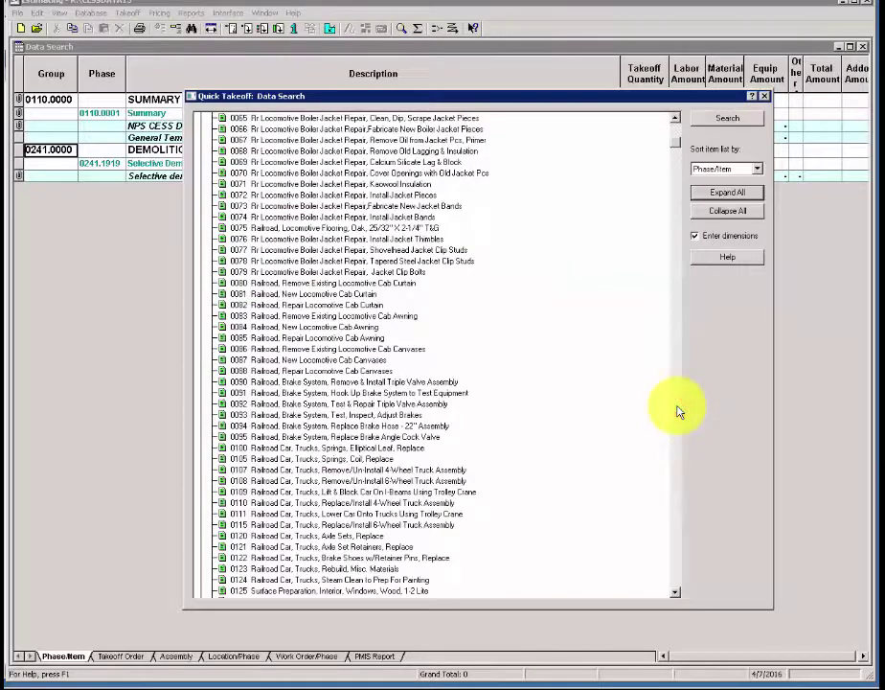
{"action": "left_click", "coordinate": [677, 409]}
{"action": "left_click", "coordinate": [677, 408]}
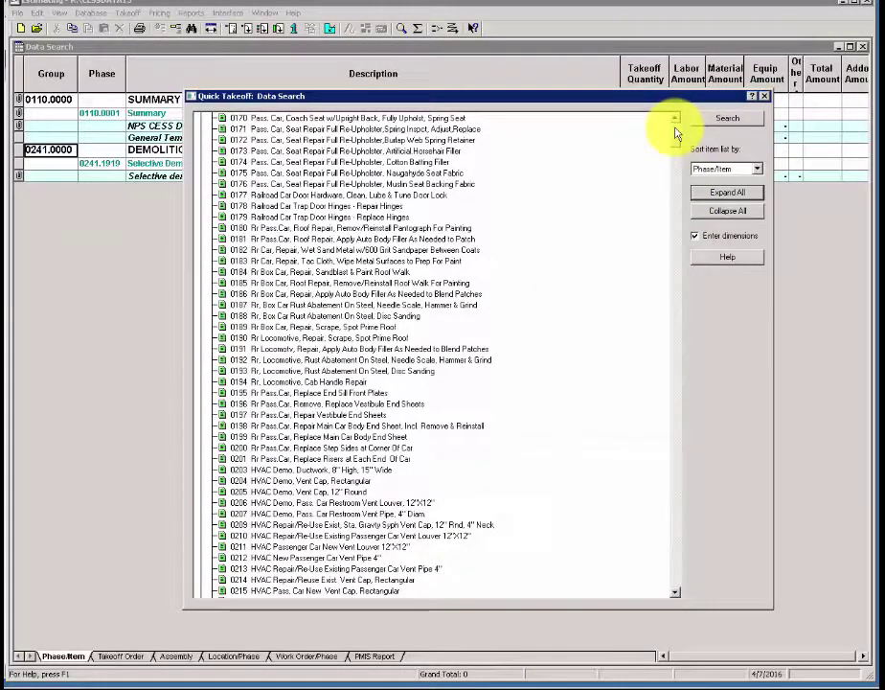
{"action": "left_click_drag", "start_coordinate": [677, 132], "coordinate": [675, 144]}
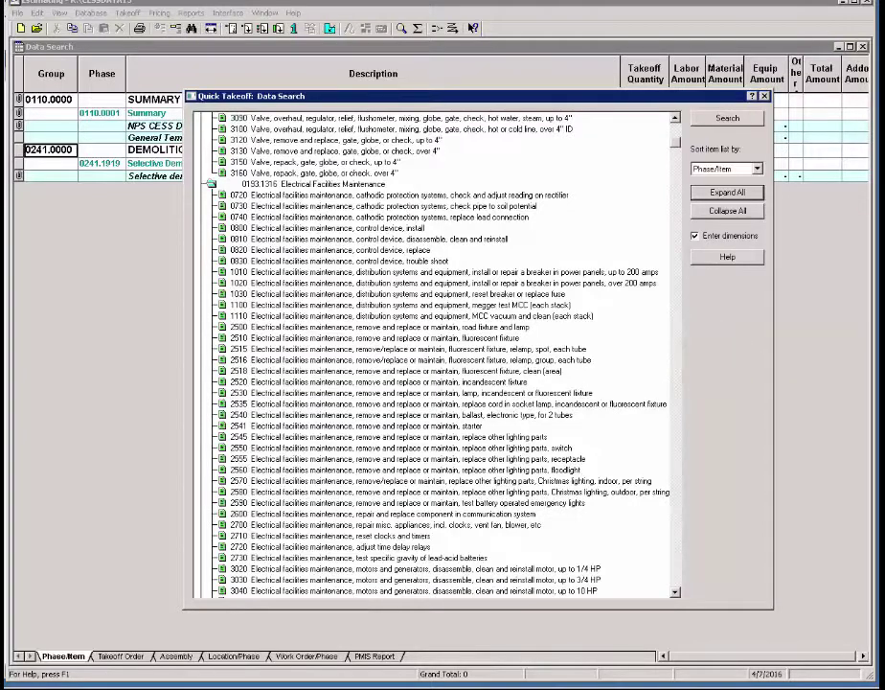
{"action": "mouse_move", "coordinate": [709, 688]}
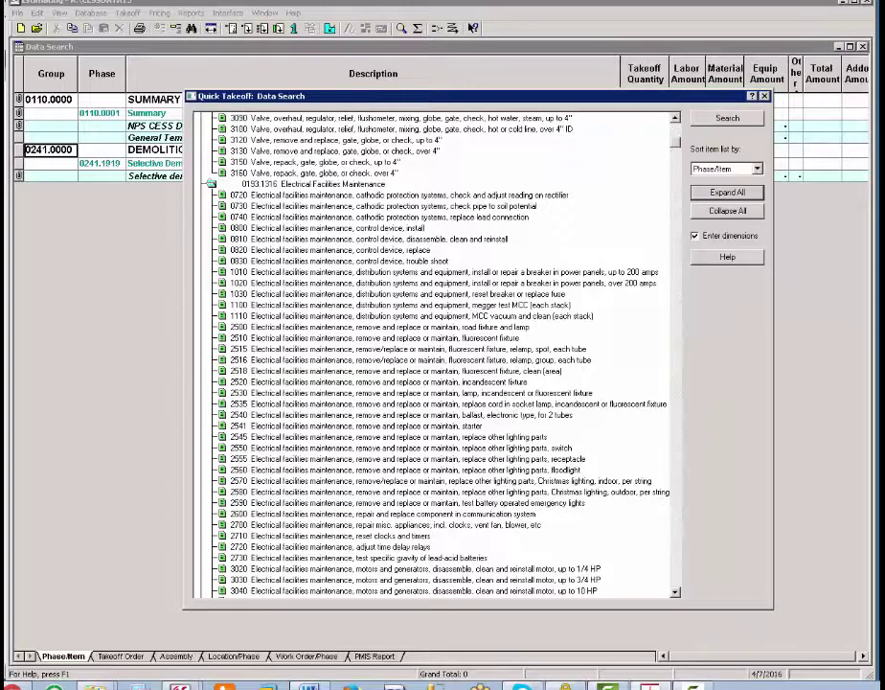
Step: Close and reopen Quick Takeoff, and sort its item list by Description
{"action": "key", "text": "Escape"}
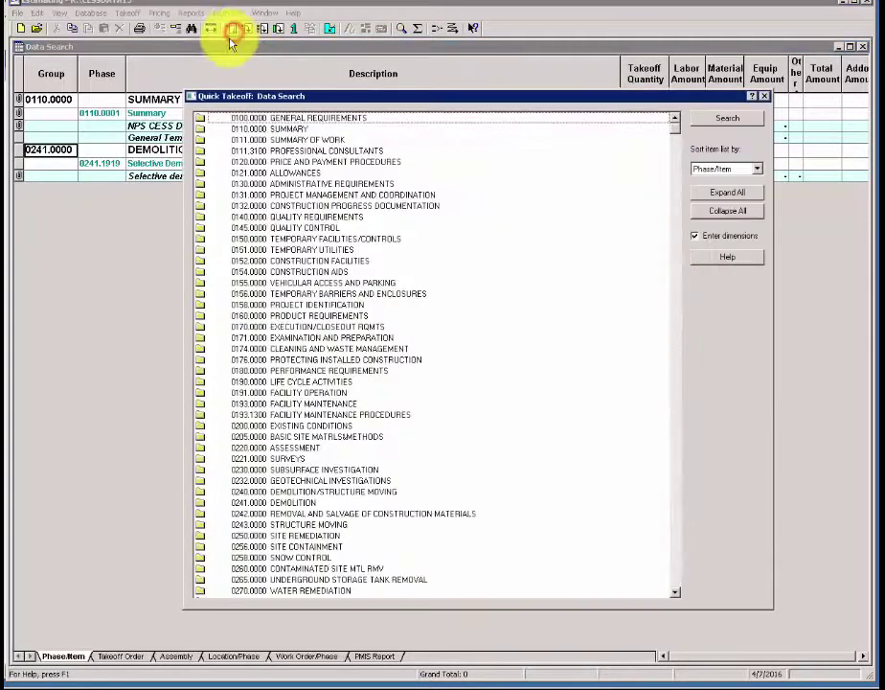
{"action": "left_click", "coordinate": [232, 30]}
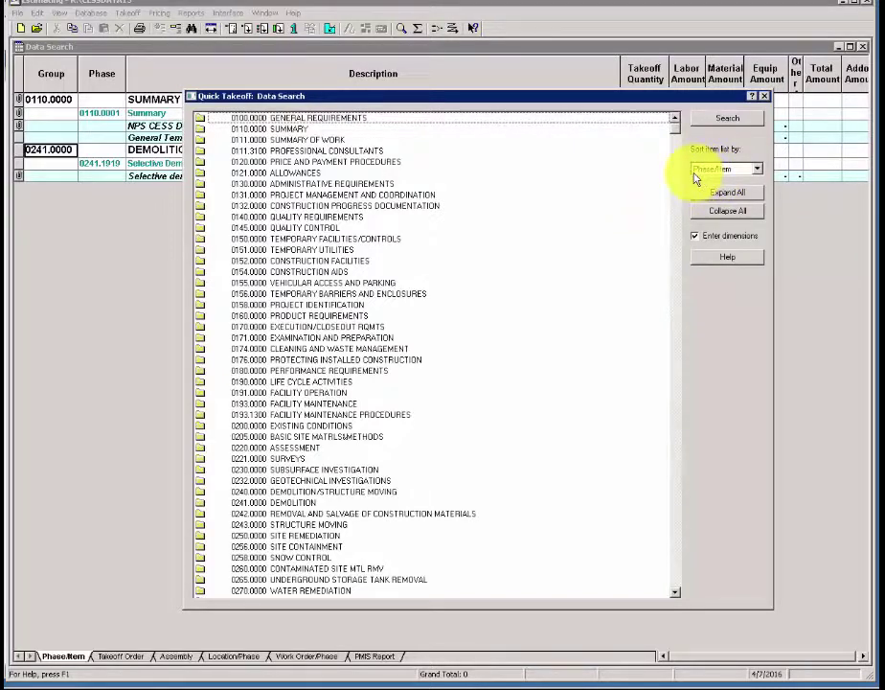
{"action": "left_click", "coordinate": [757, 169]}
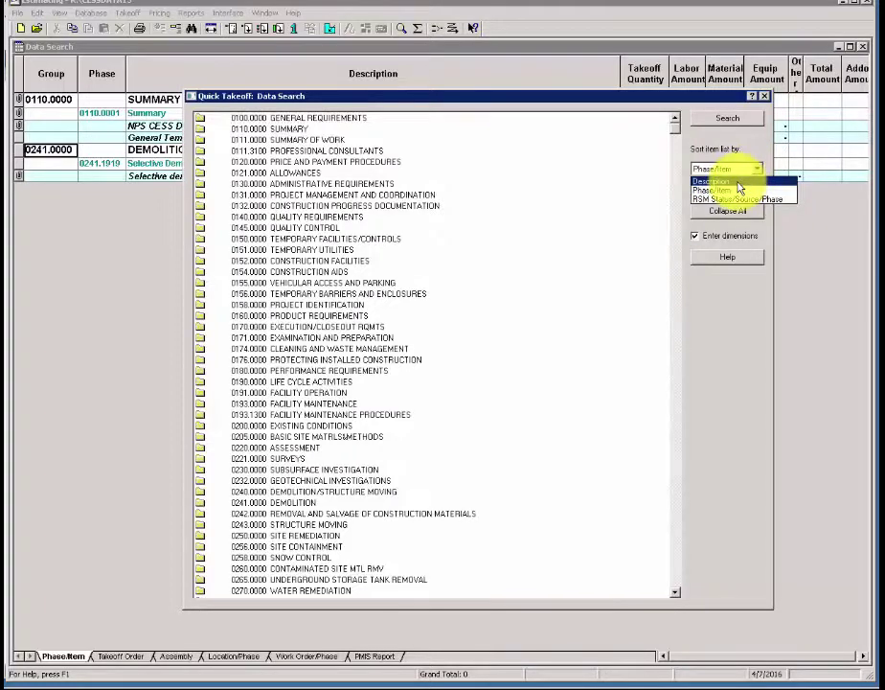
{"action": "left_click", "coordinate": [738, 182]}
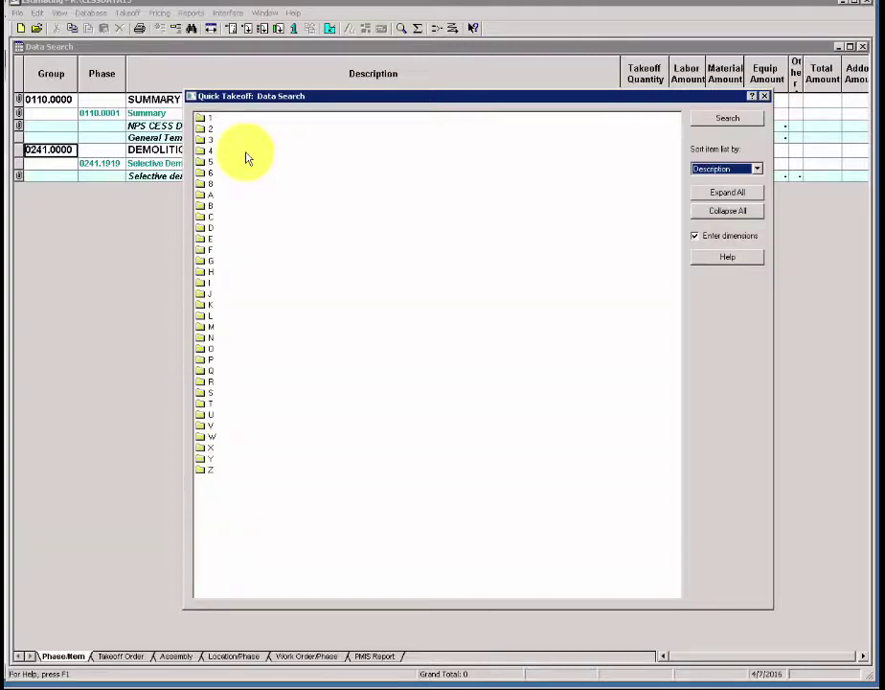
Step: Find the items beginning with "Emerg" and add "Emergency lighting units, additional remote mount, sealed beam, 25 W 6 V" to the estimate
{"action": "type", "text": "Emer"}
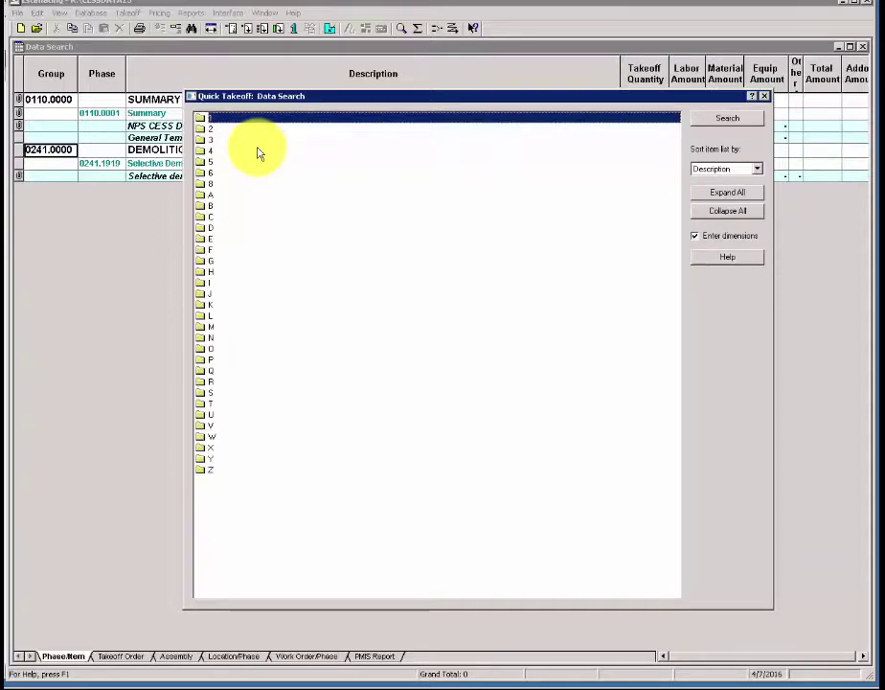
{"action": "type", "text": "Emerg"}
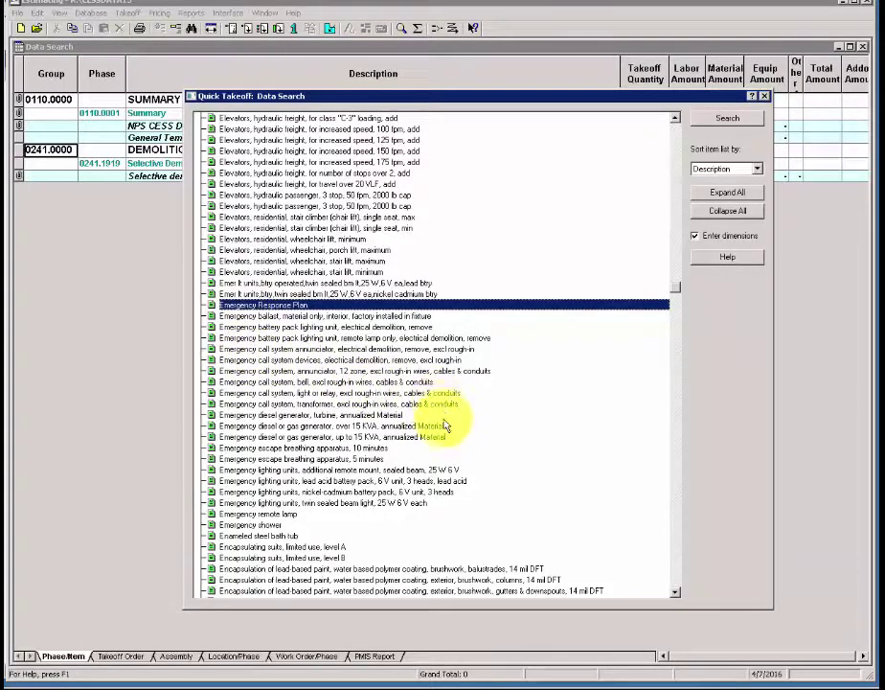
{"action": "left_click", "coordinate": [456, 469]}
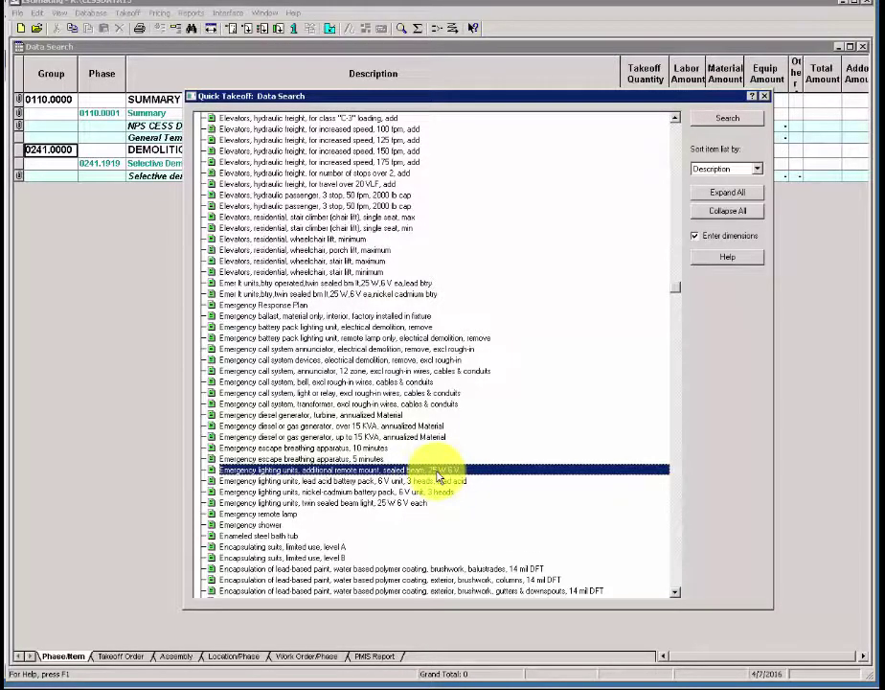
{"action": "double_click", "coordinate": [316, 471]}
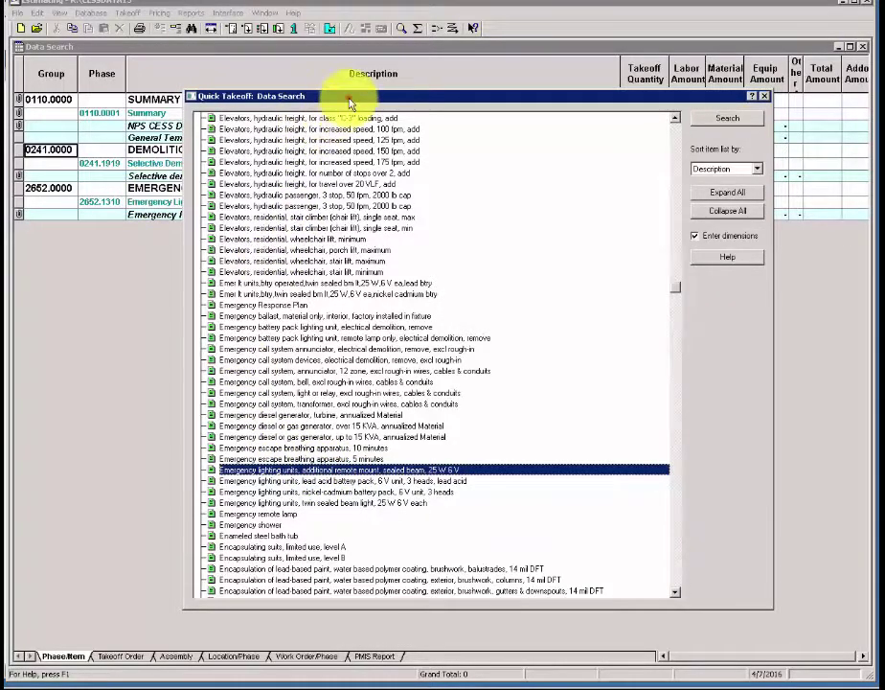
Step: Move the Quick Takeoff window slightly upward and collapse the description-sorted list to its number and letter folders
{"action": "mouse_move", "coordinate": [348, 96]}
{"action": "left_mouse_down"}
{"action": "mouse_move", "coordinate": [387, 173]}
{"action": "mouse_move", "coordinate": [385, 283]}
{"action": "mouse_move", "coordinate": [410, 235]}
{"action": "mouse_move", "coordinate": [371, 132]}
{"action": "mouse_move", "coordinate": [368, 73]}
{"action": "mouse_move", "coordinate": [336, 80]}
{"action": "left_mouse_up"}
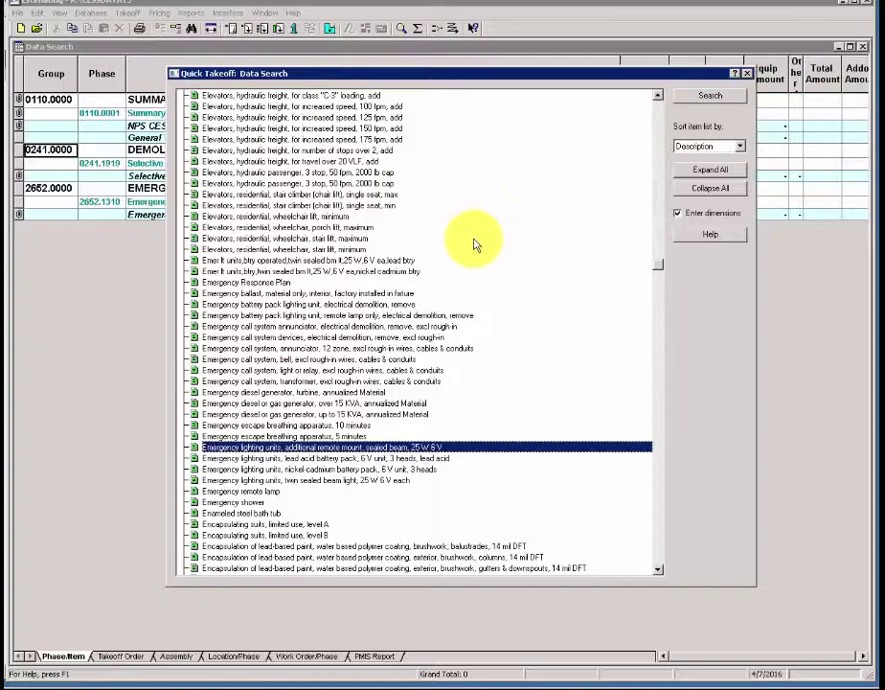
{"action": "left_click", "coordinate": [700, 191]}
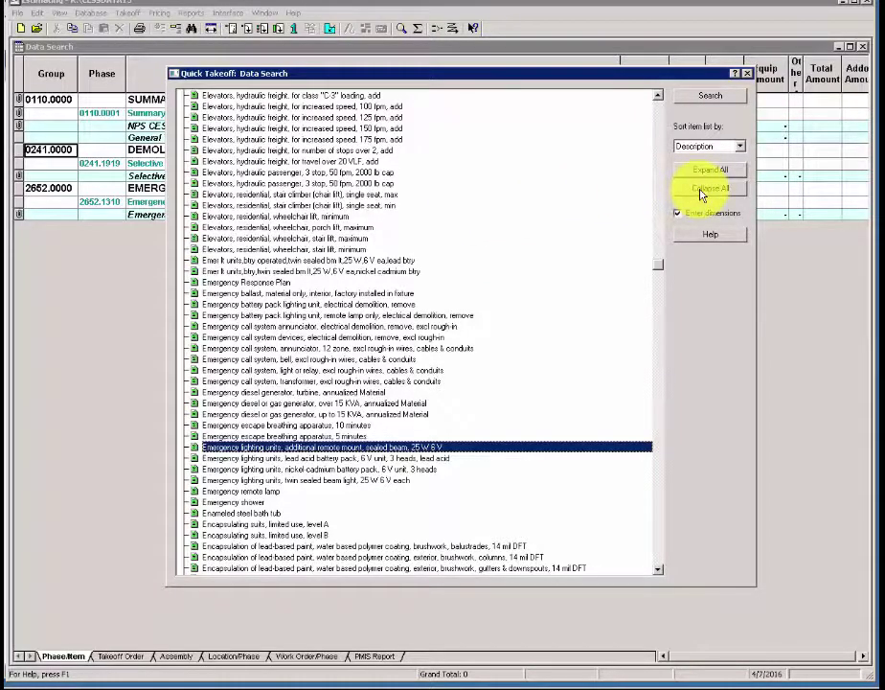
{"action": "left_click", "coordinate": [700, 191]}
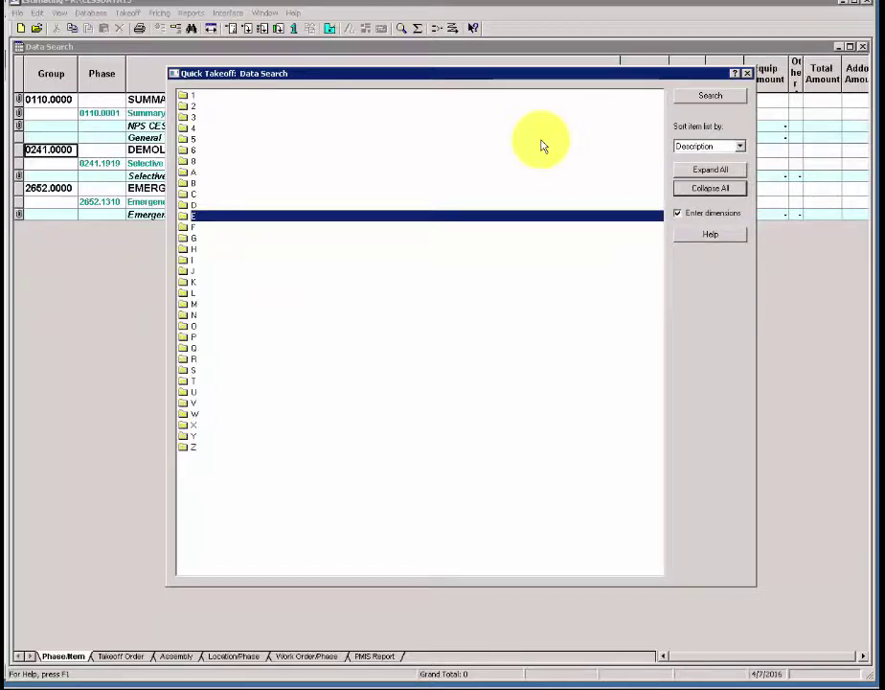
Step: Try to jump to the items beginning with "em" in the collapsed description-sorted list
{"action": "left_click", "coordinate": [495, 194]}
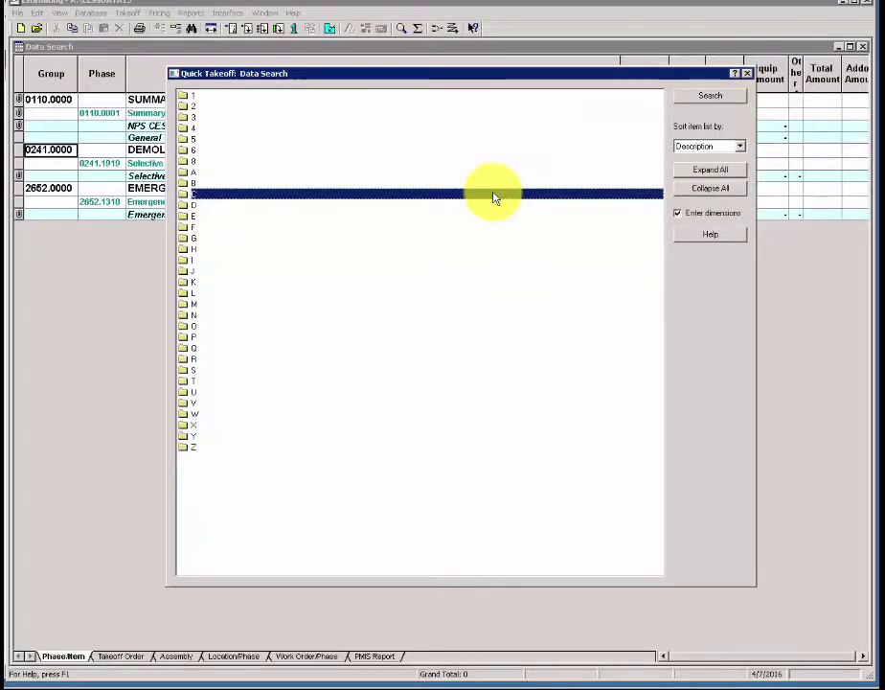
{"action": "type", "text": "em"}
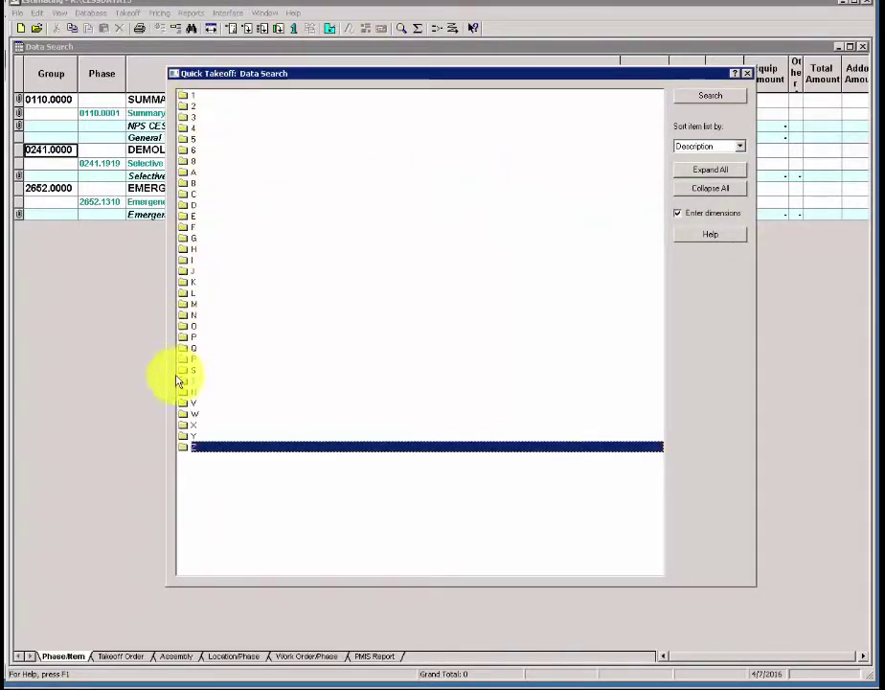
{"action": "left_click", "coordinate": [193, 436]}
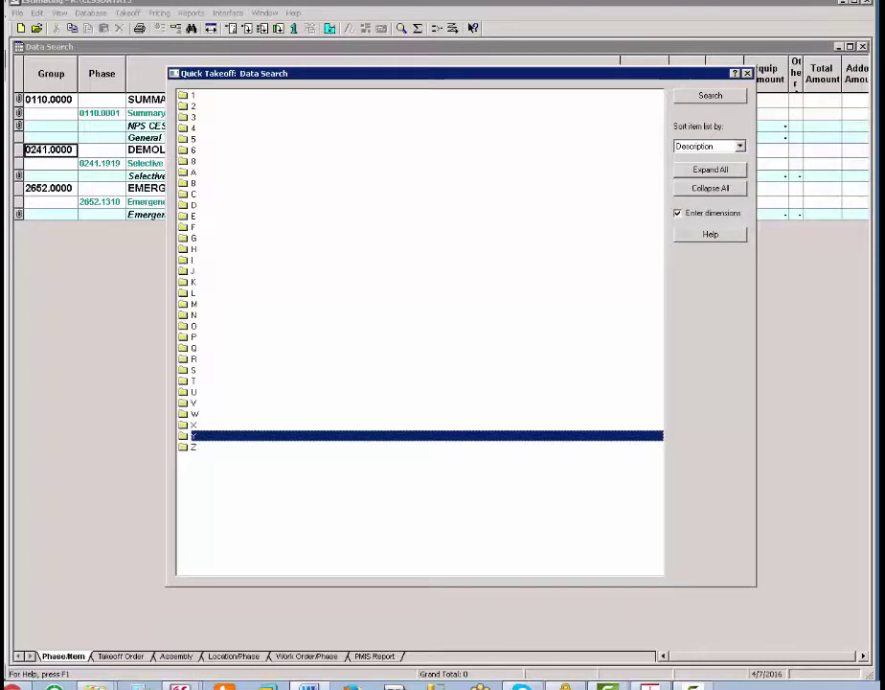
Step: Close and reopen Quick Takeoff, and sort its item list by Phase/Item
{"action": "key", "text": "Escape"}
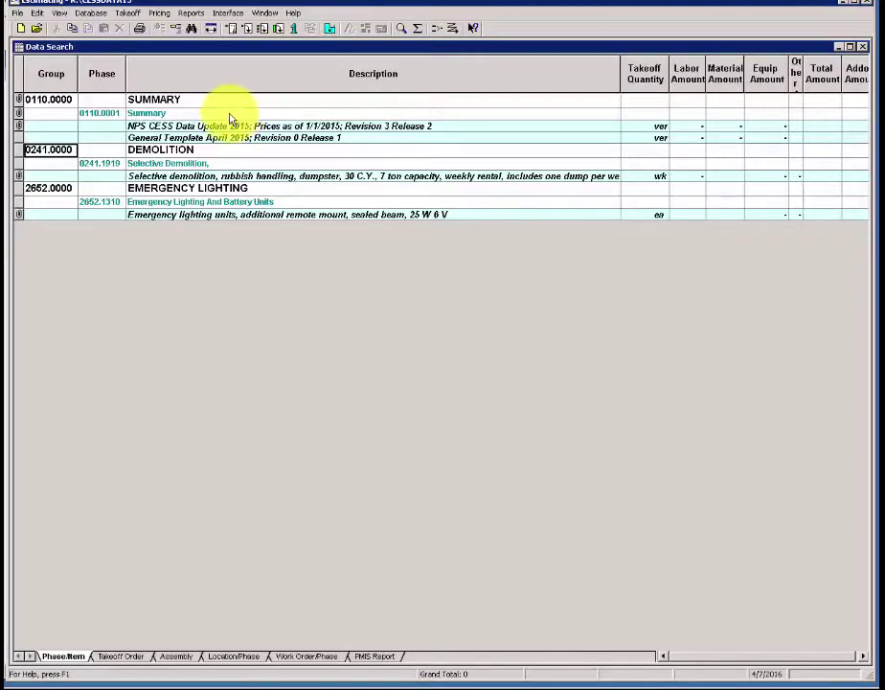
{"action": "left_click", "coordinate": [231, 35]}
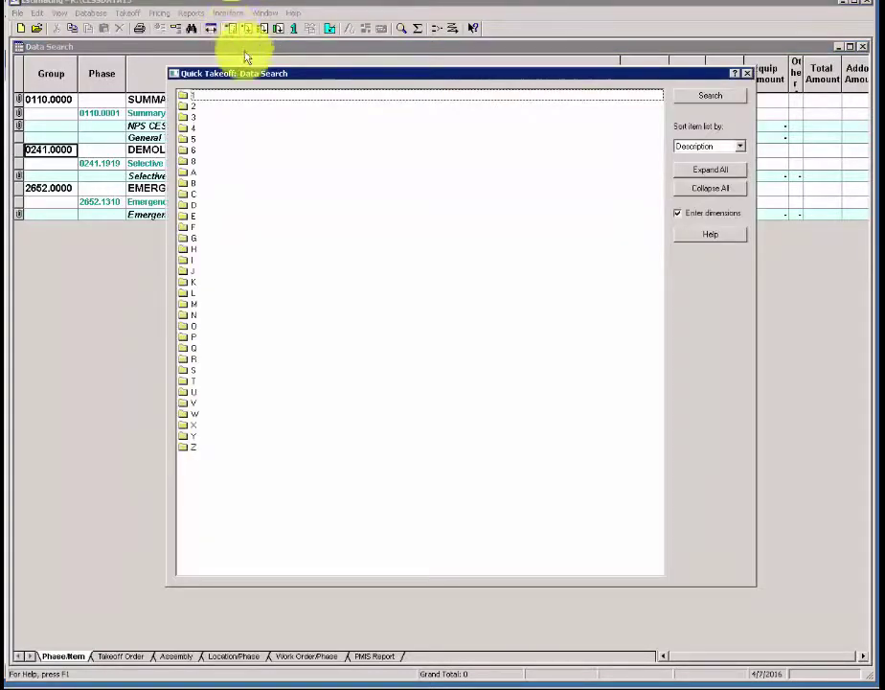
{"action": "left_click", "coordinate": [742, 146]}
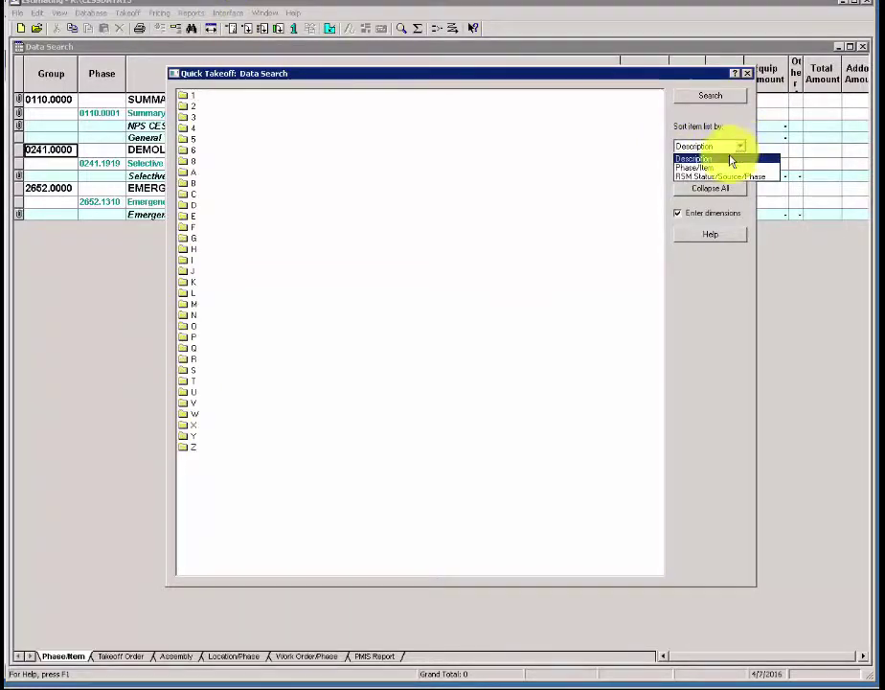
{"action": "left_click", "coordinate": [718, 170]}
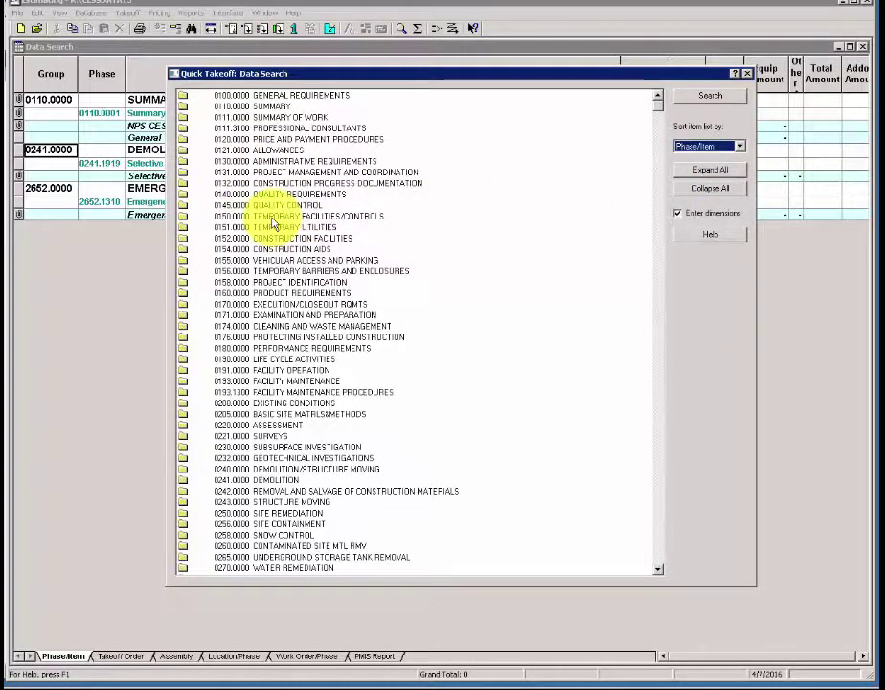
Step: Search the database items for "lockset" and narrow the search to "lockset single"
{"action": "left_click", "coordinate": [700, 103]}
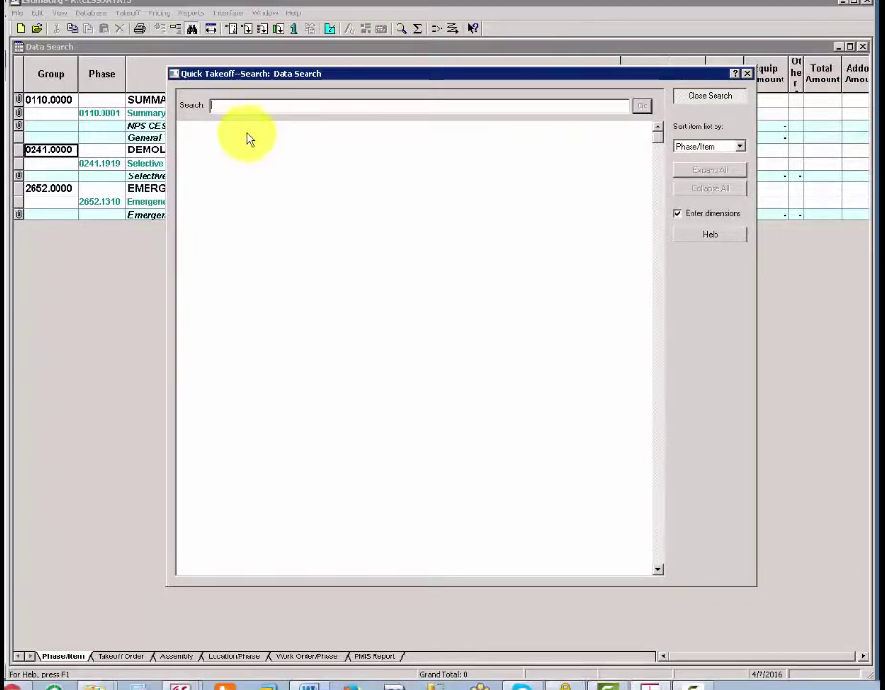
{"action": "left_click", "coordinate": [235, 106]}
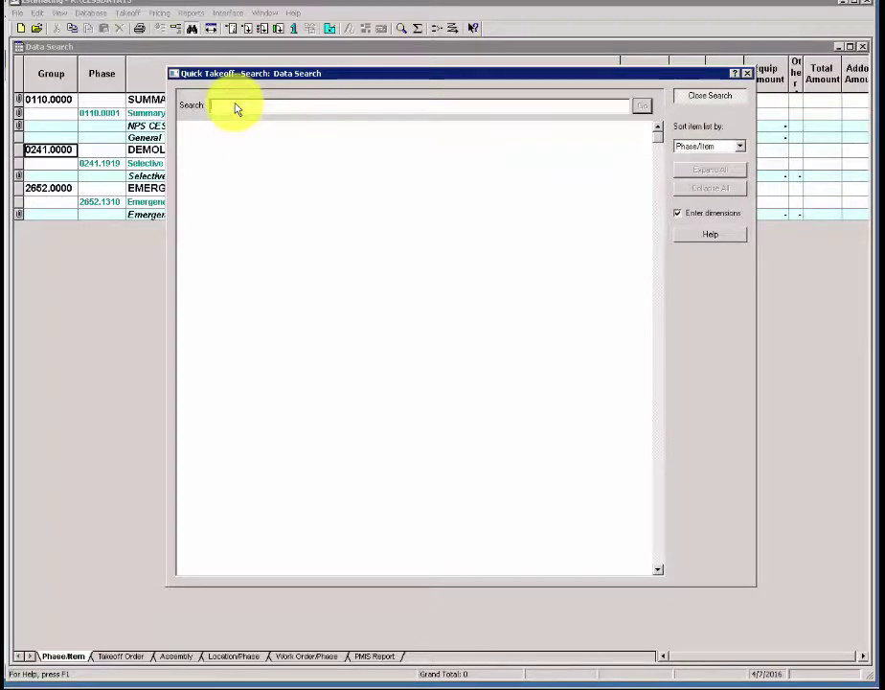
{"action": "type", "text": "lockset"}
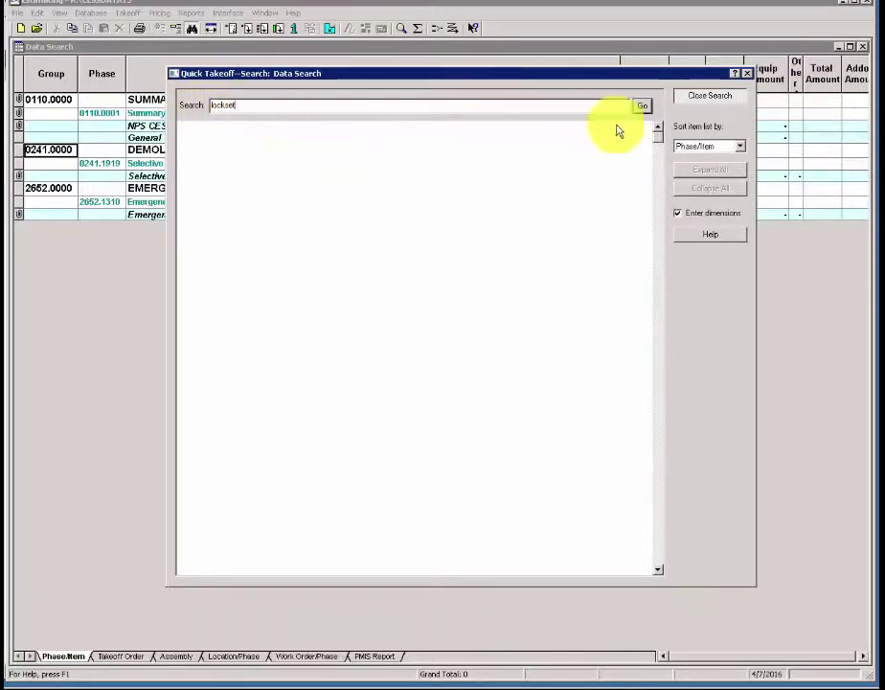
{"action": "left_click", "coordinate": [640, 106]}
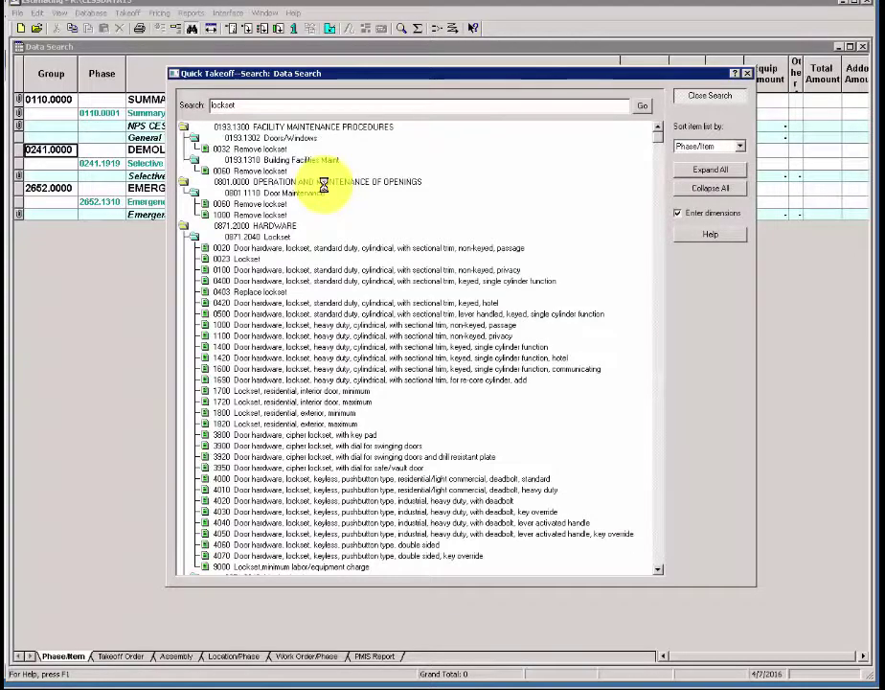
{"action": "left_click", "coordinate": [271, 104]}
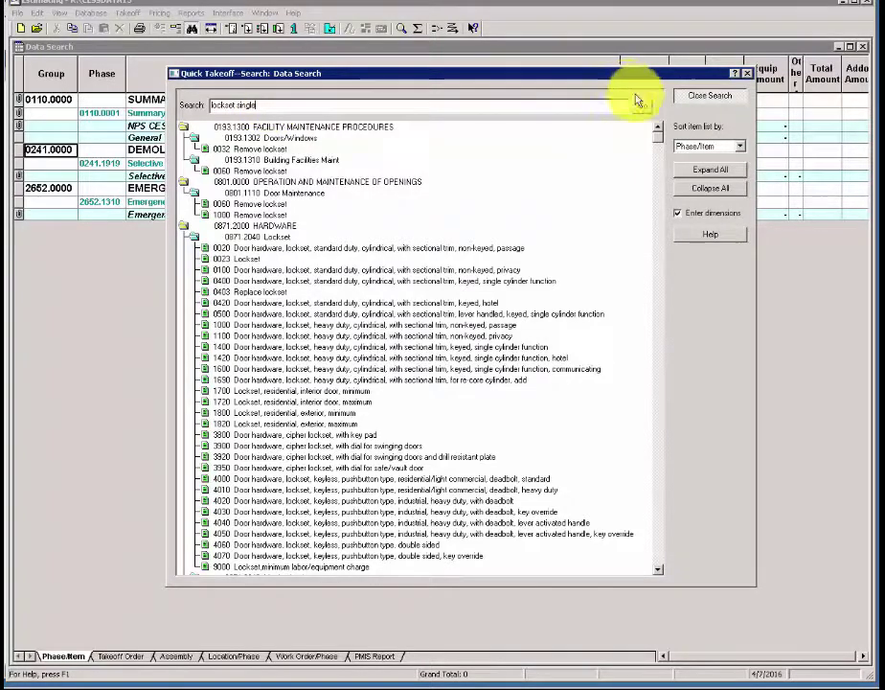
{"action": "left_click", "coordinate": [642, 108]}
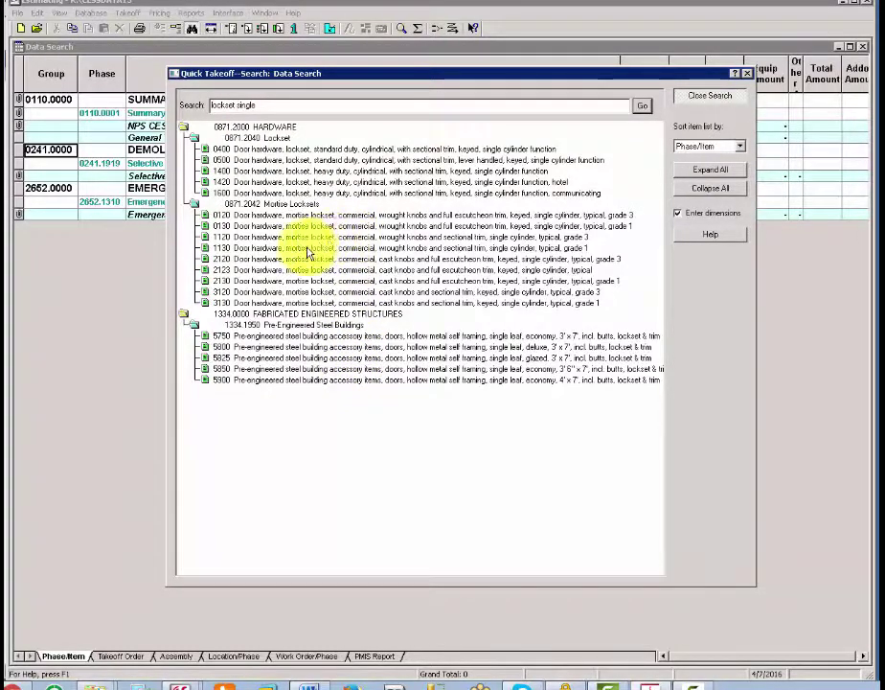
Step: Select Lockset item 1600, heavy duty, cylindrical, keyed, single cylinder function, communicating, among the results and close the search to locate it in the full list
{"action": "left_click", "coordinate": [227, 139]}
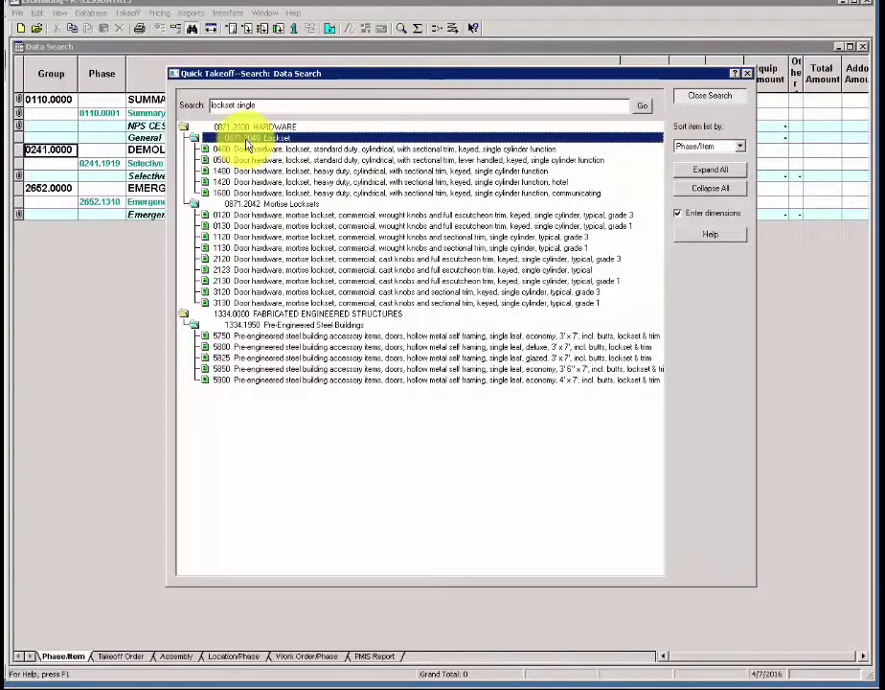
{"action": "left_click", "coordinate": [244, 194]}
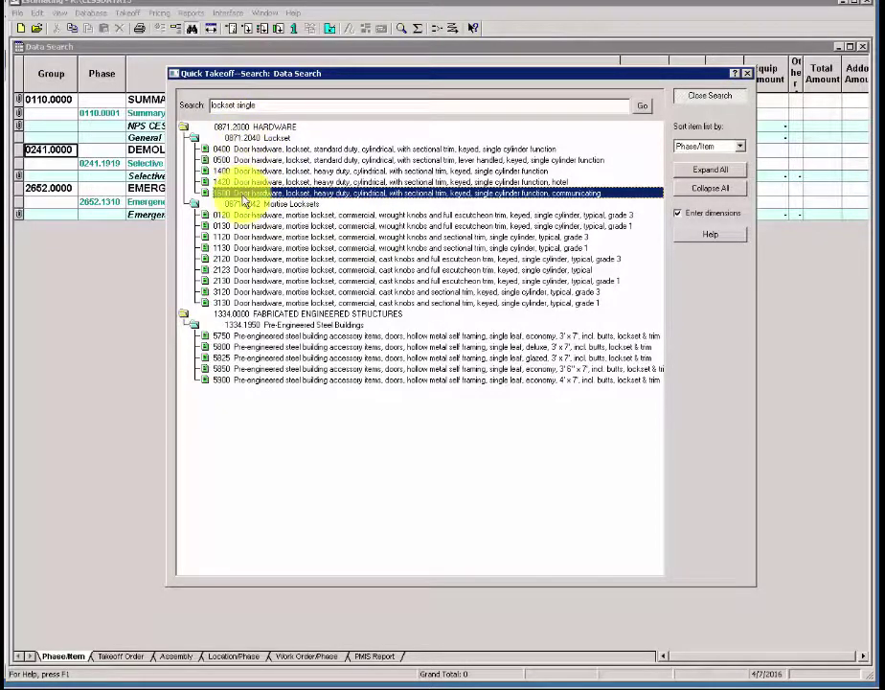
{"action": "left_click", "coordinate": [444, 197]}
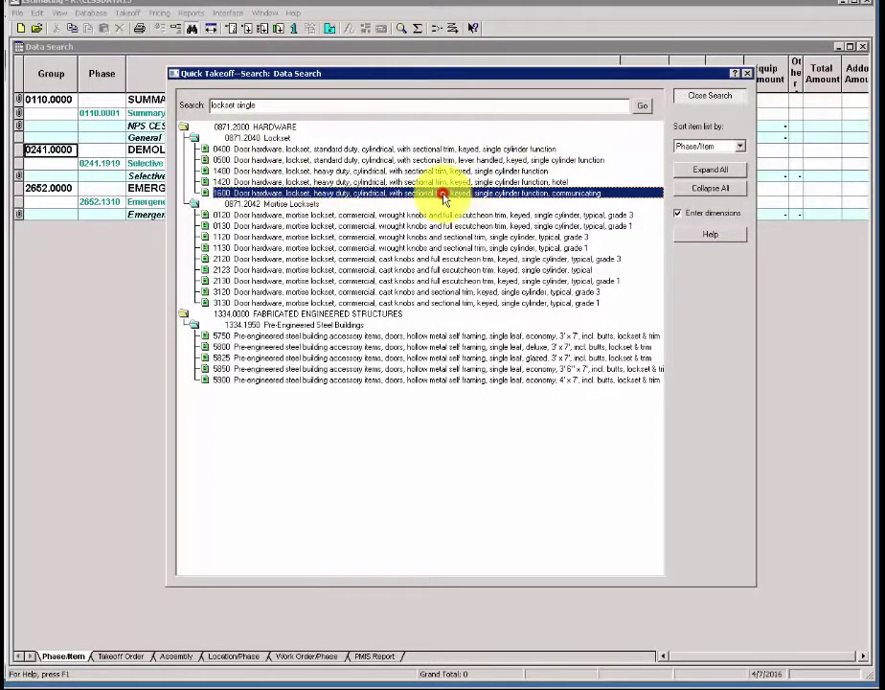
{"action": "left_click", "coordinate": [697, 98]}
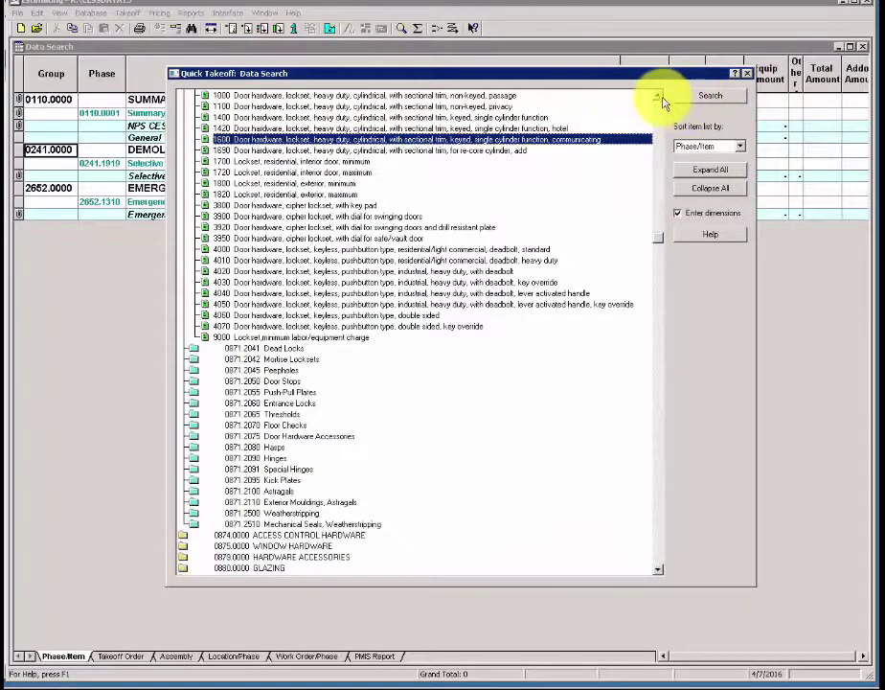
Step: Add the selected heavy duty communicating lockset item 1600 to the estimate and close Quick Takeoff
{"action": "scroll", "coordinate": [658, 99], "scroll_direction": "up", "scroll_amount": 4}
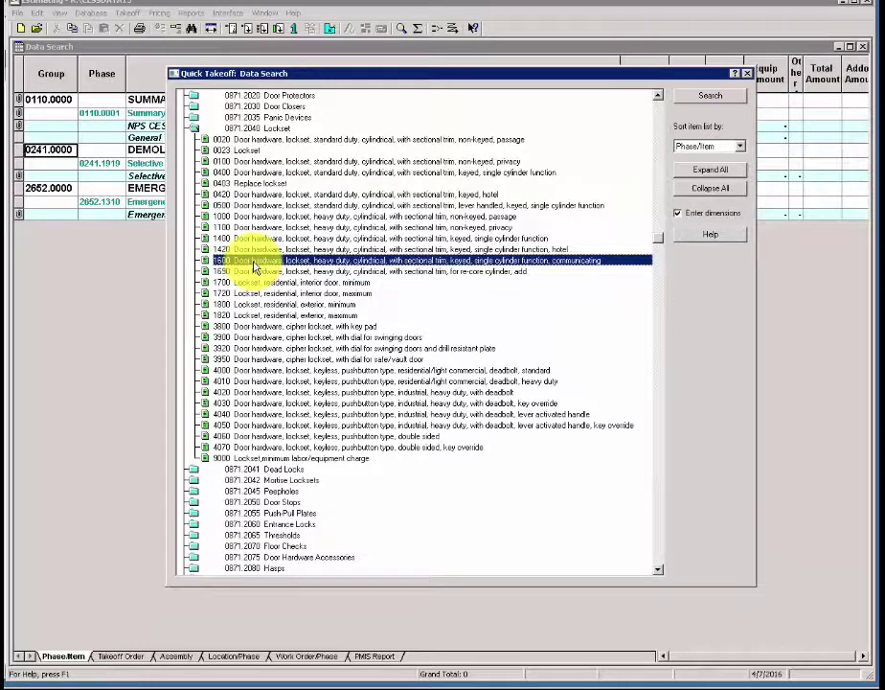
{"action": "left_click", "coordinate": [254, 266]}
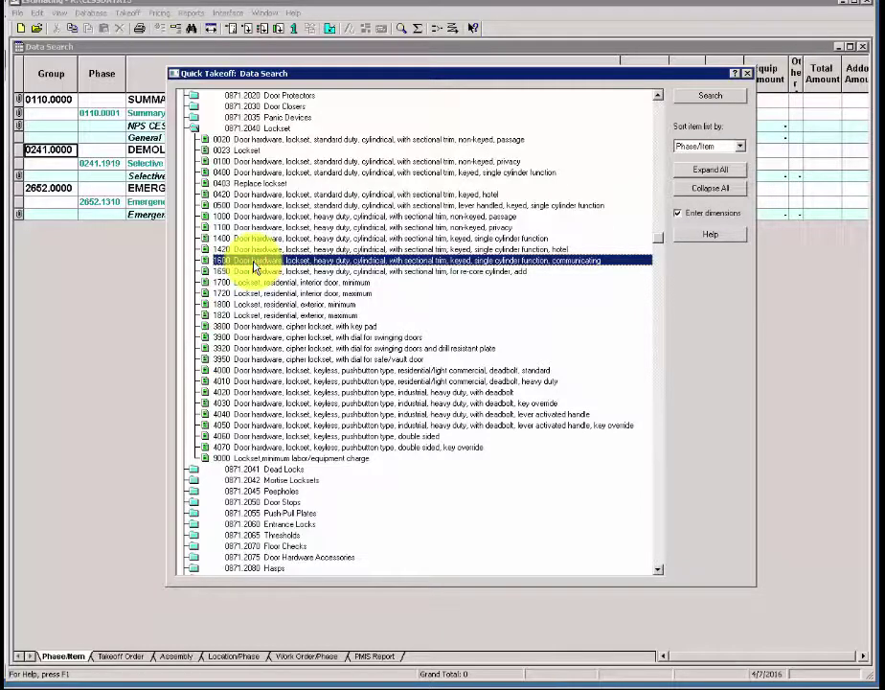
{"action": "left_click", "coordinate": [254, 268]}
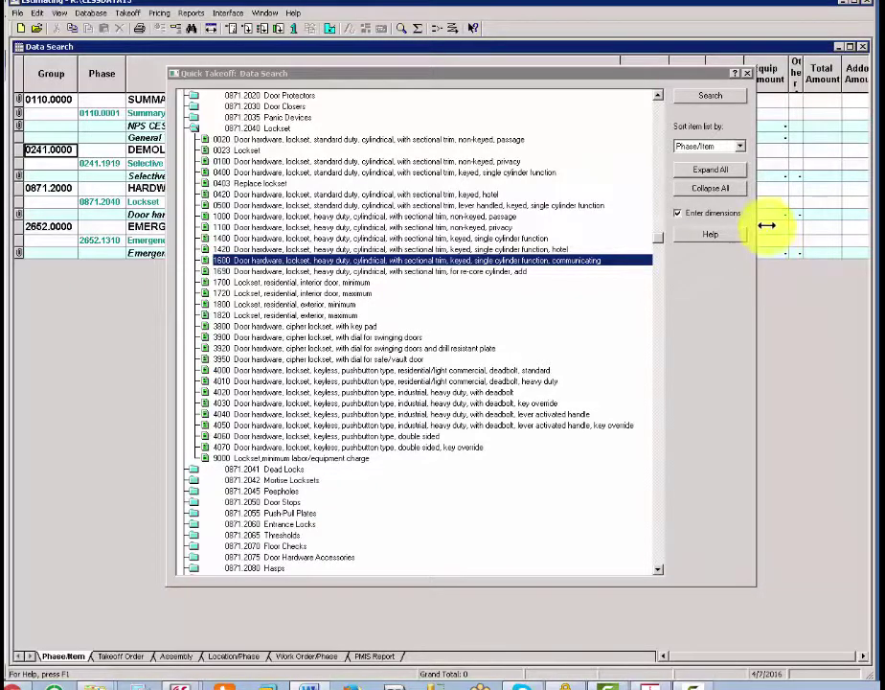
{"action": "left_click", "coordinate": [748, 73]}
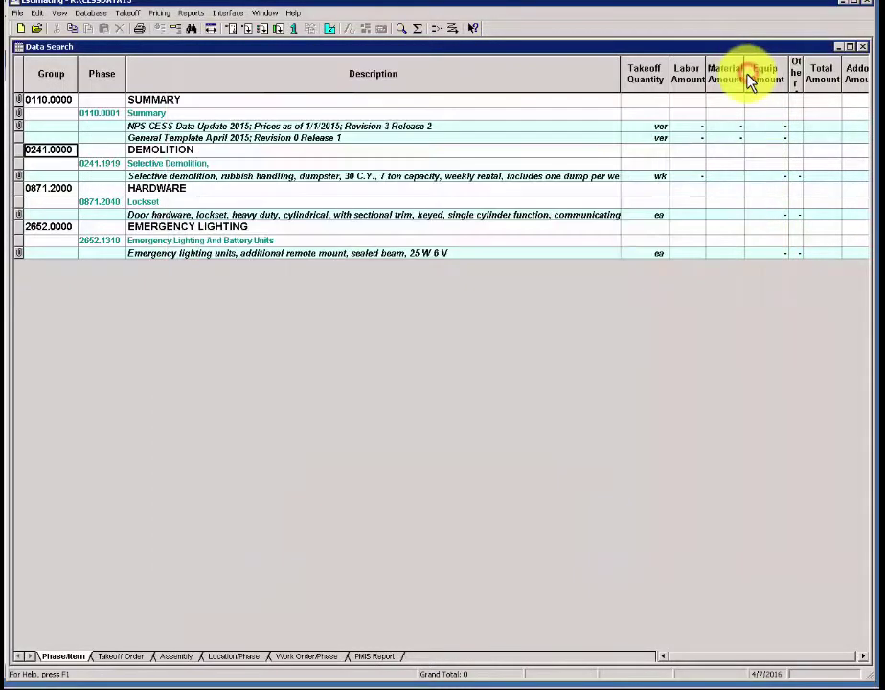
Step: Open Assembly Takeoff, enlarge its window to nearly fill the estimate area, and close it
{"action": "left_click", "coordinate": [264, 31]}
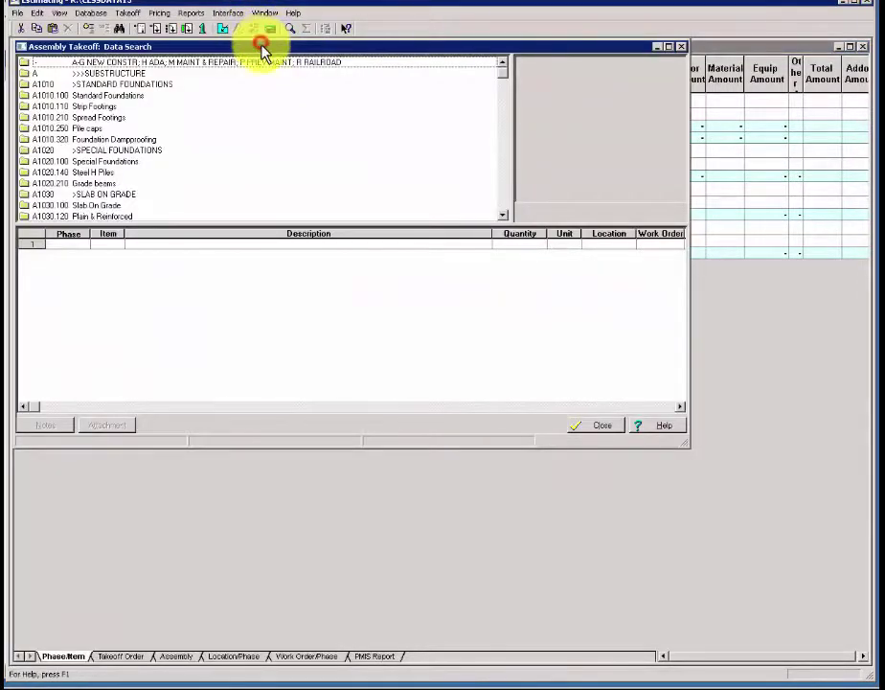
{"action": "left_click_drag", "start_coordinate": [262, 43], "coordinate": [265, 49]}
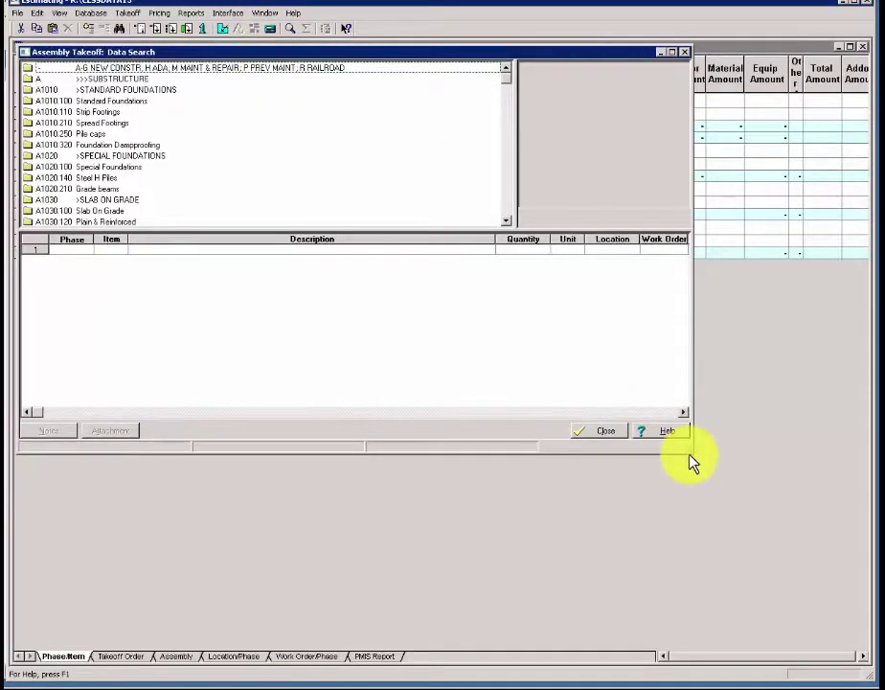
{"action": "left_click_drag", "start_coordinate": [690, 451], "coordinate": [843, 632]}
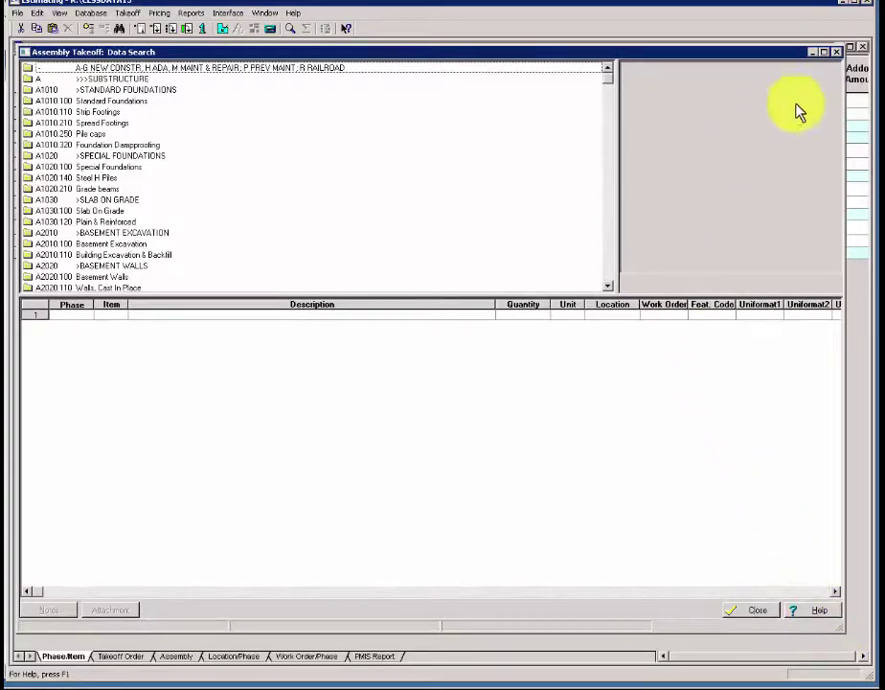
{"action": "left_click", "coordinate": [835, 52]}
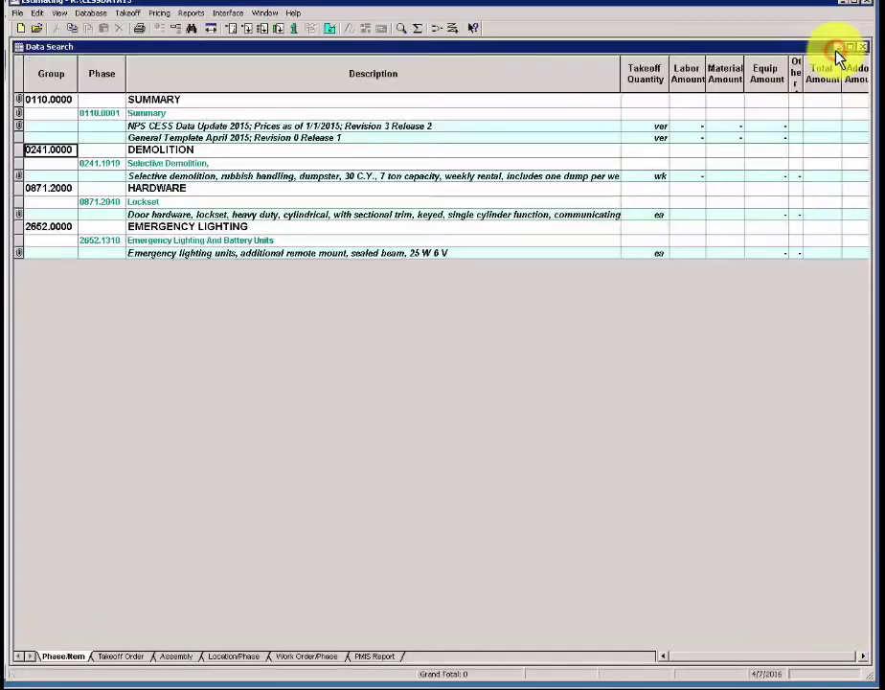
Step: Reopen Assembly Takeoff, go to the D4010 sprinkler assemblies and expand D4010.410 Wet Pipe Sprinkler Systems
{"action": "left_click", "coordinate": [264, 30]}
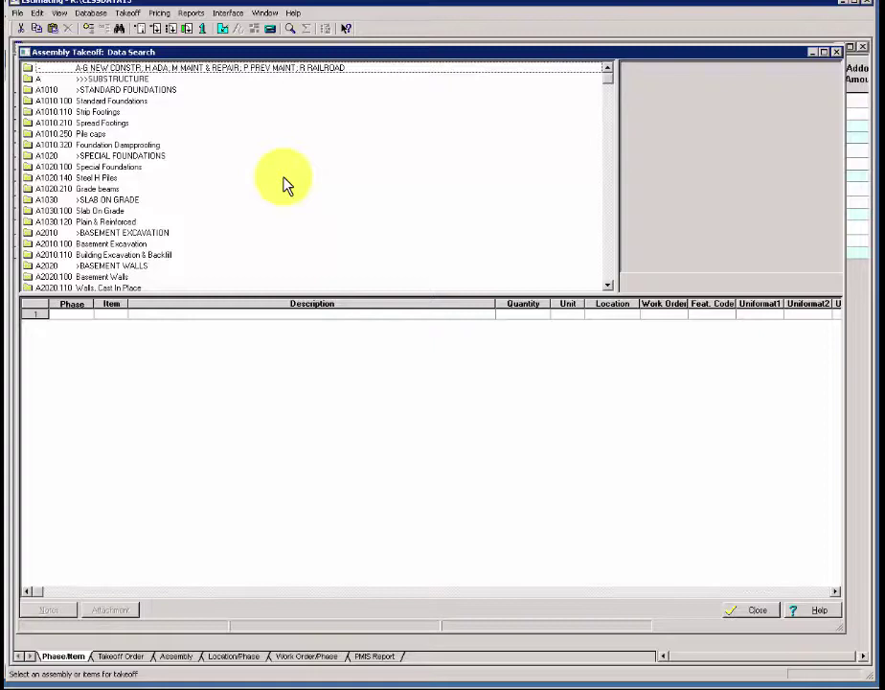
{"action": "type", "text": "D4010"}
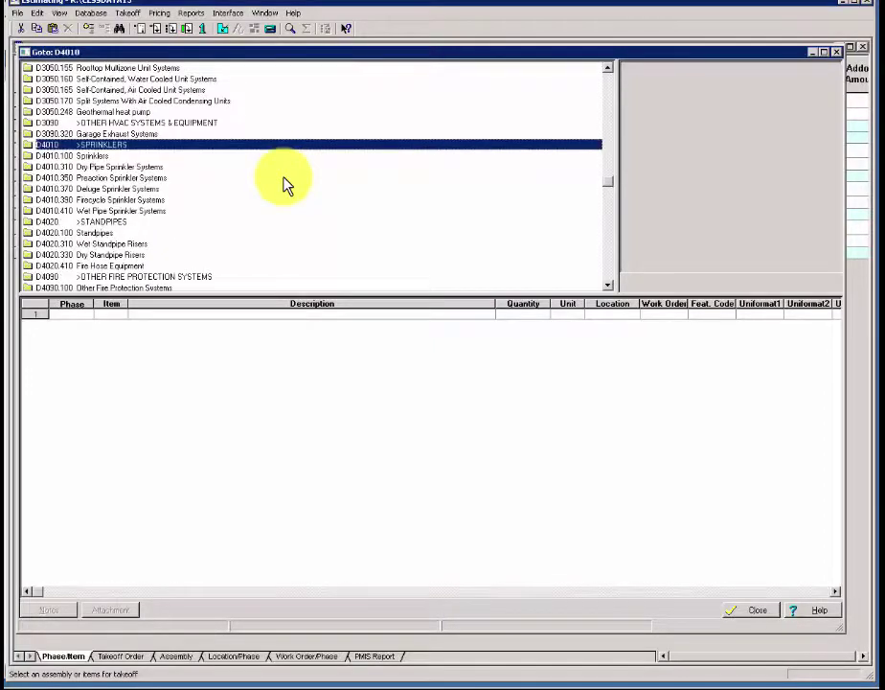
{"action": "type", "text": "."}
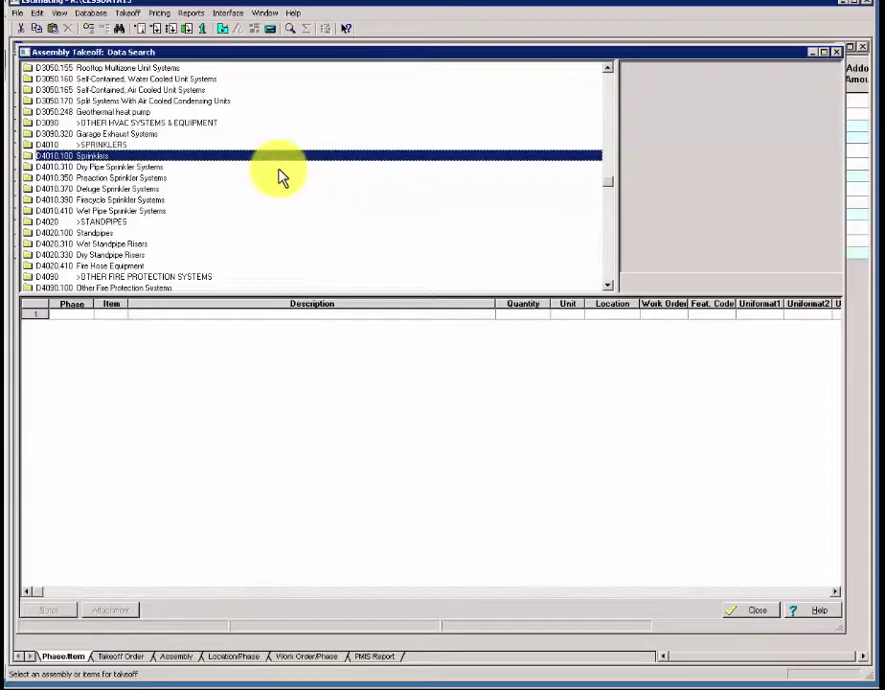
{"action": "double_click", "coordinate": [61, 212]}
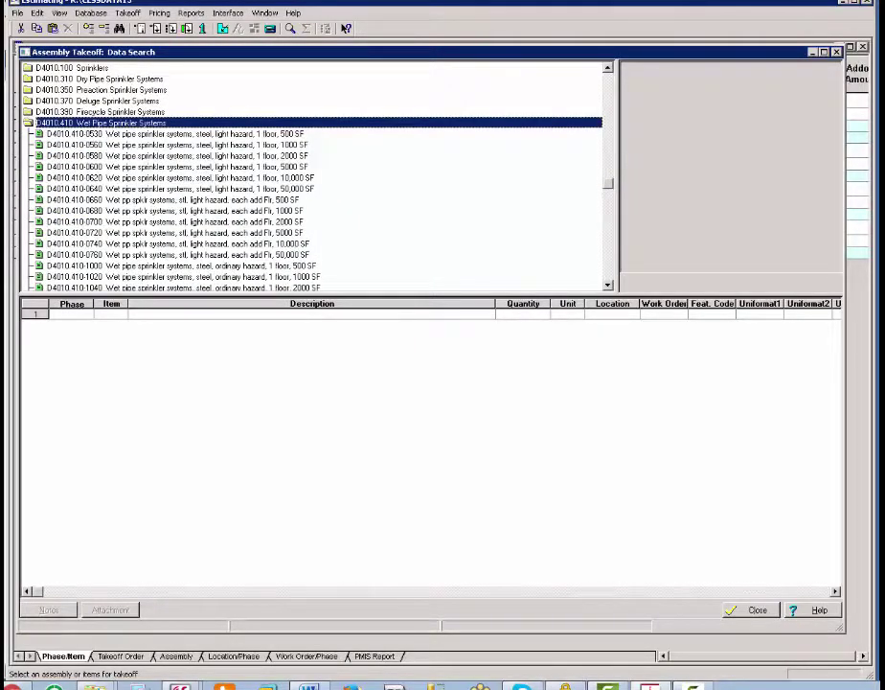
Step: Widen the dimension entry area and load assembly D4010.410-1040, wet pipe sprinkler system, steel, ordinary hazard, 1 floor, 2000 SF
{"action": "left_click", "coordinate": [607, 286]}
{"action": "left_click", "coordinate": [608, 285]}
{"action": "left_click", "coordinate": [88, 245]}
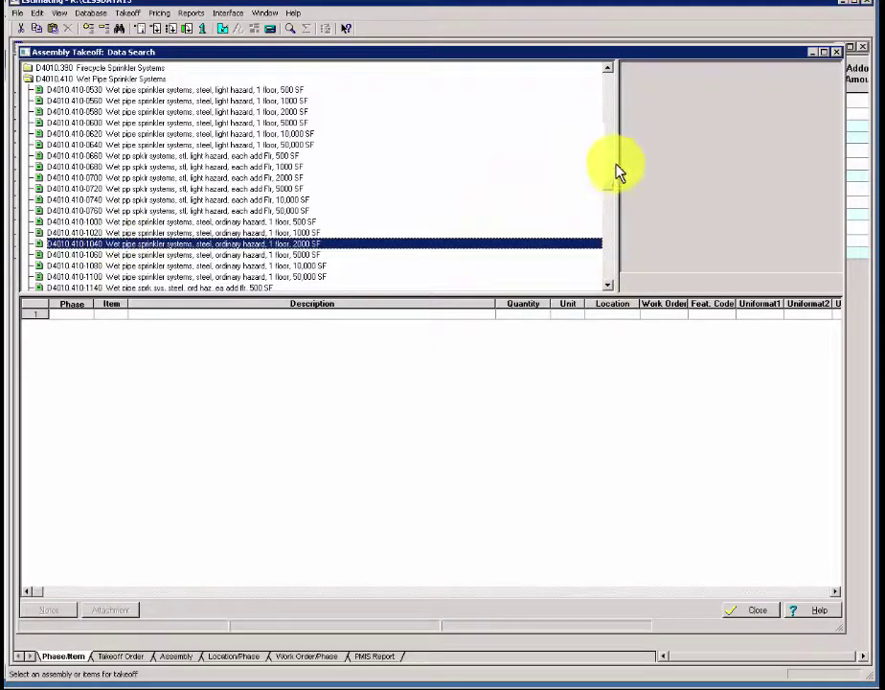
{"action": "left_click_drag", "start_coordinate": [618, 171], "coordinate": [475, 176]}
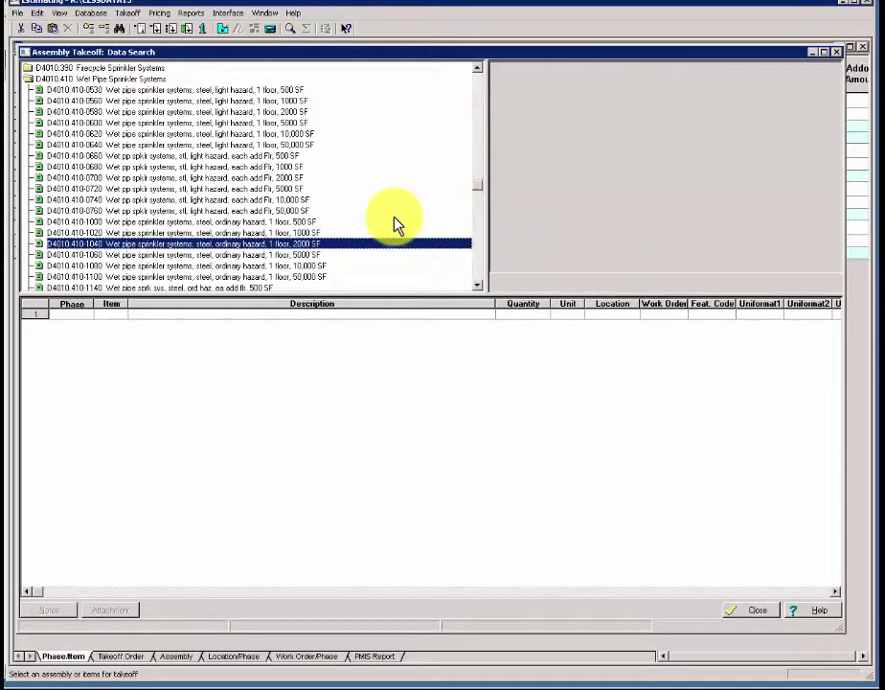
{"action": "double_click", "coordinate": [141, 251]}
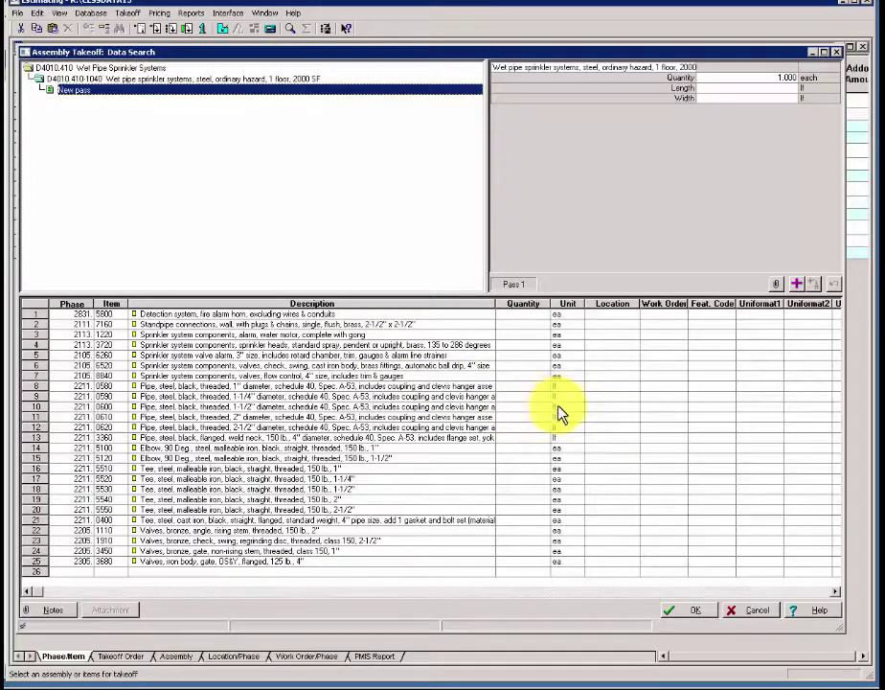
Step: Set the sprinkler assembly's length to 100 lf and width to 20 lf, and add the pass to calculate its item quantities
{"action": "left_click", "coordinate": [731, 87]}
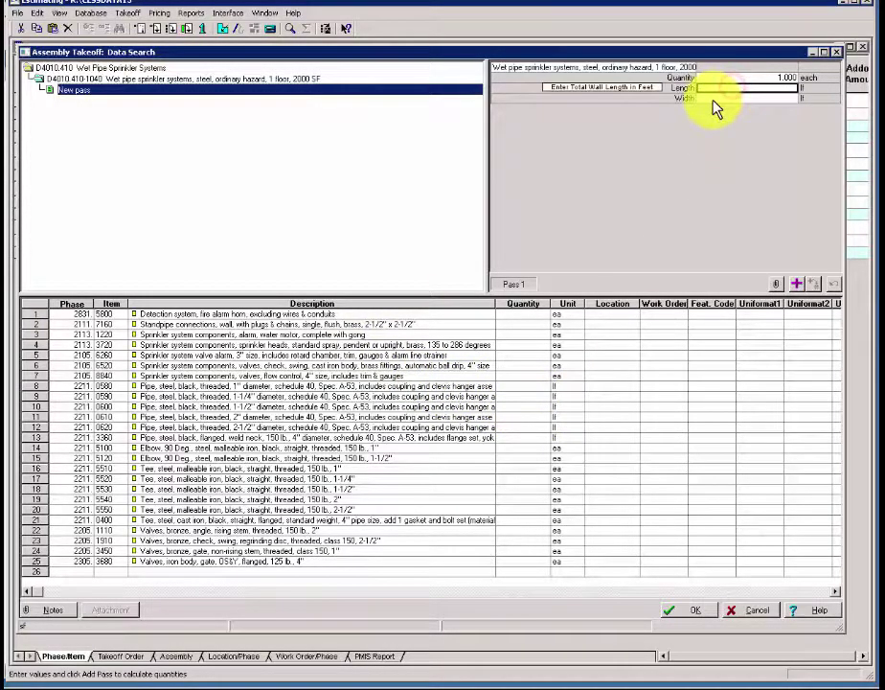
{"action": "type", "text": "100"}
{"action": "key", "text": "Return"}
{"action": "type", "text": "20"}
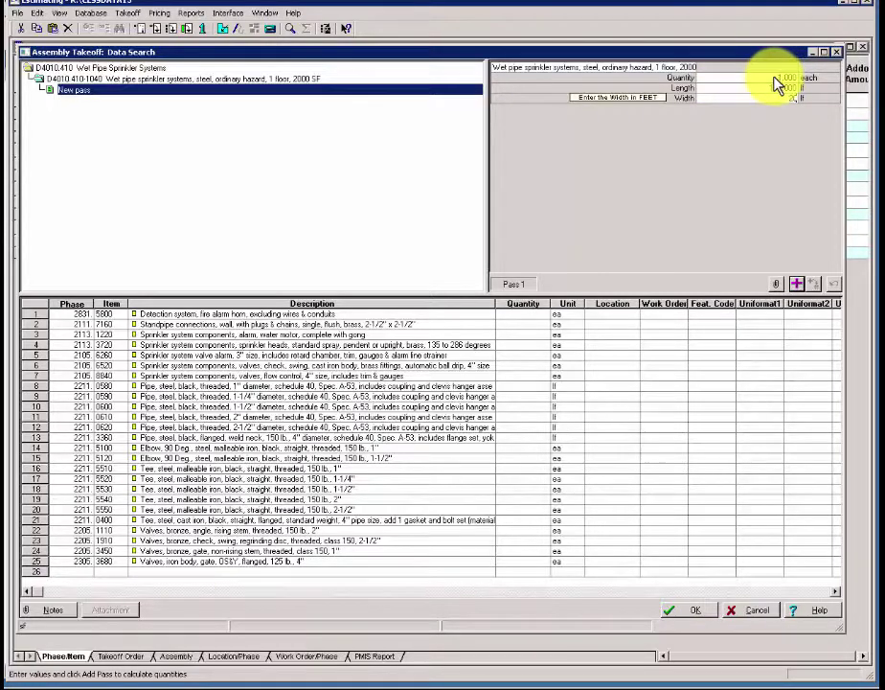
{"action": "left_click", "coordinate": [797, 284]}
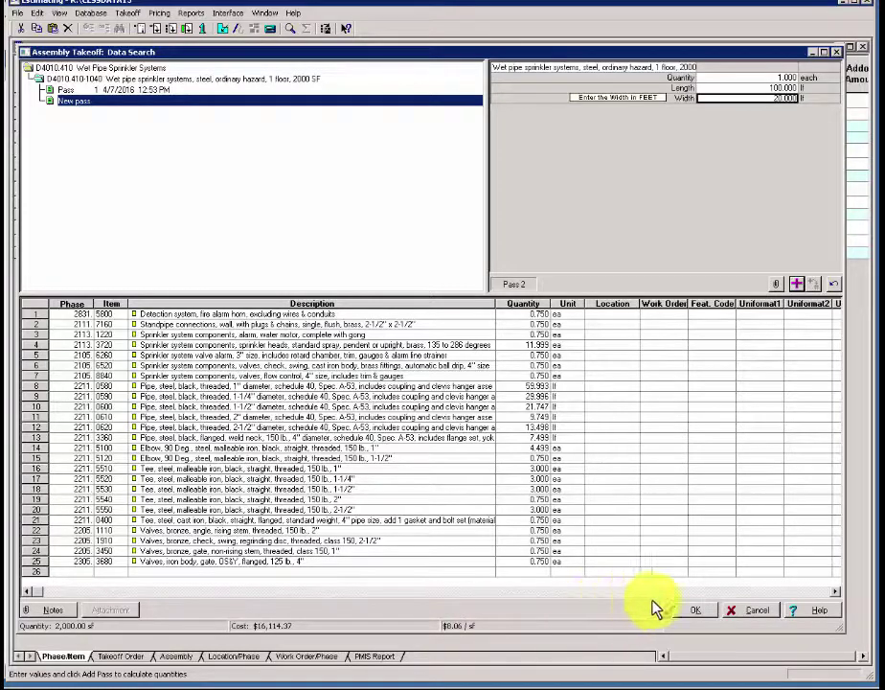
Step: Generate the wet pipe sprinkler assembly's items into the estimate and close Assembly Takeoff
{"action": "left_click", "coordinate": [695, 617]}
{"action": "left_click", "coordinate": [695, 617]}
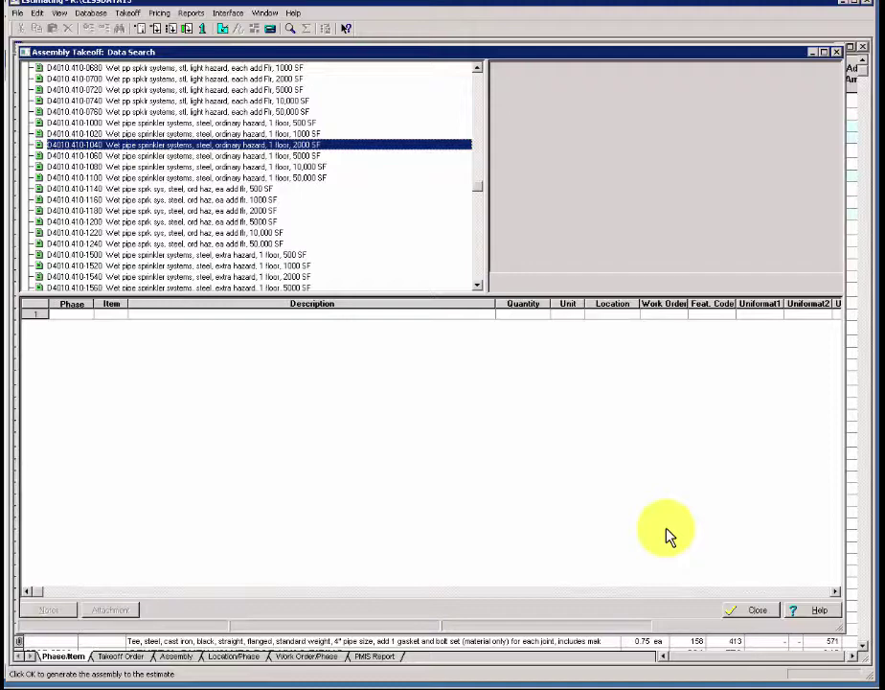
{"action": "left_click", "coordinate": [316, 28]}
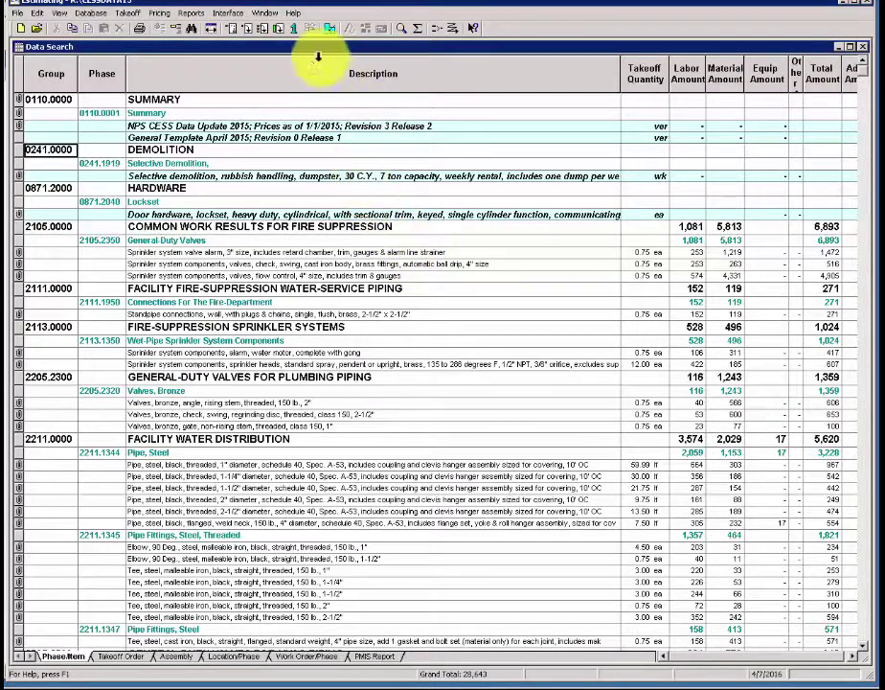
Step: Reopen Assembly Takeoff and search the assembly descriptions for "spread footing"
{"action": "left_click", "coordinate": [267, 39]}
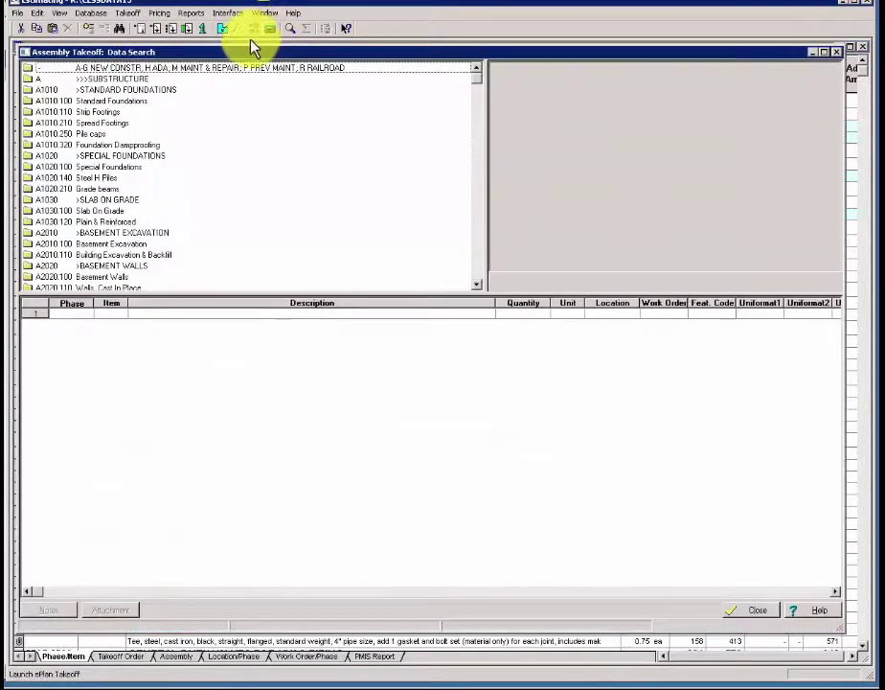
{"action": "left_click", "coordinate": [118, 36]}
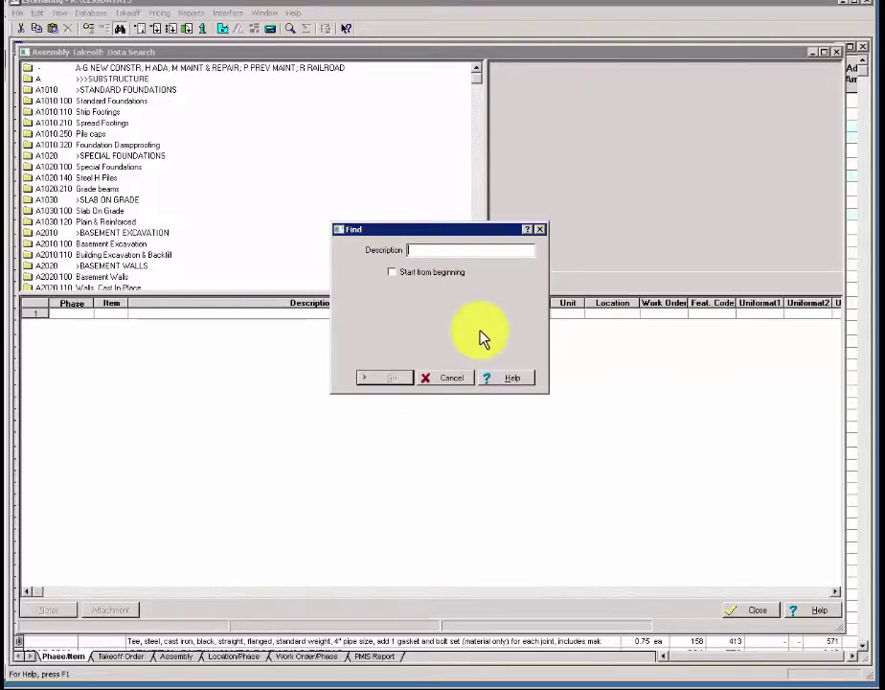
{"action": "type", "text": "spread footing"}
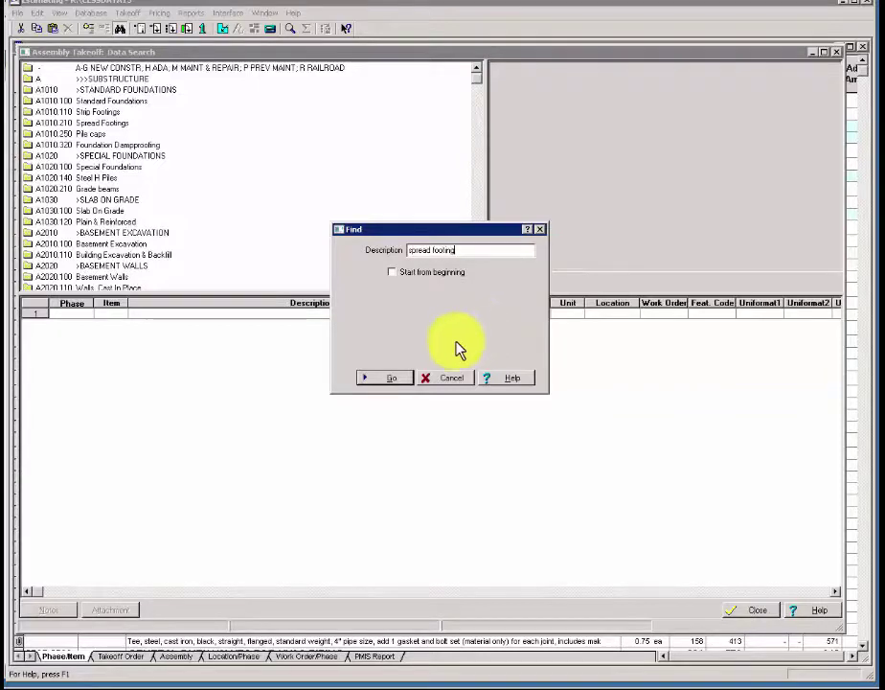
{"action": "left_click", "coordinate": [408, 378]}
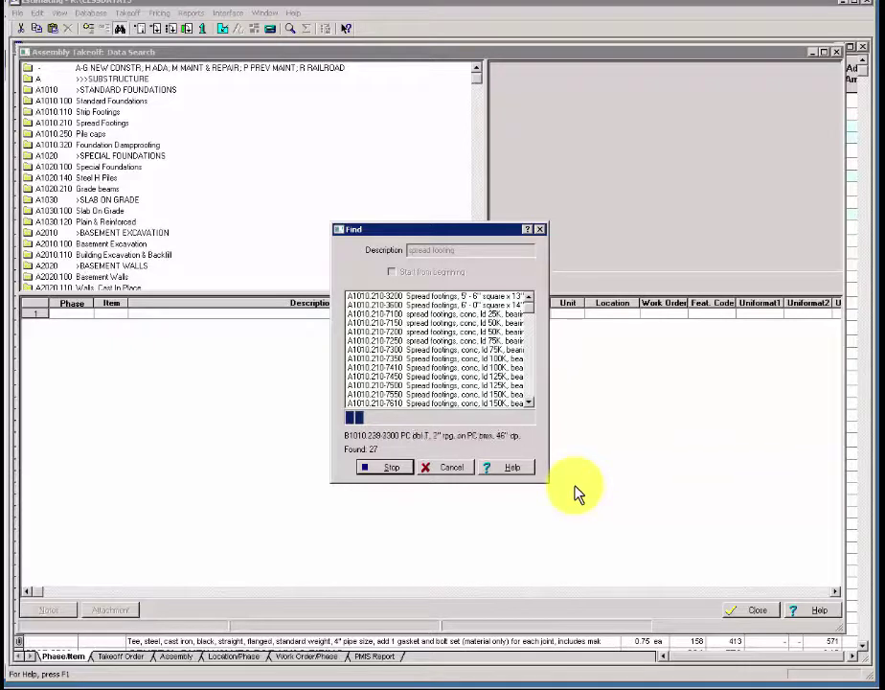
Step: Pick A1010.210-7300, spread footings, load 75K, bearing 6 KSF, 4'-0" square x 12" deep, from the search results and load the assembly
{"action": "left_click", "coordinate": [382, 351]}
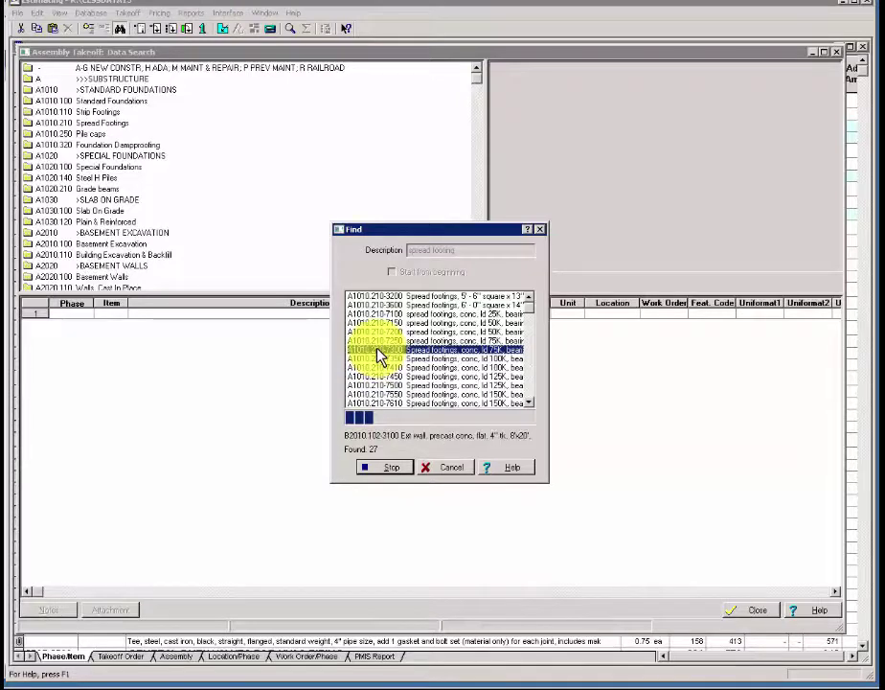
{"action": "double_click", "coordinate": [381, 353]}
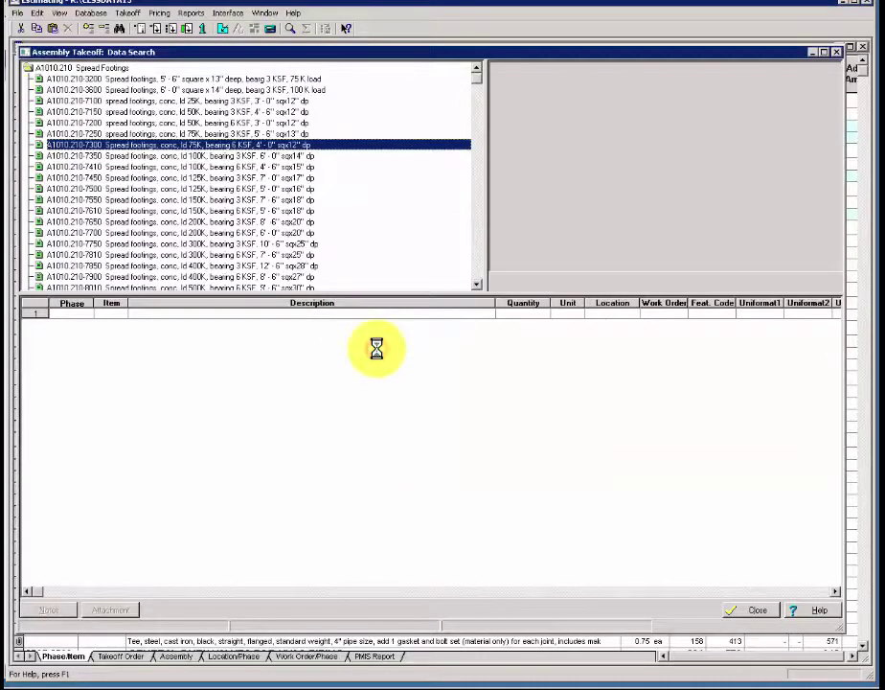
{"action": "double_click", "coordinate": [137, 151]}
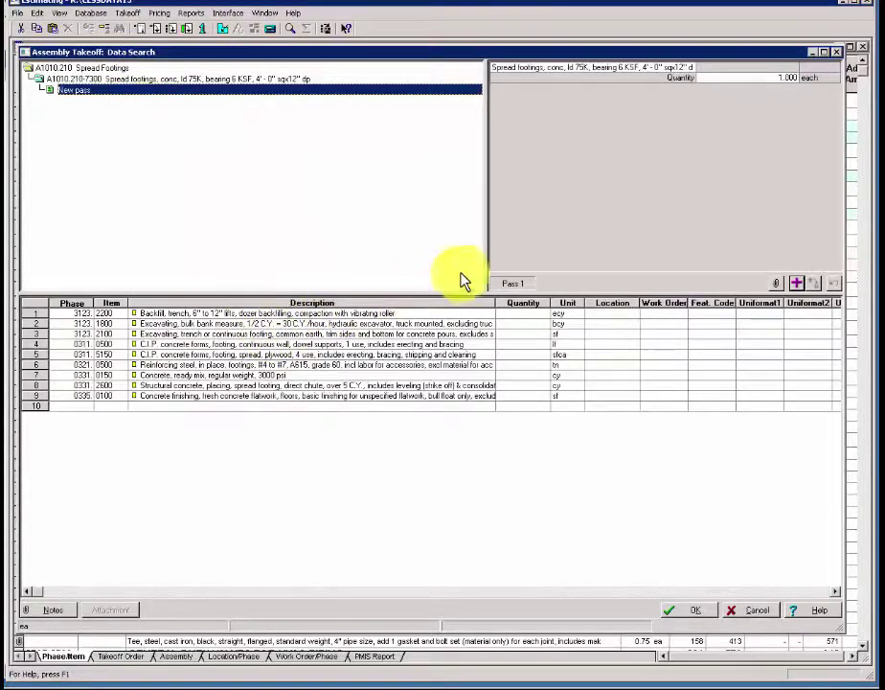
Step: Add a pass for 1 each of the spread footing assembly, generate its items into the estimate and close Assembly Takeoff
{"action": "left_click", "coordinate": [791, 87]}
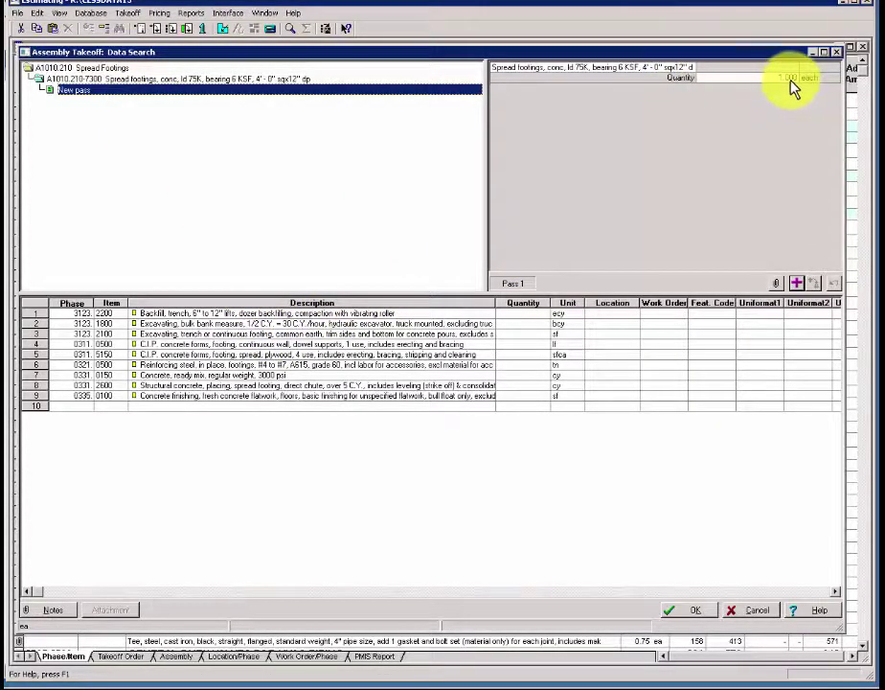
{"action": "left_click", "coordinate": [796, 285]}
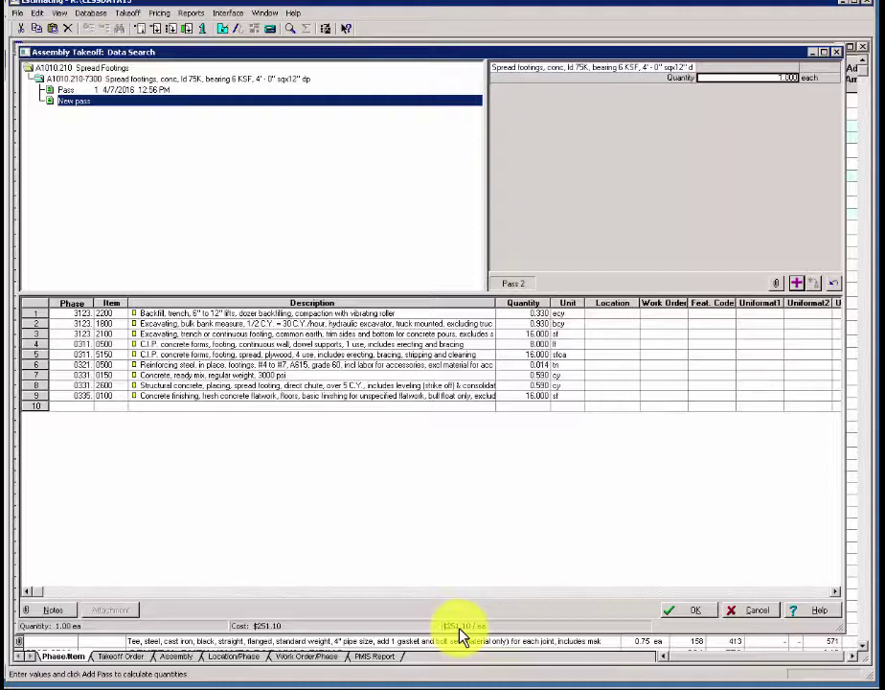
{"action": "left_click", "coordinate": [684, 612]}
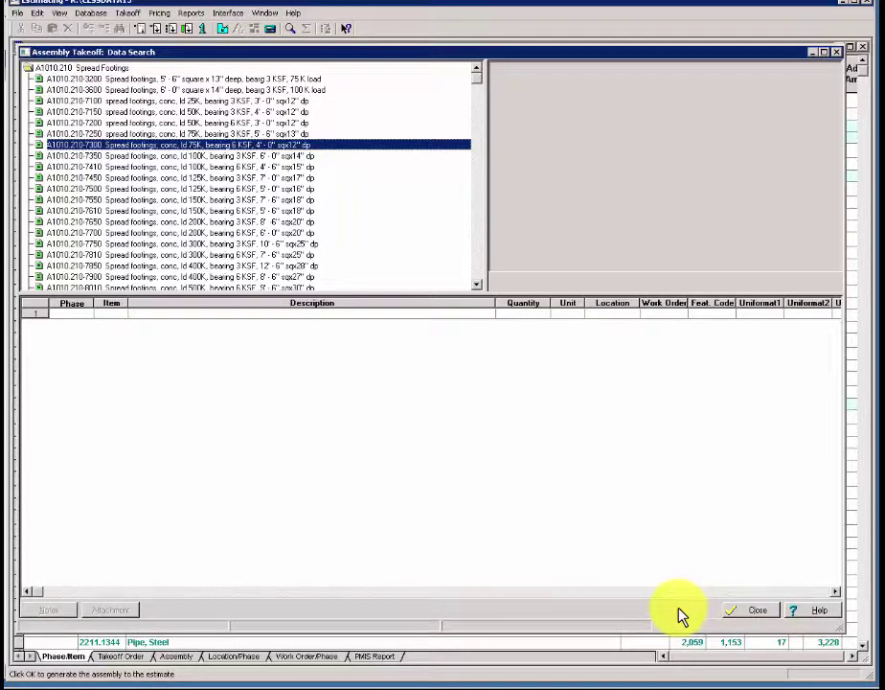
{"action": "left_click", "coordinate": [744, 614]}
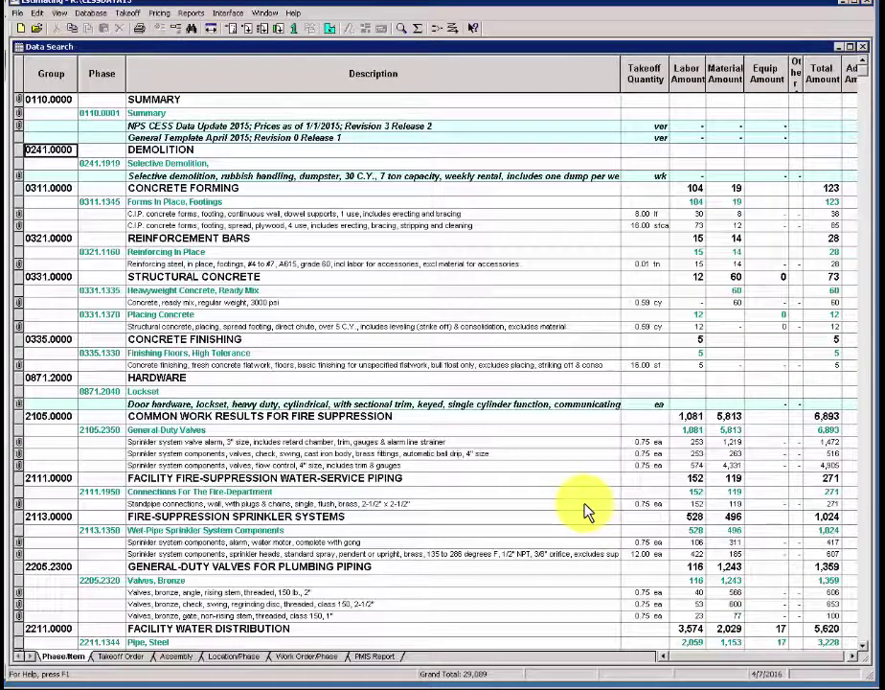